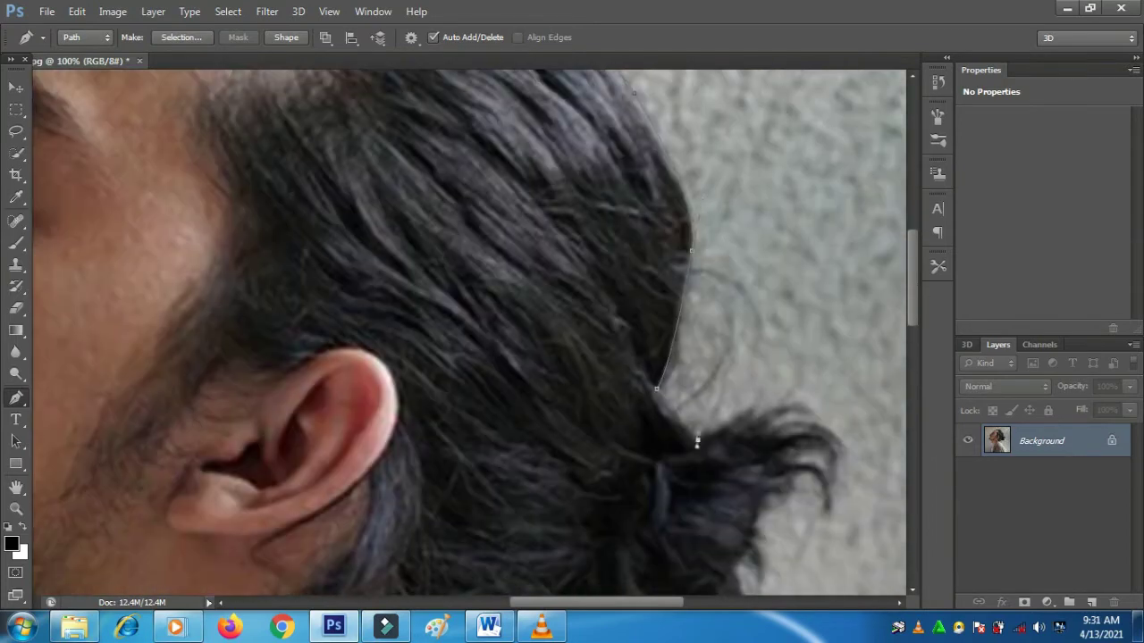
- Continue the pen path around the ponytail bun, following its curled strands, outer side and lower tufts
scroll(469, 333, down, 3)
drag(776, 307, 820, 283)
drag(752, 335, 751, 381)
drag(733, 397, 715, 405)
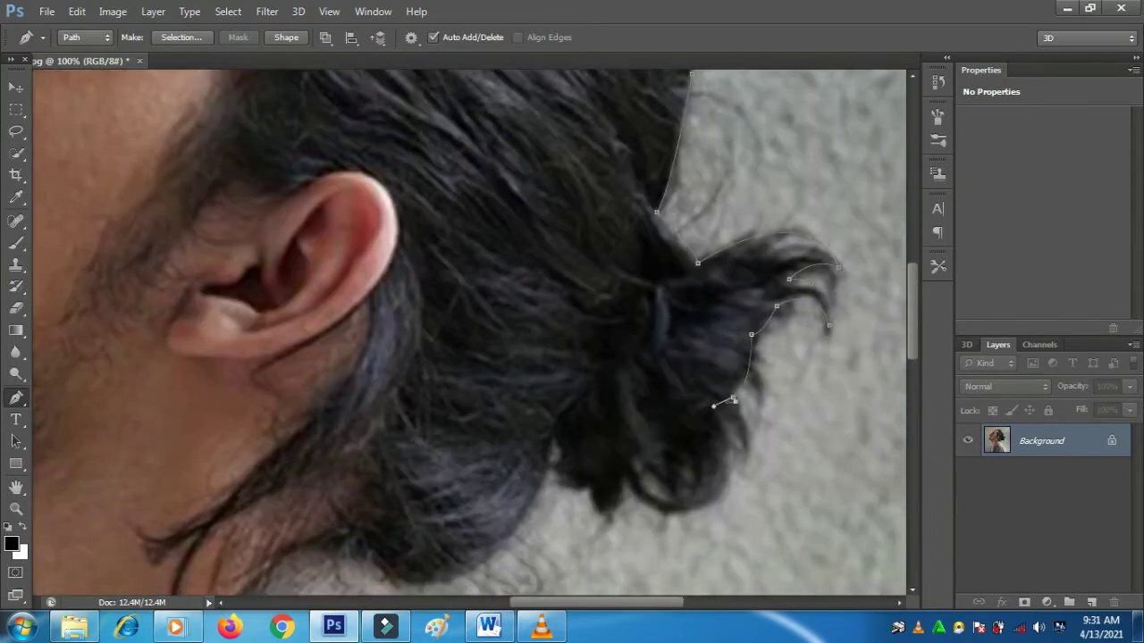
drag(721, 492, 670, 516)
drag(626, 485, 587, 424)
click(603, 522)
click(591, 487)
- Extend the pen path along the hair at the nape, over the jacket collar and onto the shoulder
scroll(541, 446, down, 5)
drag(451, 306, 393, 323)
drag(402, 365, 443, 405)
drag(540, 435, 587, 519)
alt+click(540, 435)
- Extend the pen path from the shoulder along the back of the sleeve to the image's lower edge
scroll(540, 435, down, 2)
click(610, 431)
alt+click(589, 419)
scroll(500, 357, down, 3)
drag(554, 409, 575, 539)
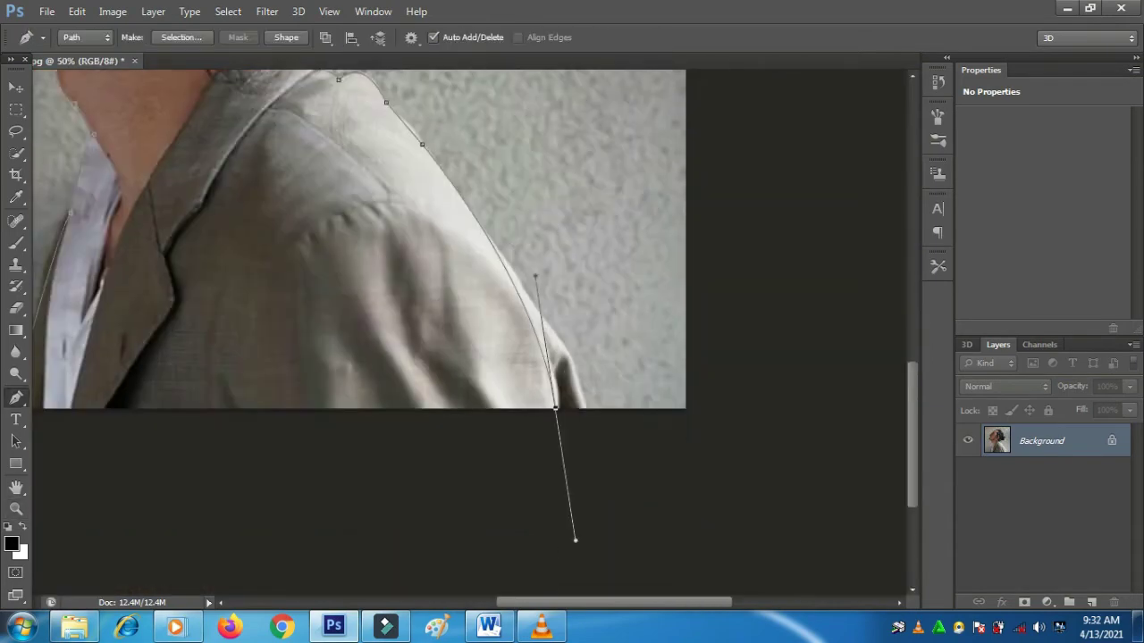
- Close the pen path at its starting anchor below the jacket front and convert it into a selection
scroll(554, 408, left, 4)
click(175, 412)
right_click(235, 268)
click(301, 300)
key(Return)
click(1046, 602)
key(ctrl+j)
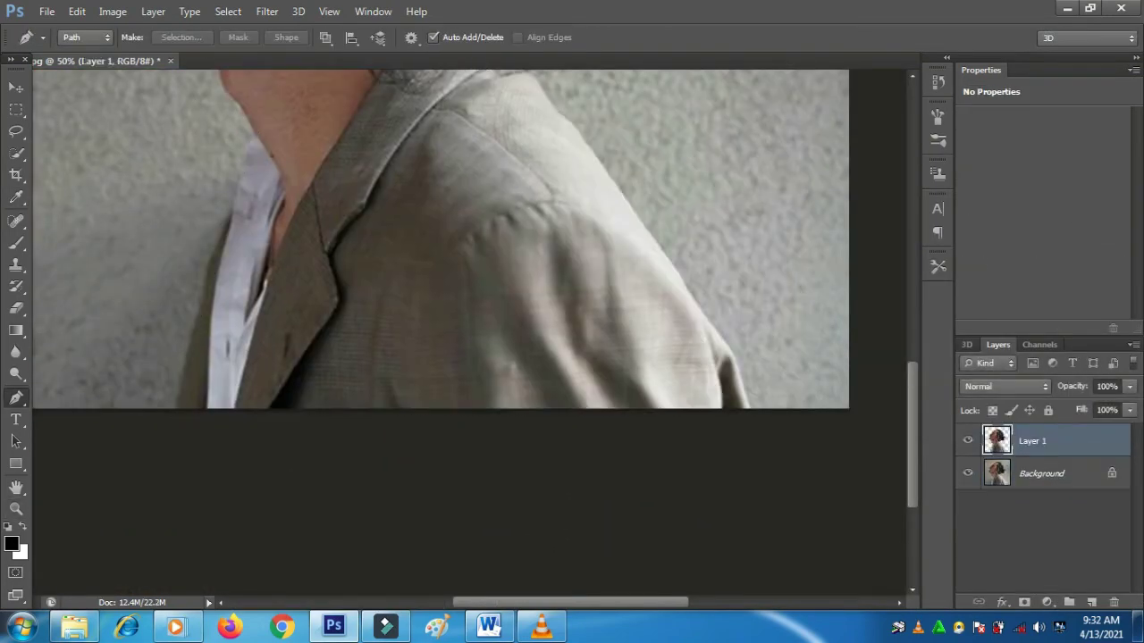
key(ctrl+z)
- Add a black Solid Color fill layer from the selection of the man's figure
click(1047, 603)
click(990, 239)
key(Return)
key(z)
click(483, 312)
- Hide the black fill layer and draw a closed pen path over the man's face
click(967, 473)
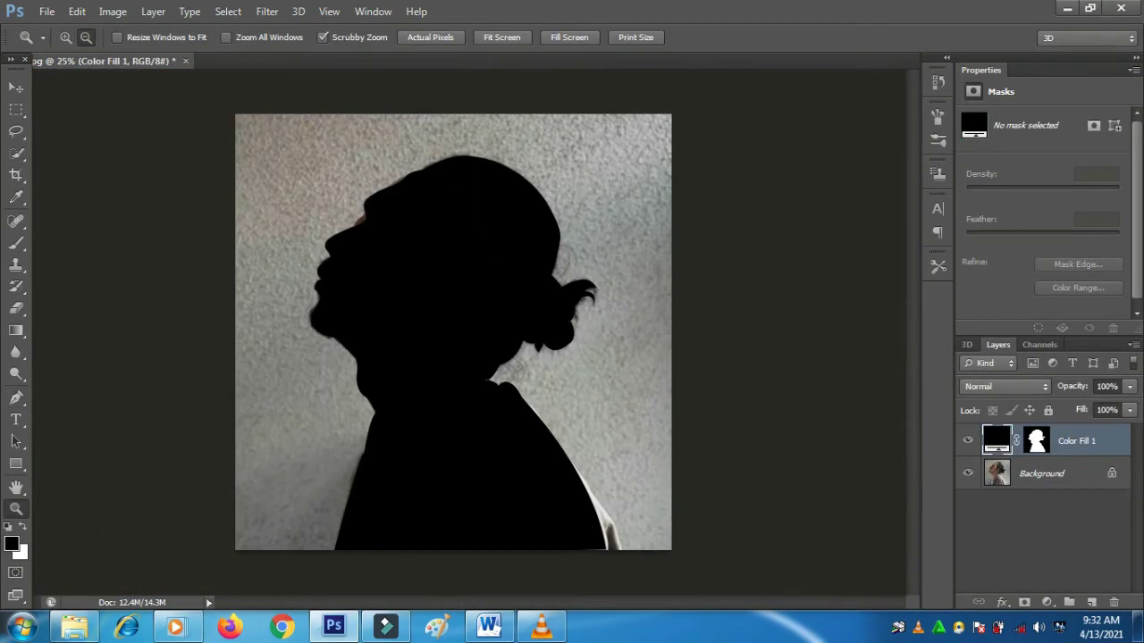
click(968, 440)
click(350, 225)
key(p)
click(340, 313)
drag(687, 385, 774, 447)
drag(367, 285, 181, 277)
click(341, 313)
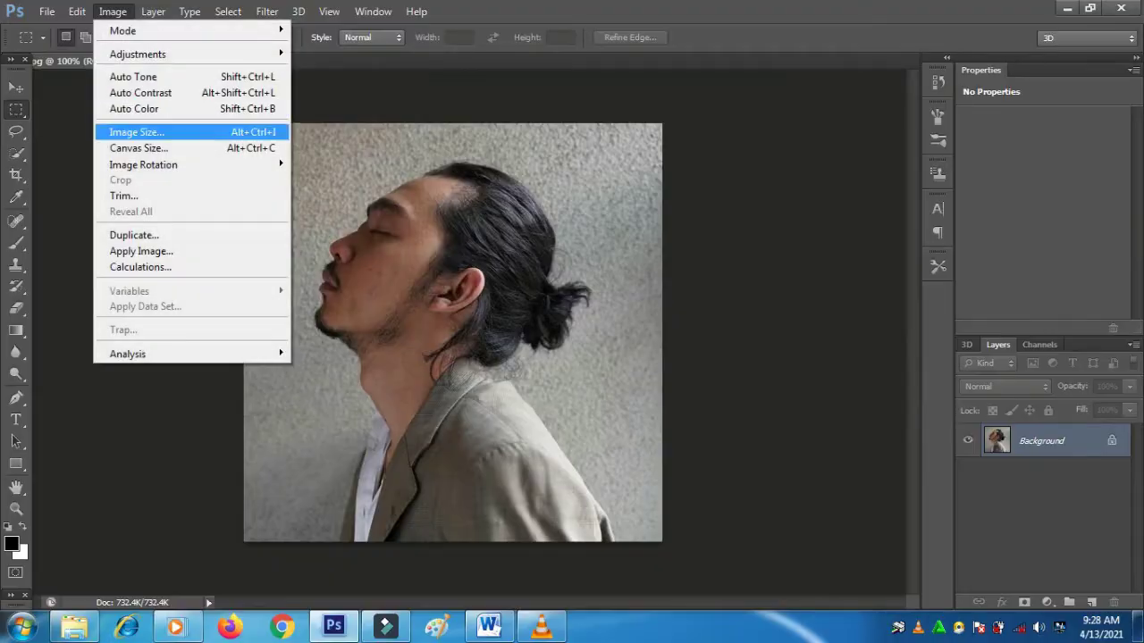
- Set the image resolution to 300 pixels/inch with resampling on
click(134, 130)
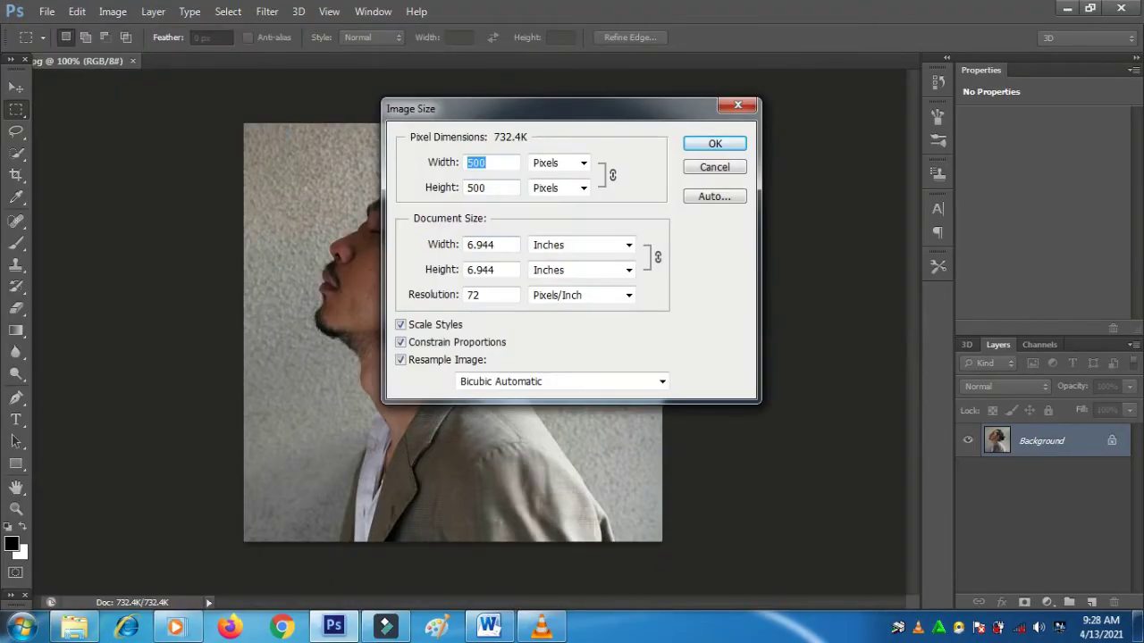
click(490, 295)
key(BackSpace)
key(BackSpace)
text(300)
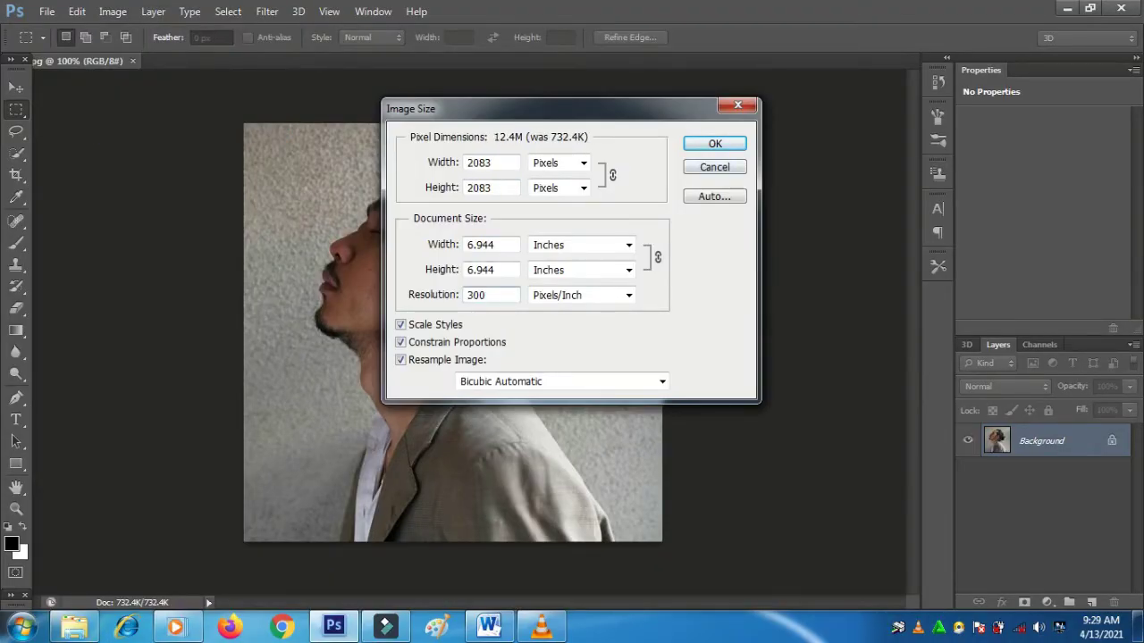
key(Return)
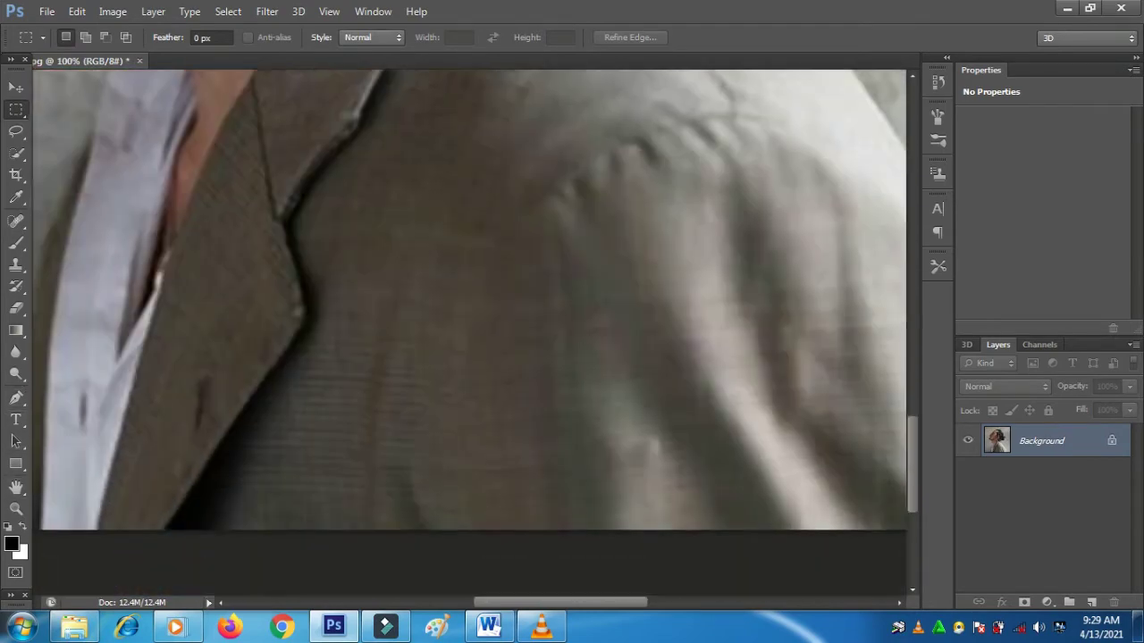
- Start a pen path just below the image's lower edge, beside the jacket's front edge
scroll(469, 329, down, 3)
scroll(469, 329, left, 5)
click(17, 398)
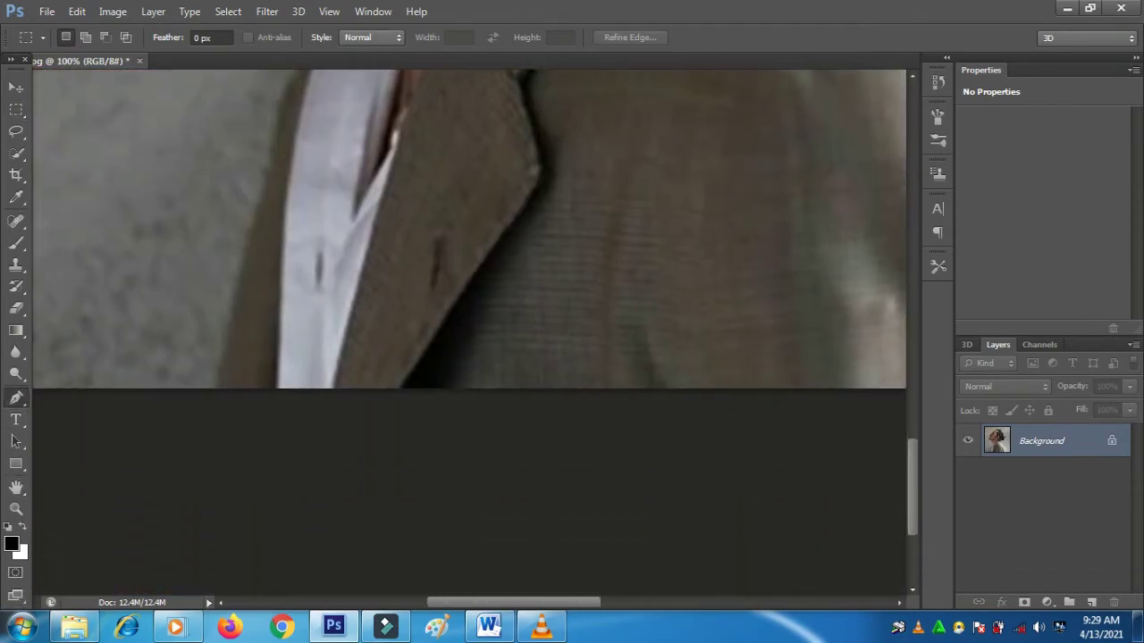
click(209, 404)
key(Caps_Lock)
key(Tab)
key(Caps_Lock)
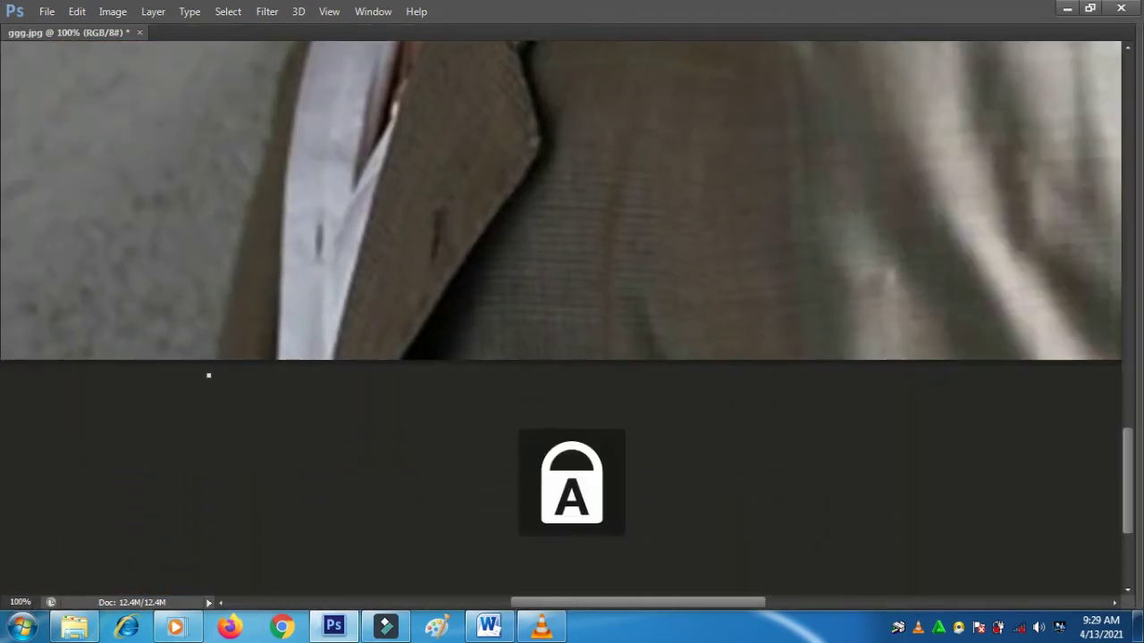
key(Caps_Lock)
key(Tab)
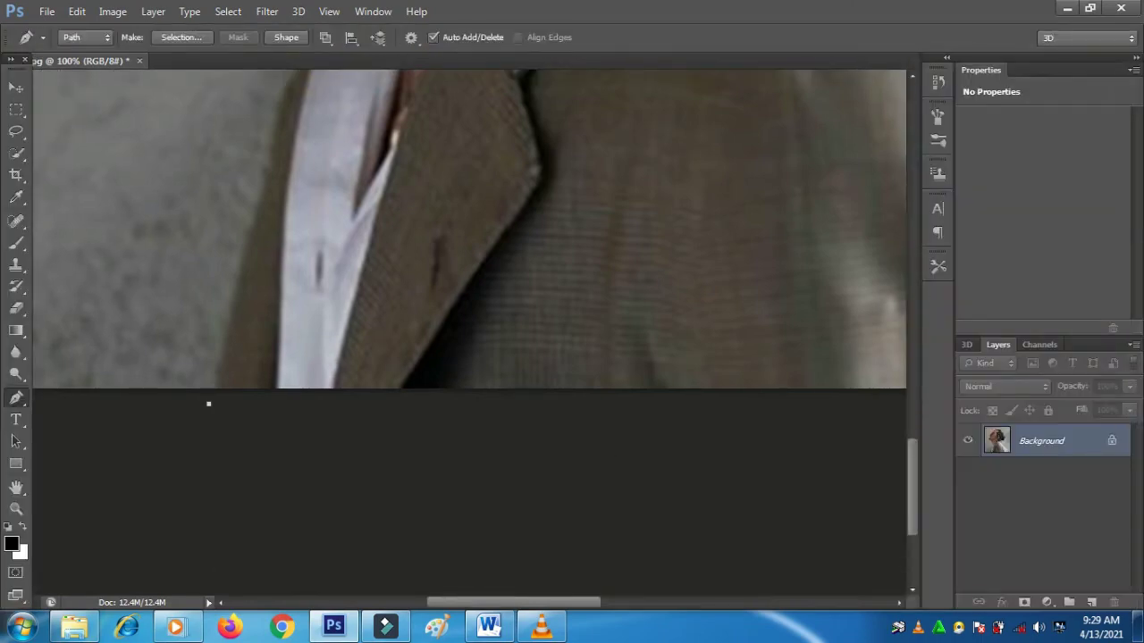
- Trace the pen path up the jacket front and shirt collar to where the collar meets the neck
scroll(208, 403, up, 3)
drag(330, 217, 357, 189)
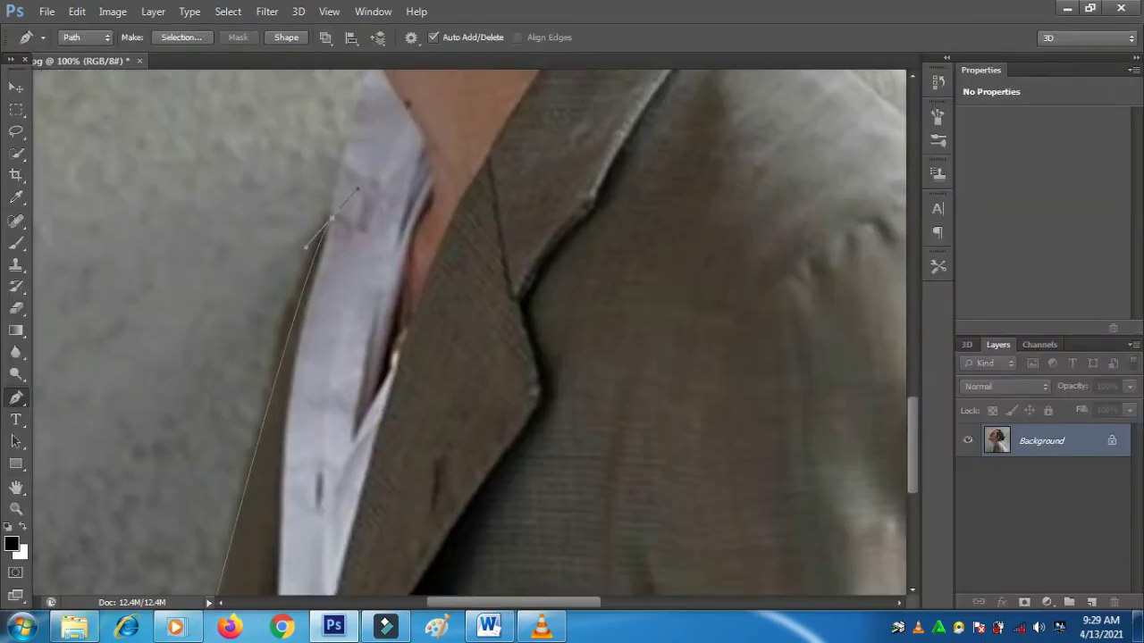
scroll(471, 333, up, 3)
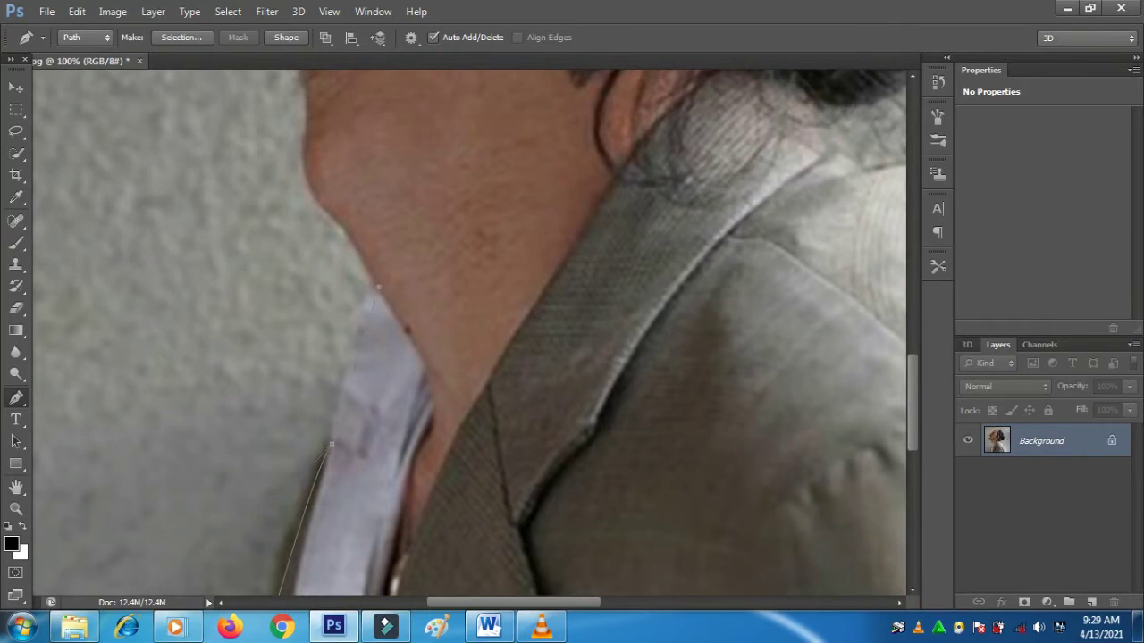
scroll(470, 332, up, 1)
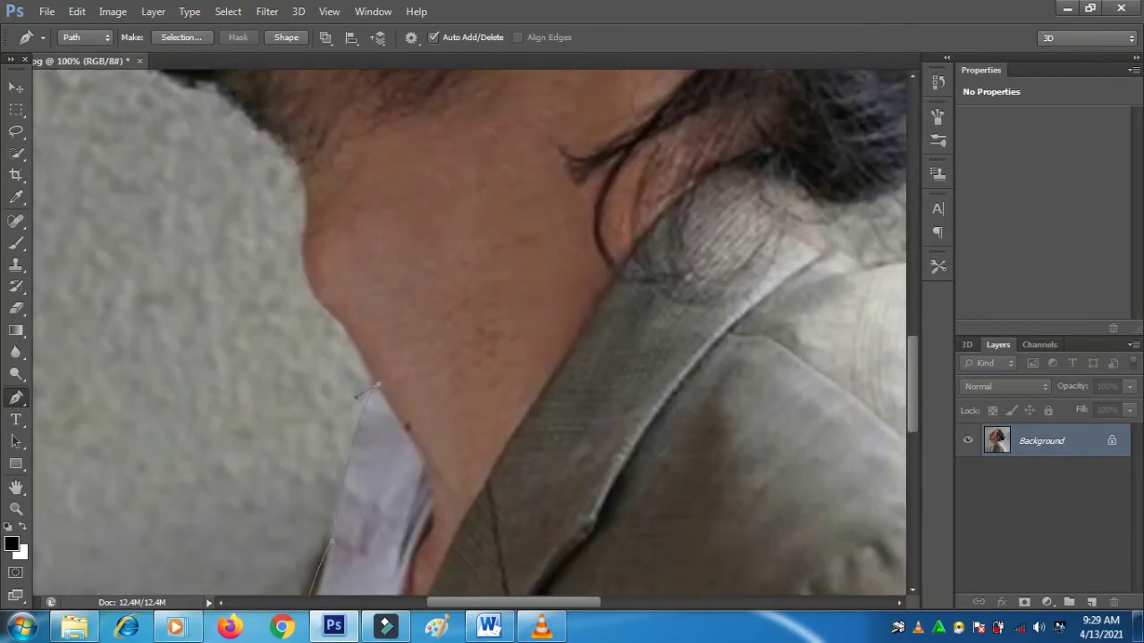
- Continue the pen path up the throat and along the underside of the jaw to the beard
click(340, 321)
drag(302, 233, 305, 158)
scroll(471, 333, up, 1)
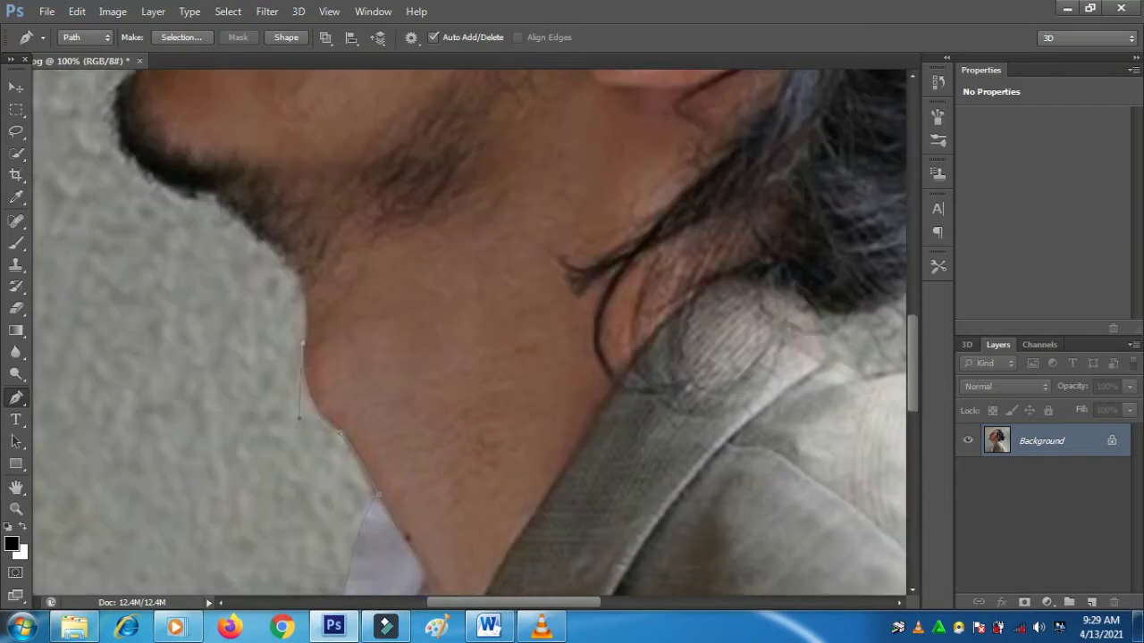
drag(298, 278, 289, 253)
drag(210, 193, 192, 184)
- Trace the pen path around the bearded chin, both lips and the moustache to the base of the nose
scroll(223, 201, up, 3)
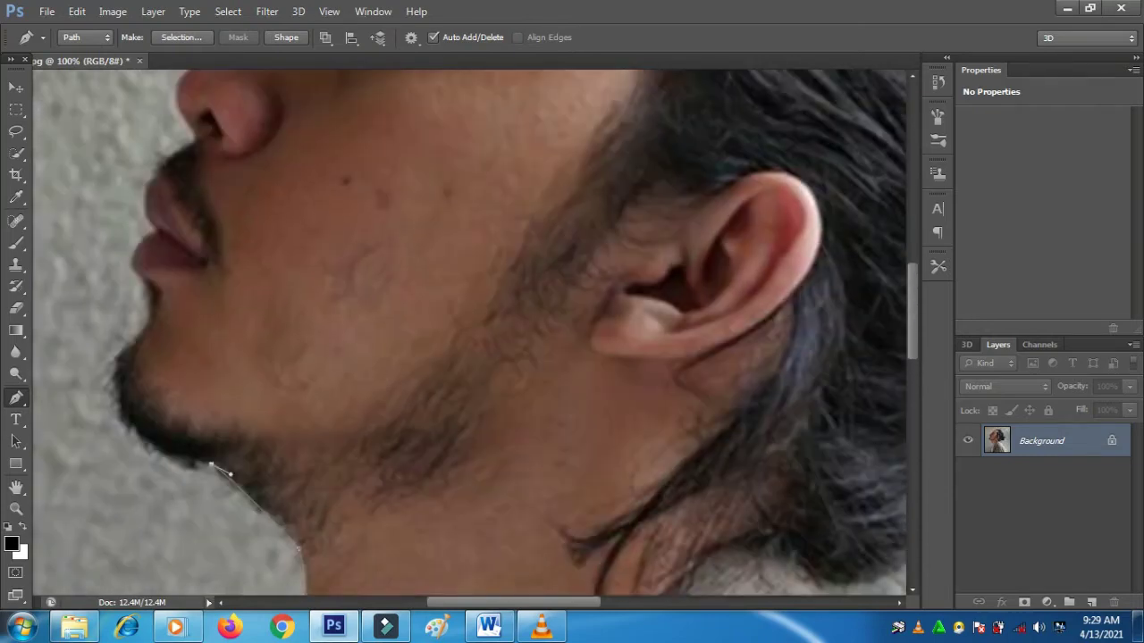
drag(127, 364, 105, 256)
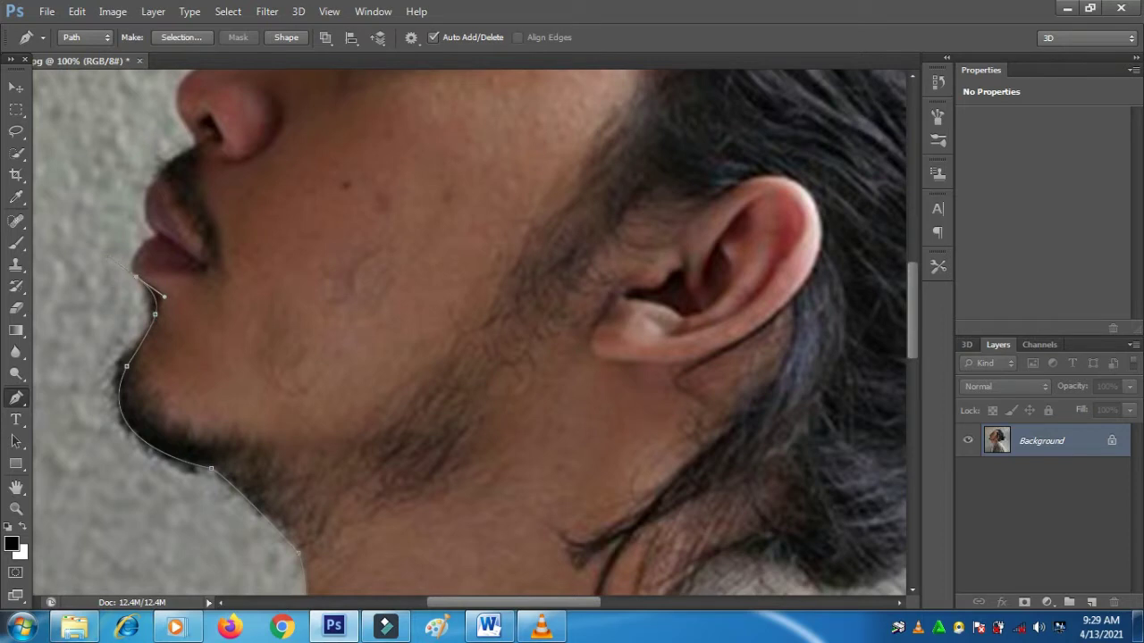
drag(173, 243, 211, 265)
scroll(471, 333, up, 3)
drag(156, 298, 191, 271)
click(199, 265)
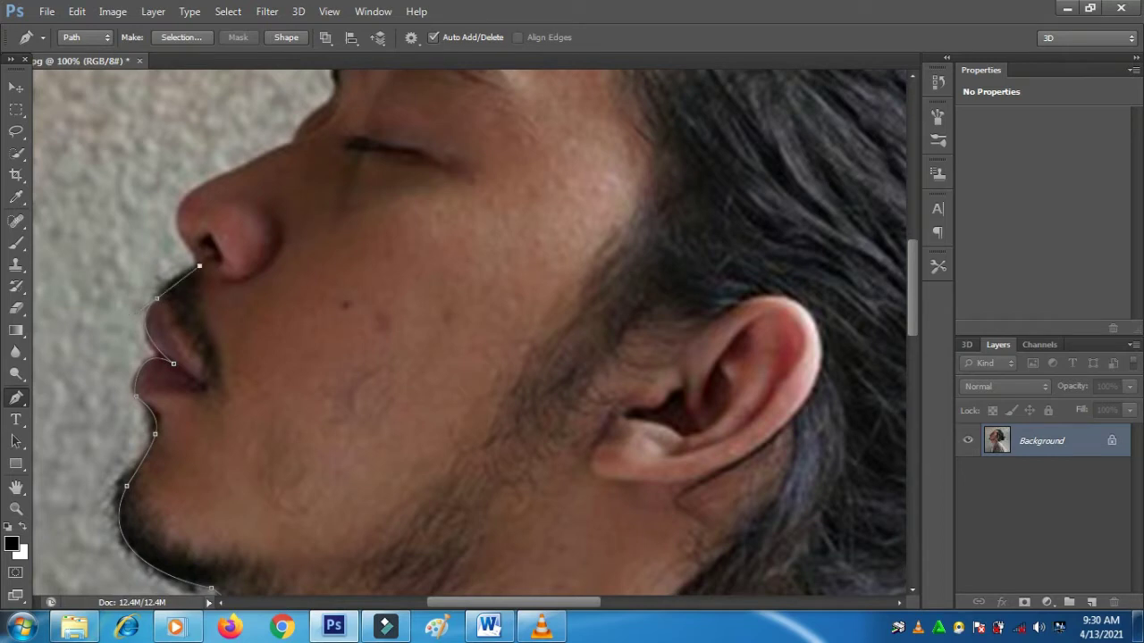
- Trace the pen path around the nose tip, along its bridge and over the eyebrow to the lower forehead
scroll(475, 332, up, 3)
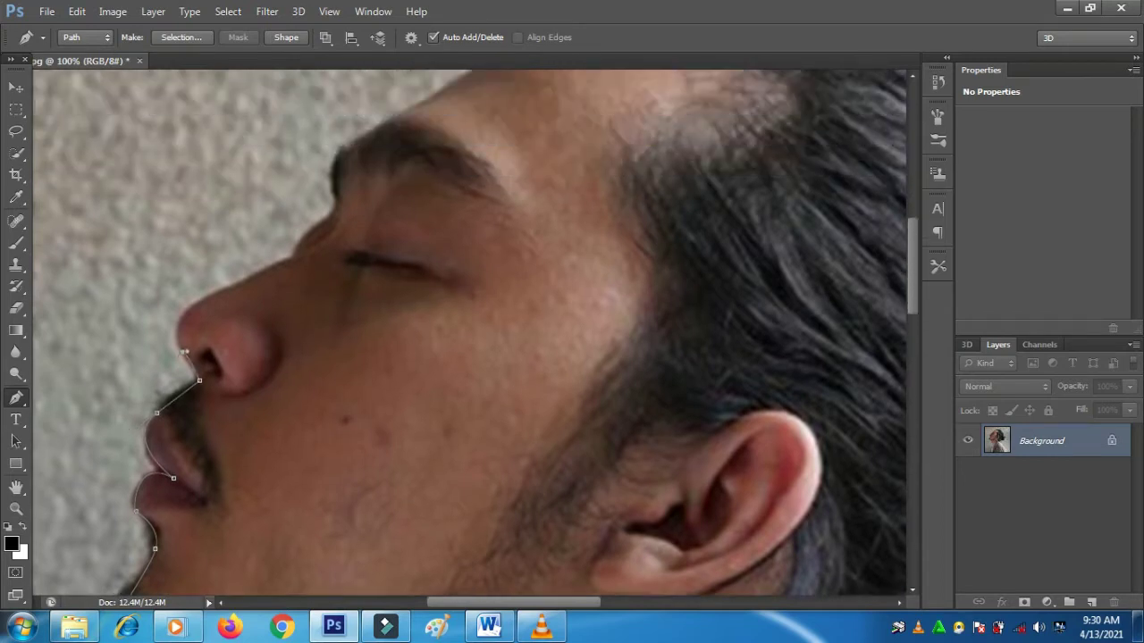
drag(271, 266, 340, 209)
alt+click(271, 267)
scroll(476, 333, up, 3)
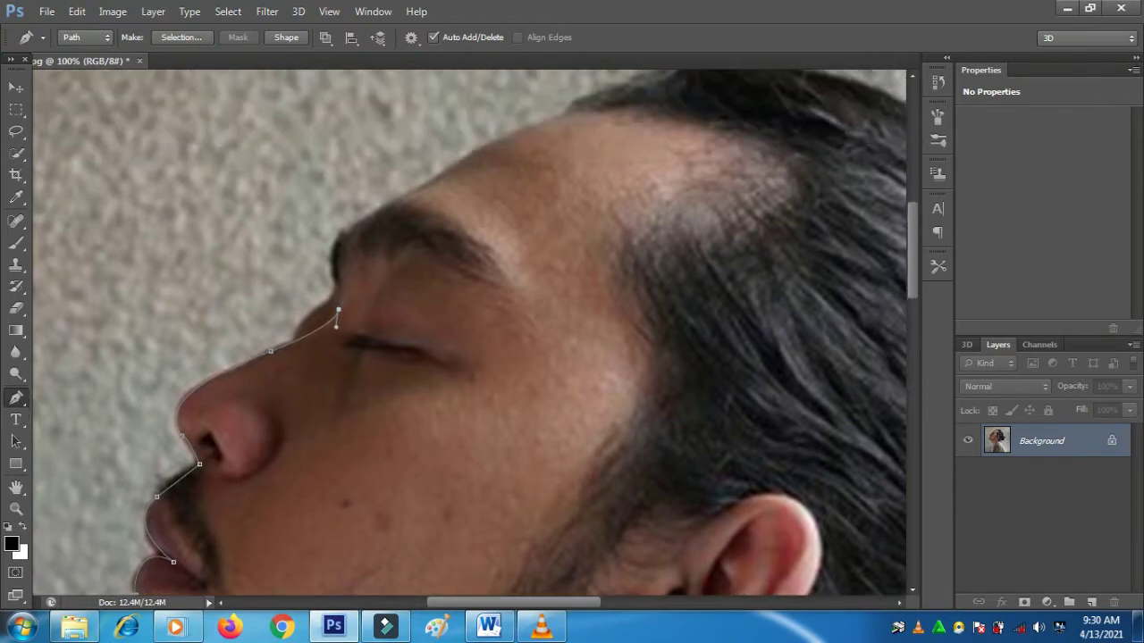
drag(332, 258, 339, 265)
drag(423, 186, 524, 149)
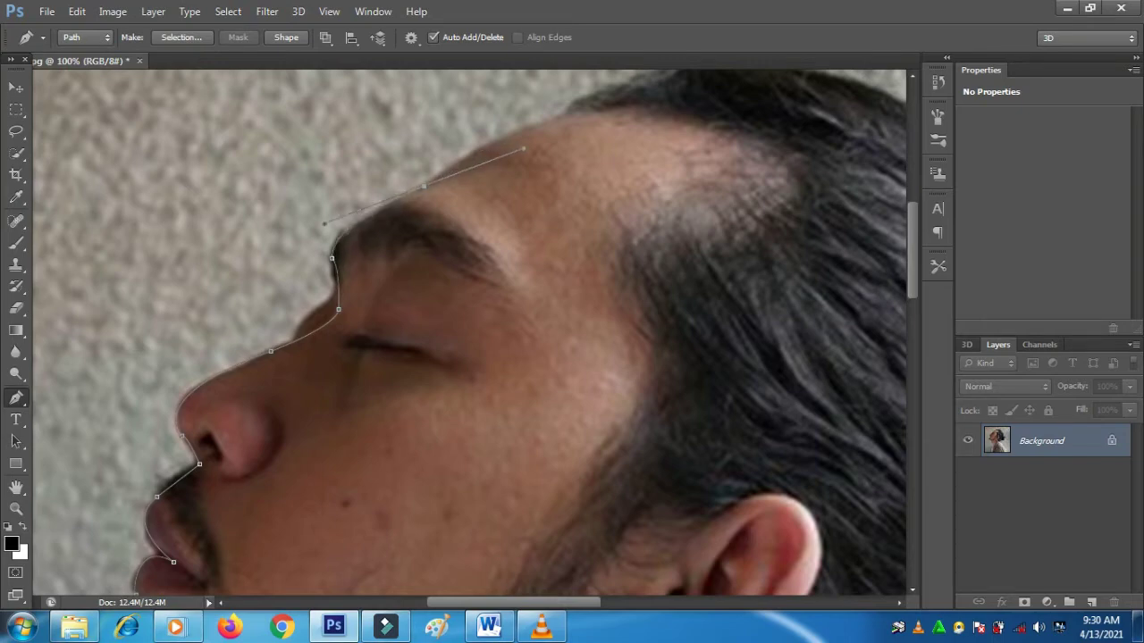
alt+click(424, 186)
- Continue the pen path along the forehead and over the front hairline to the top of the head
scroll(469, 332, right, 3)
scroll(469, 333, up, 3)
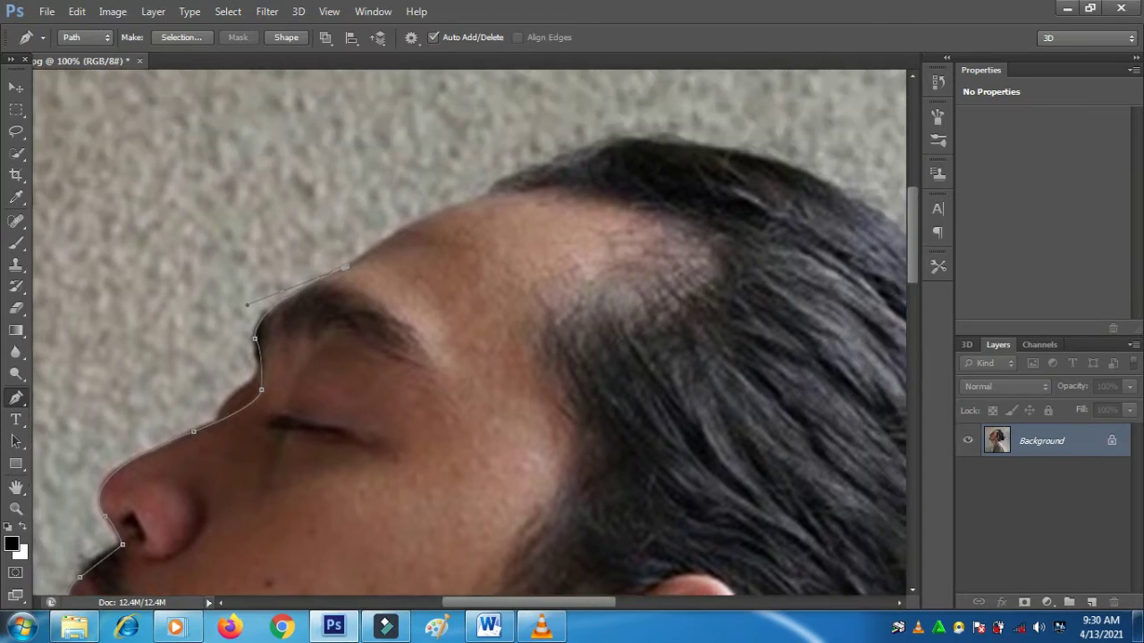
drag(489, 194, 584, 176)
drag(681, 142, 760, 158)
alt+click(680, 141)
- Trace the pen path down the back of the head to the base of the ponytail bun
scroll(681, 141, right, 4)
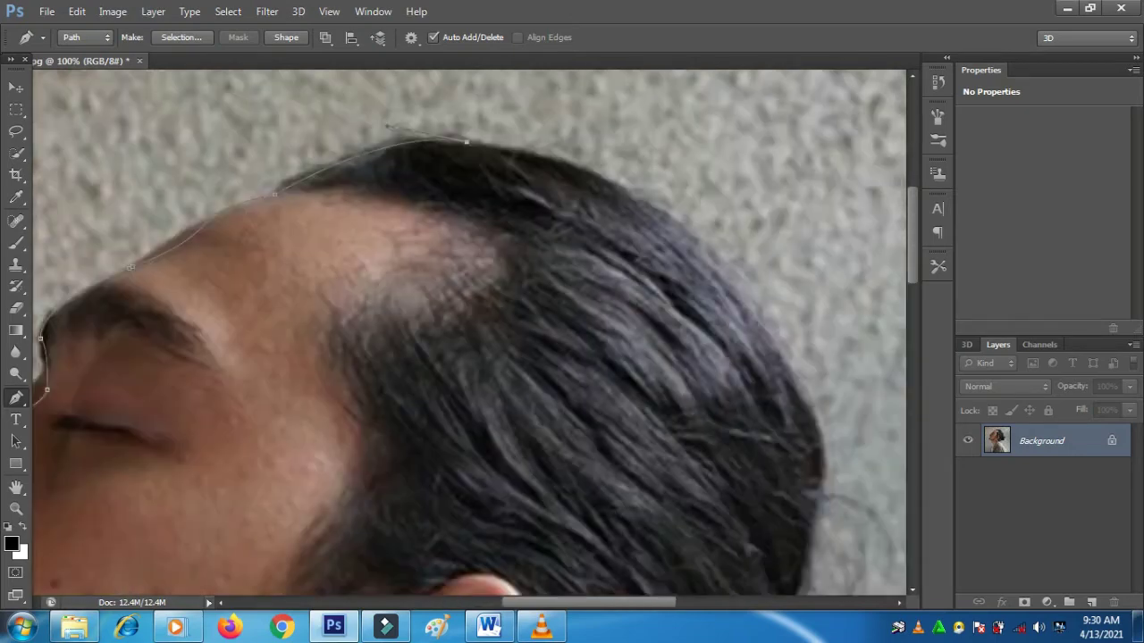
drag(635, 319, 680, 526)
alt+click(634, 319)
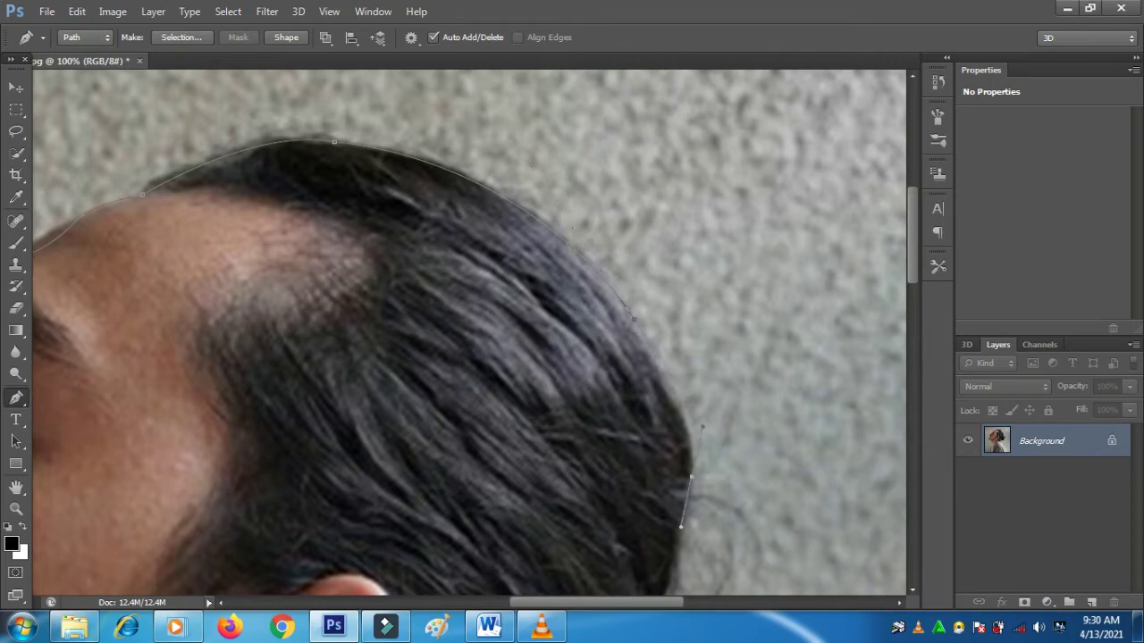
alt+click(692, 476)
scroll(679, 525, down, 5)
drag(656, 389, 643, 409)
drag(698, 440, 700, 454)
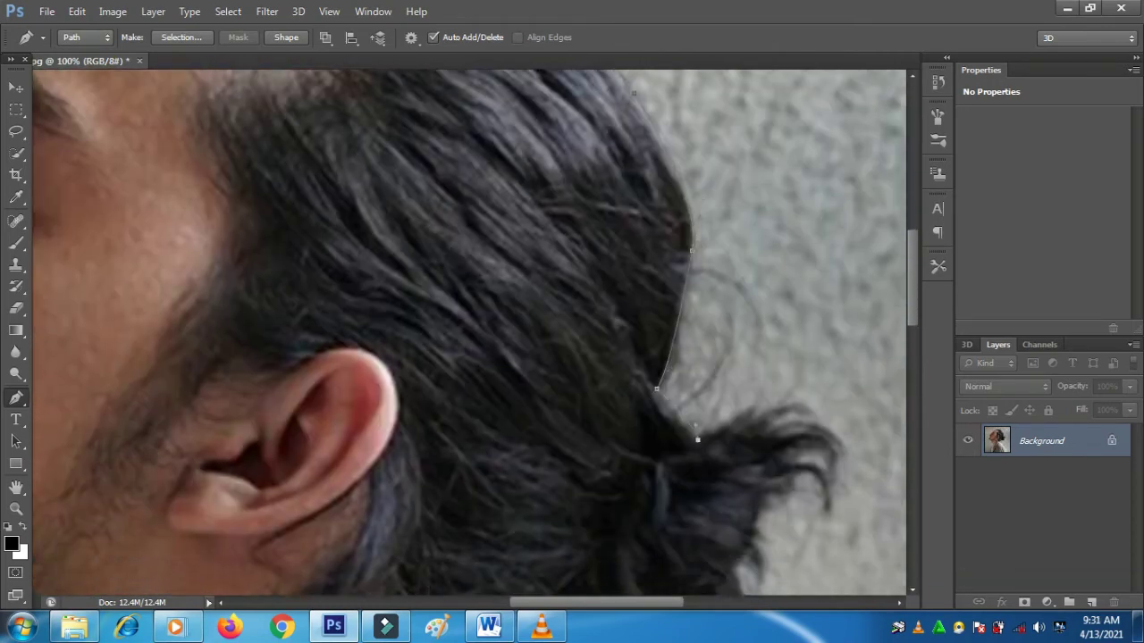
- Trace the pen path around the bun's upper curled strands and back to its outer side
drag(838, 443, 872, 520)
scroll(849, 465, down, 4)
drag(788, 279, 761, 302)
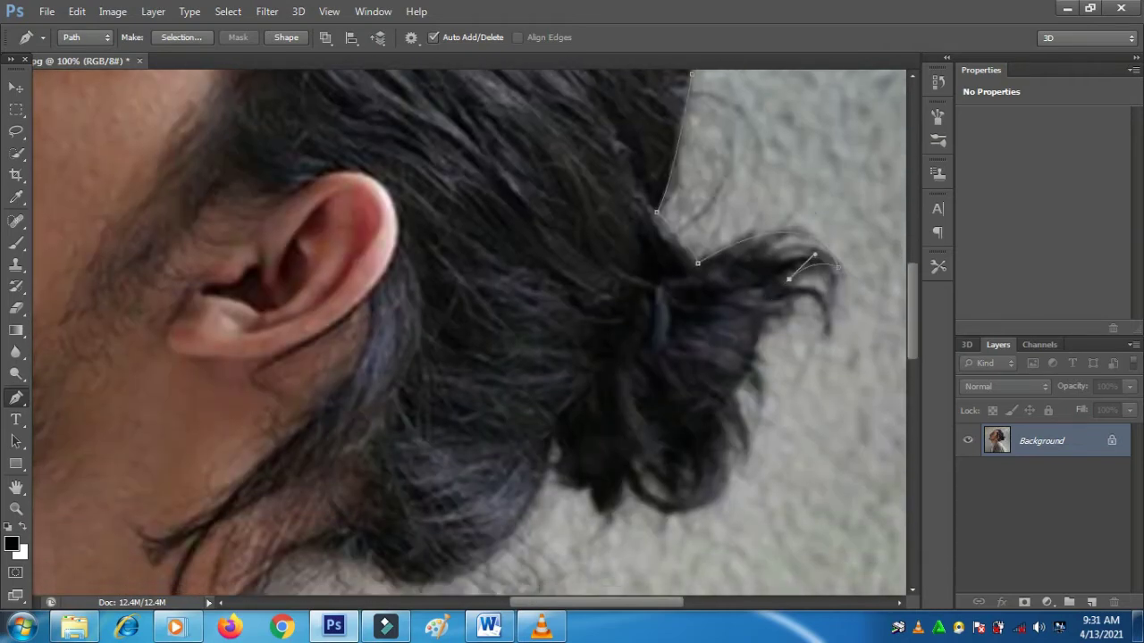
drag(828, 325, 819, 376)
drag(776, 306, 734, 329)
click(751, 334)
- Continue the pen path down the bun's outer side and around its lower curl and pointed tuft
drag(732, 400, 713, 406)
click(722, 492)
drag(626, 484, 587, 427)
drag(605, 521, 592, 527)
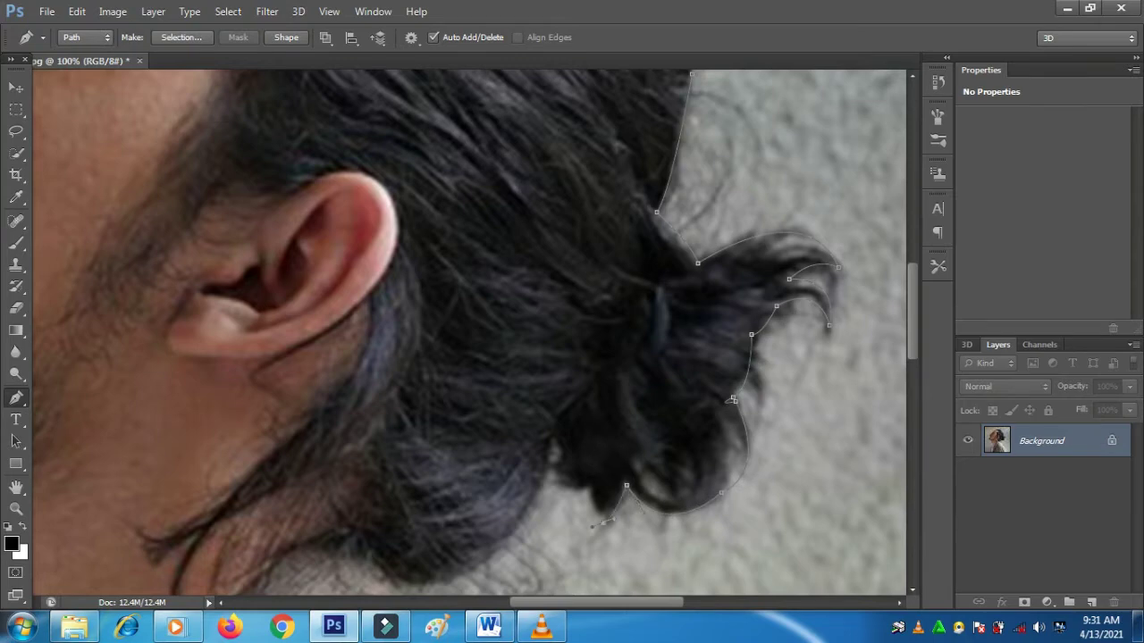
drag(592, 488, 551, 465)
- Trace the pen path under the nape hair, across the jacket collar and onto the upper shoulder
scroll(541, 479, down, 3)
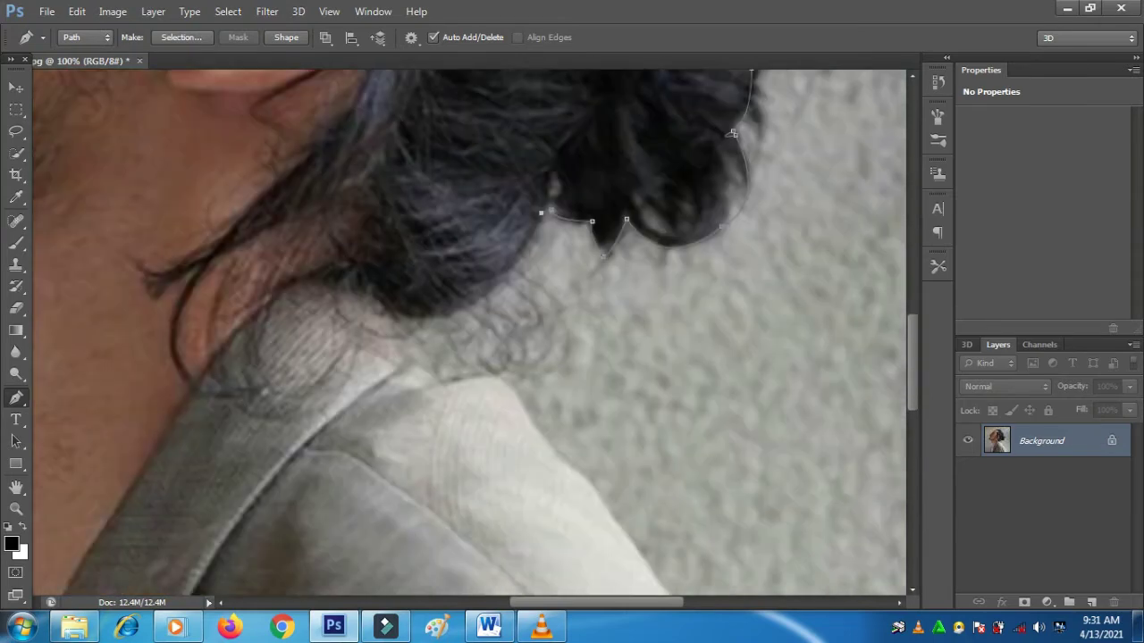
drag(450, 306, 374, 330)
alt+click(450, 307)
drag(403, 367, 442, 402)
drag(538, 435, 587, 523)
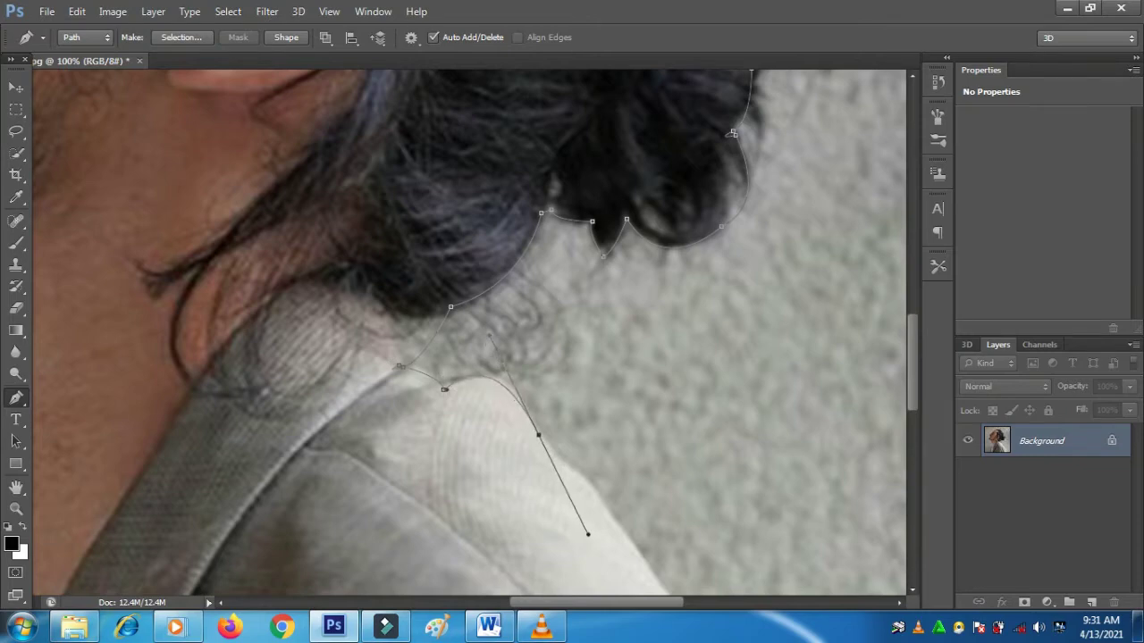
alt+click(538, 435)
click(610, 518)
- Extend the pen path with one long curve down the sleeve to the image's lower edge
scroll(610, 518, down, 4)
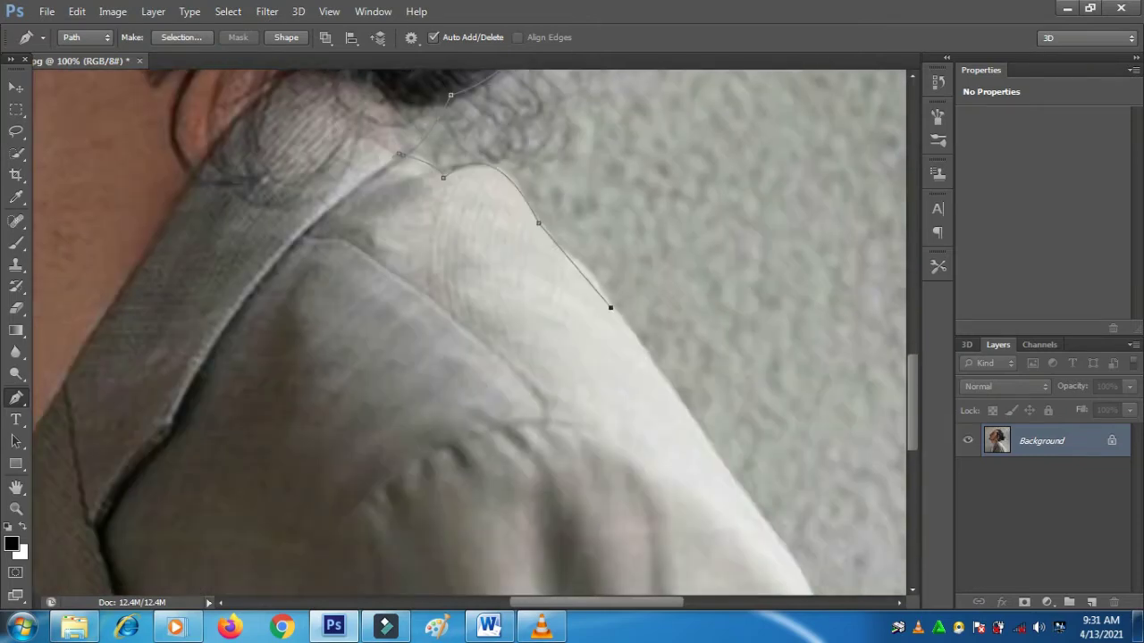
click(16, 509)
click(626, 414)
key(ctrl+minus)
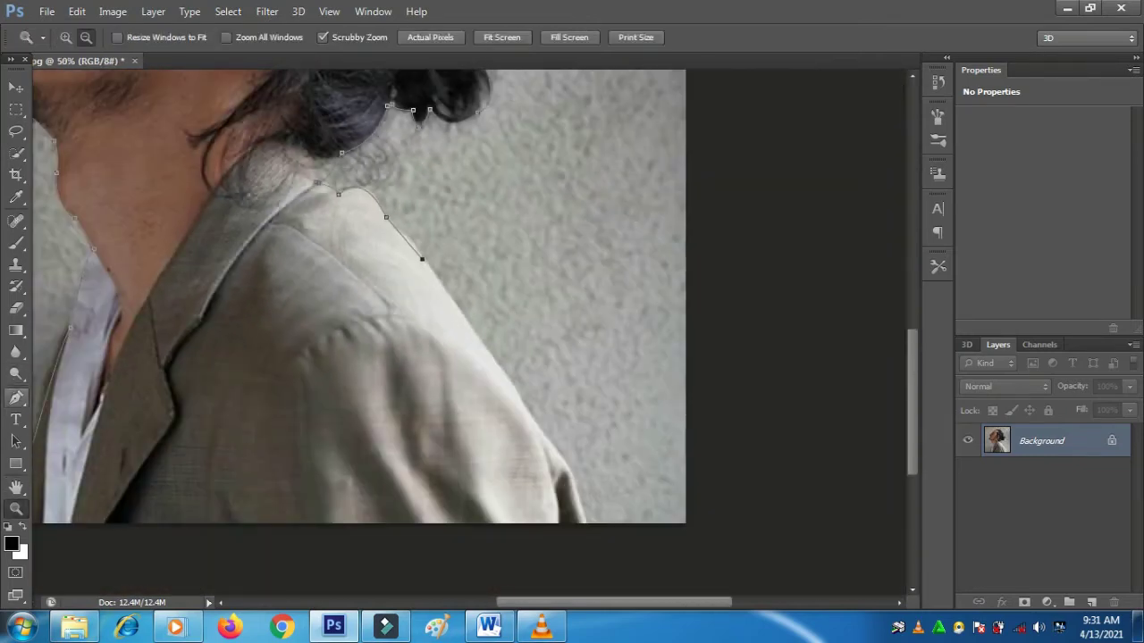
key(p)
drag(554, 523, 575, 540)
alt+click(555, 408)
- Close the pen path at its first anchor and make a new anti-aliased selection with a 0-pixel feather radius
scroll(555, 408, left, 4)
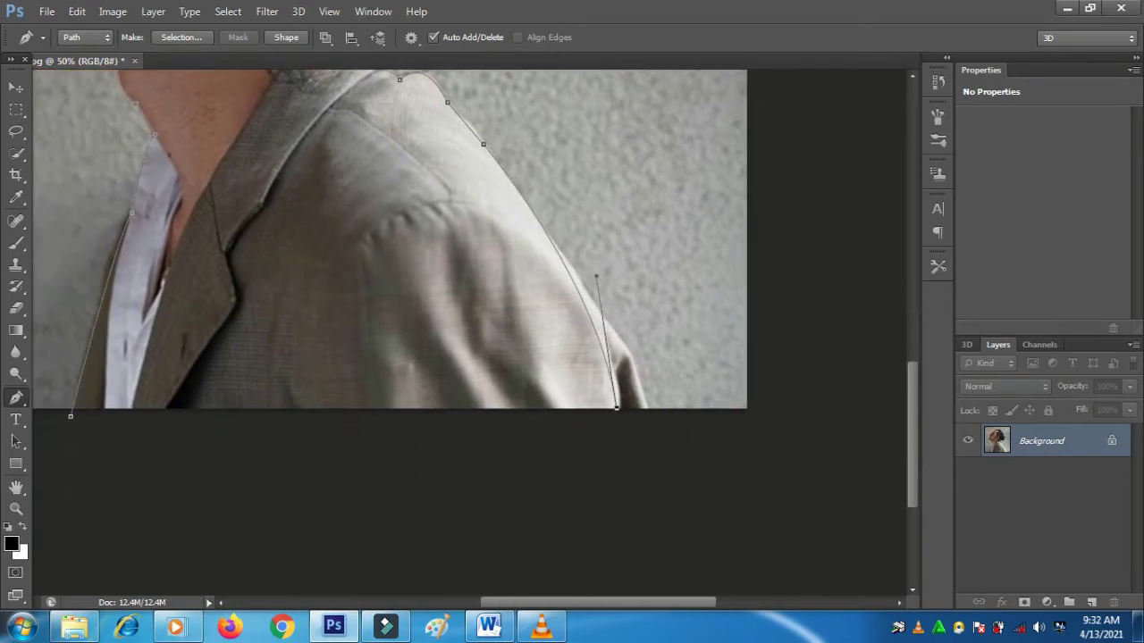
click(172, 416)
right_click(230, 413)
click(262, 298)
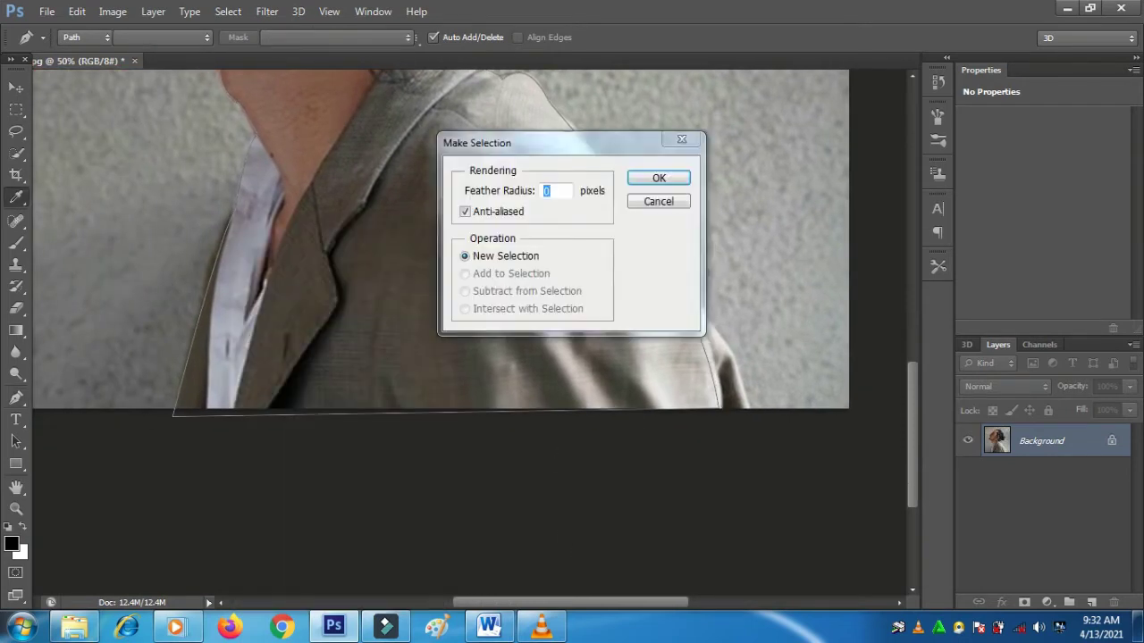
click(659, 173)
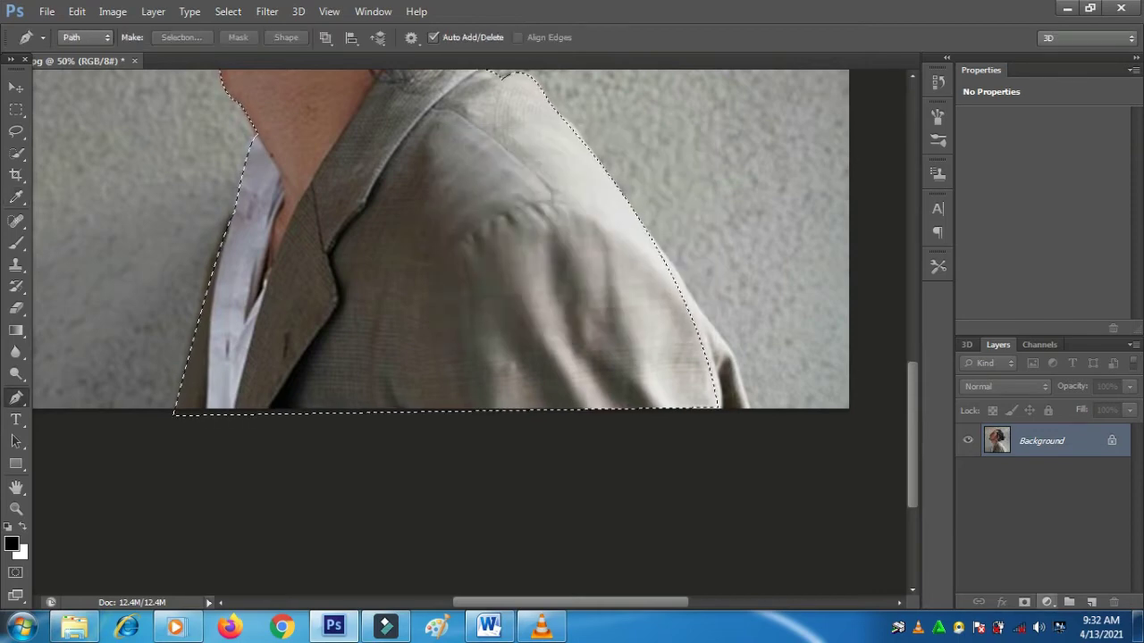
click(1047, 603)
click(990, 238)
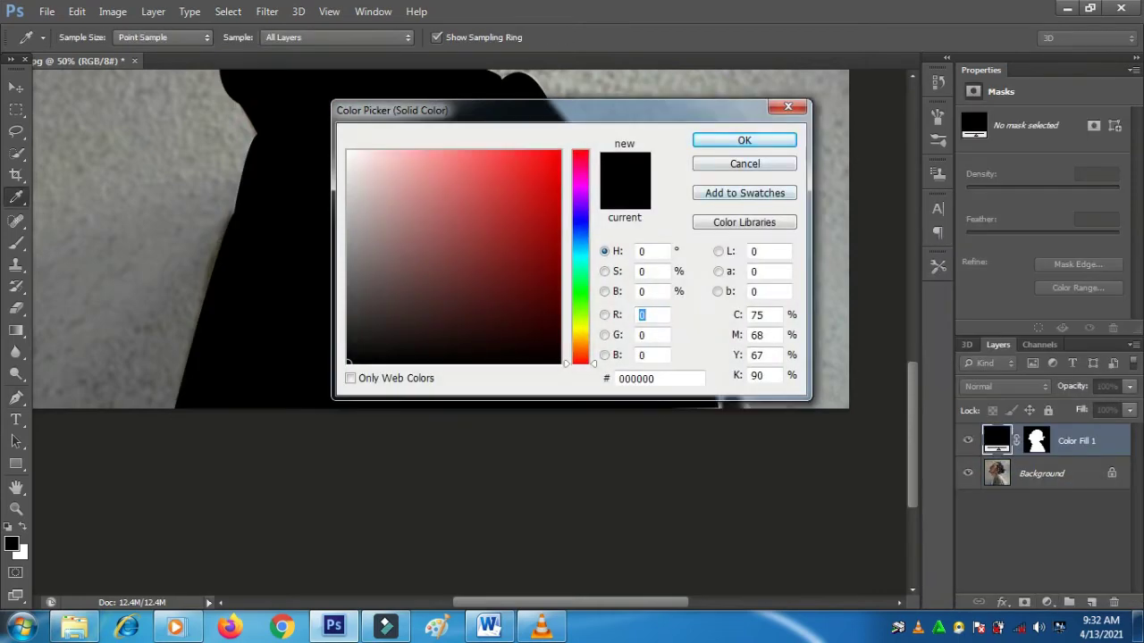
click(744, 164)
key(ctrl+j)
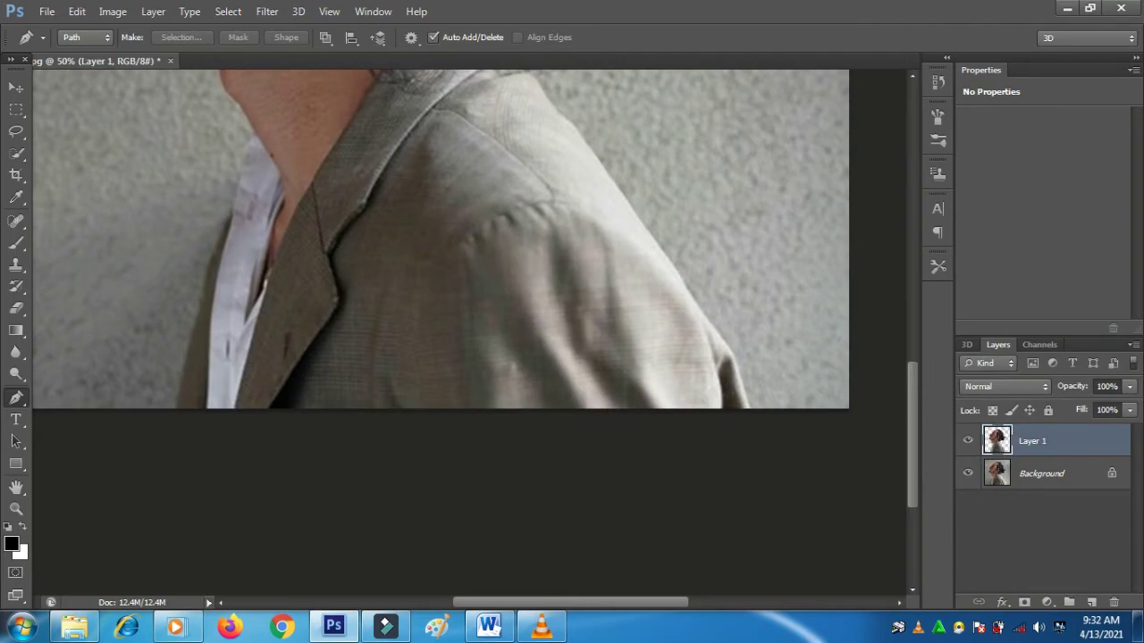
key(ctrl+z)
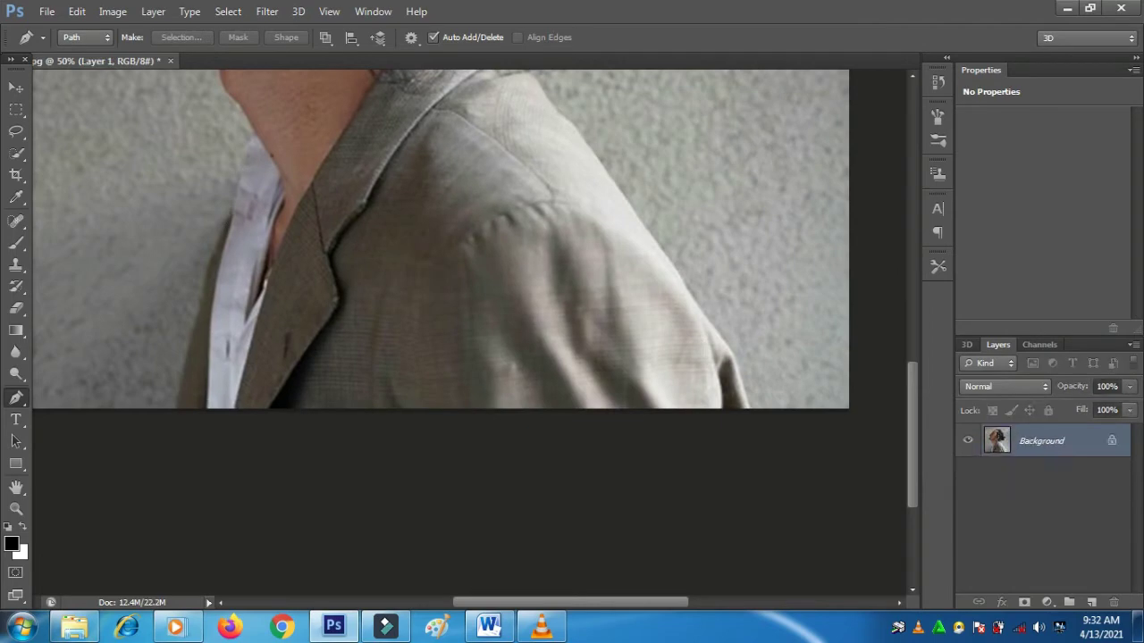
- Create a black (#000000) solid color fill layer from the man's outline selection and hide it to reveal the photo
click(1046, 602)
click(989, 240)
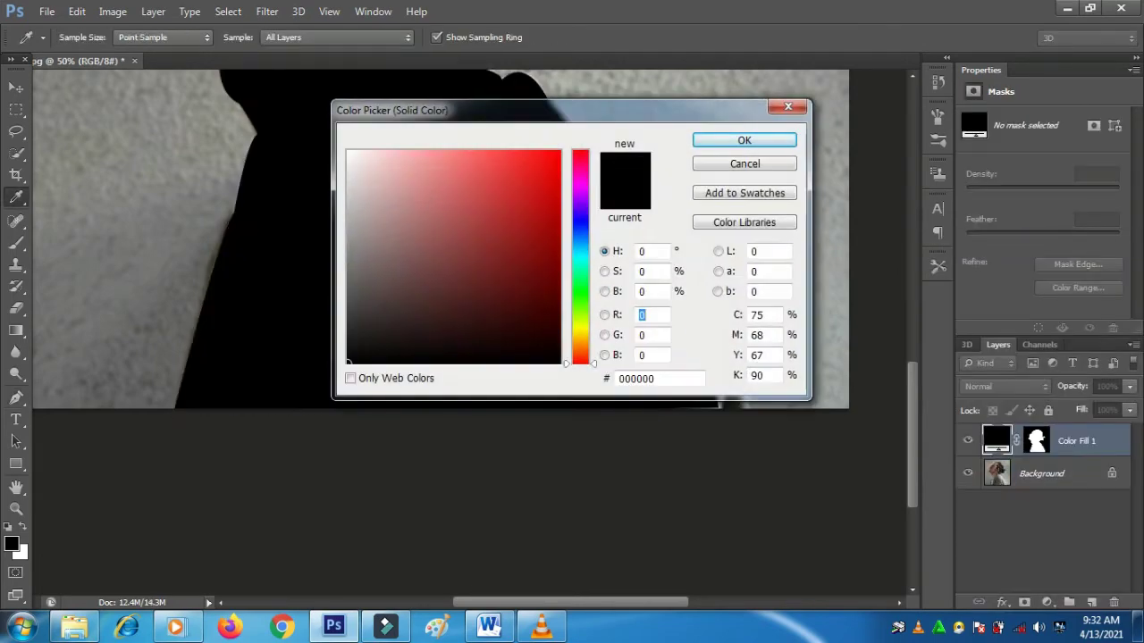
key(Return)
key(z)
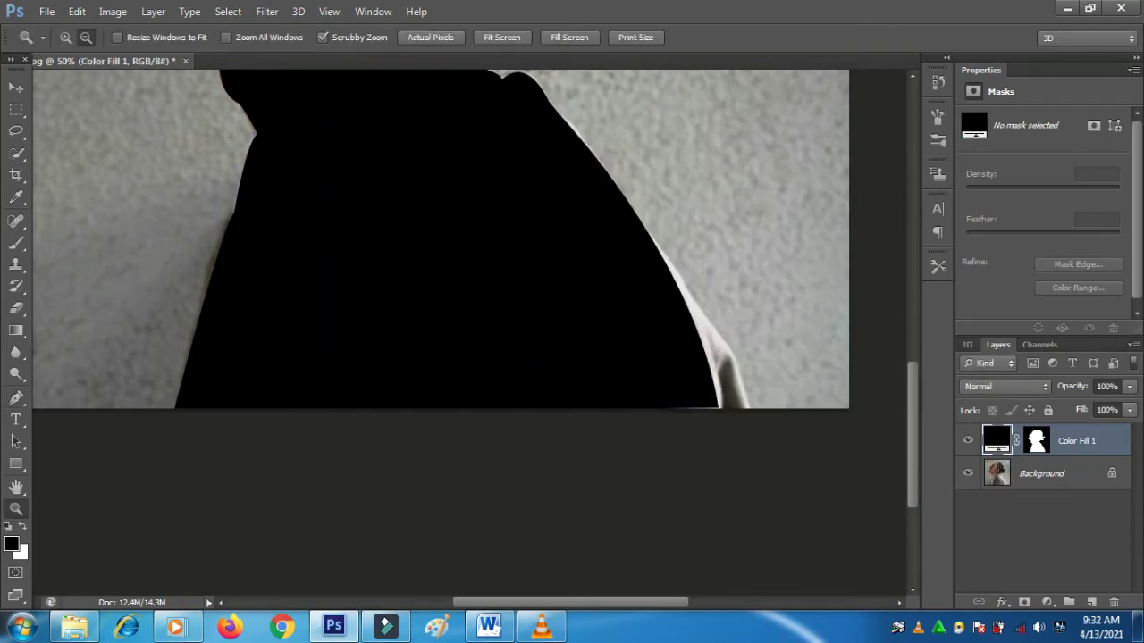
key(ctrl+minus)
key(ctrl+minus)
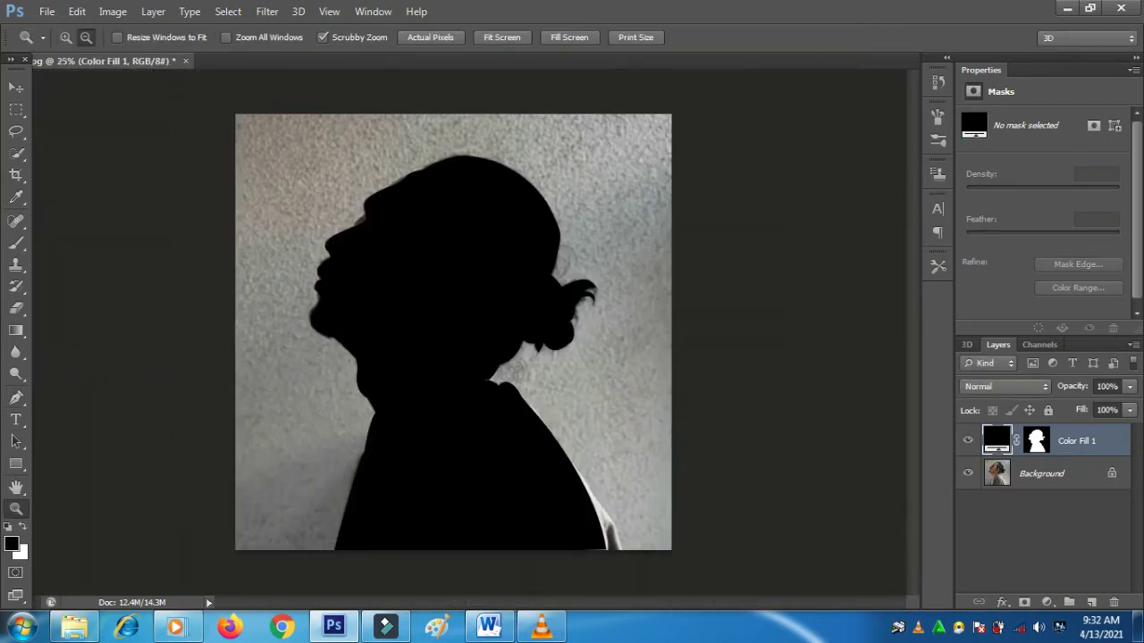
click(968, 474)
click(967, 474)
click(968, 440)
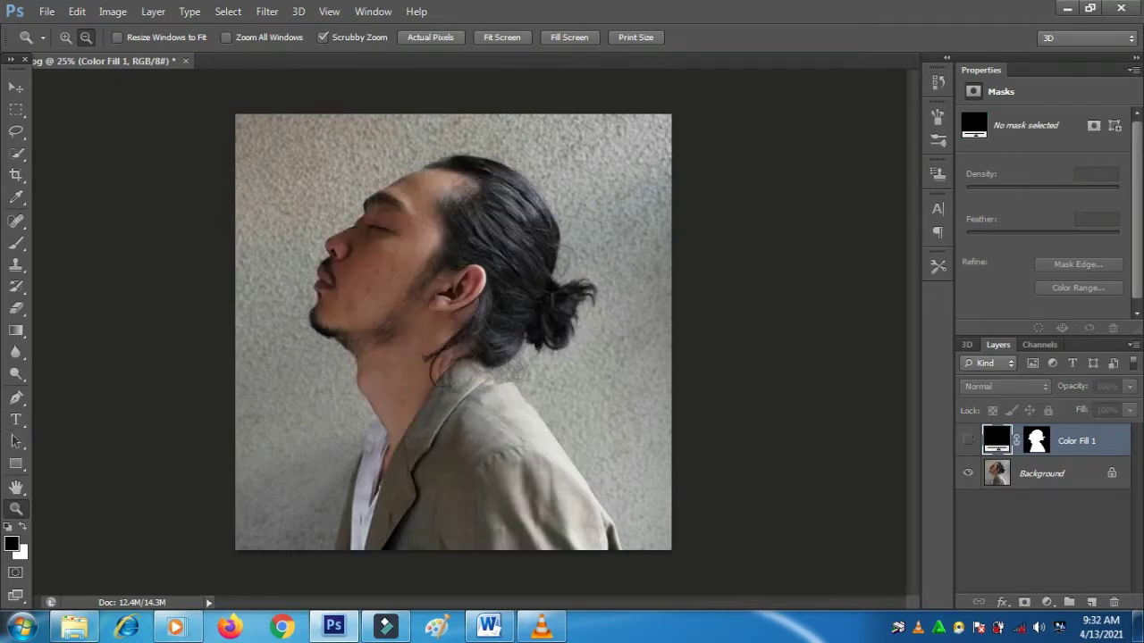
- Trace the man's closed eyelid line with the Pen tool as a thin, closed, tapering shape
click(66, 37)
click(372, 222)
click(371, 222)
click(371, 221)
click(372, 222)
click(371, 222)
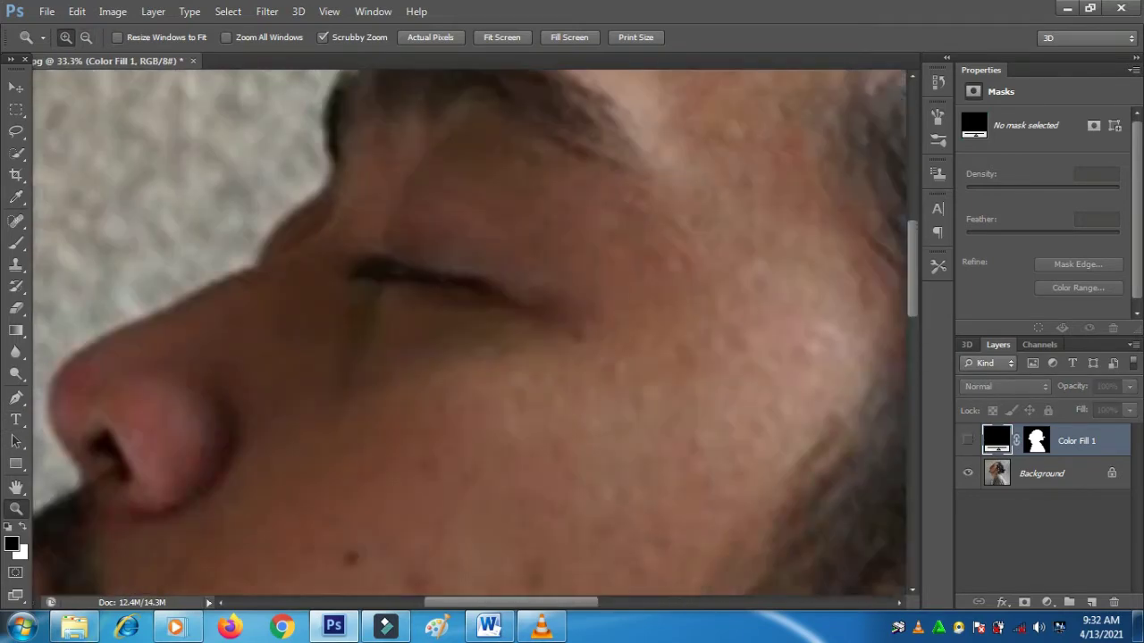
click(371, 221)
click(16, 397)
click(339, 313)
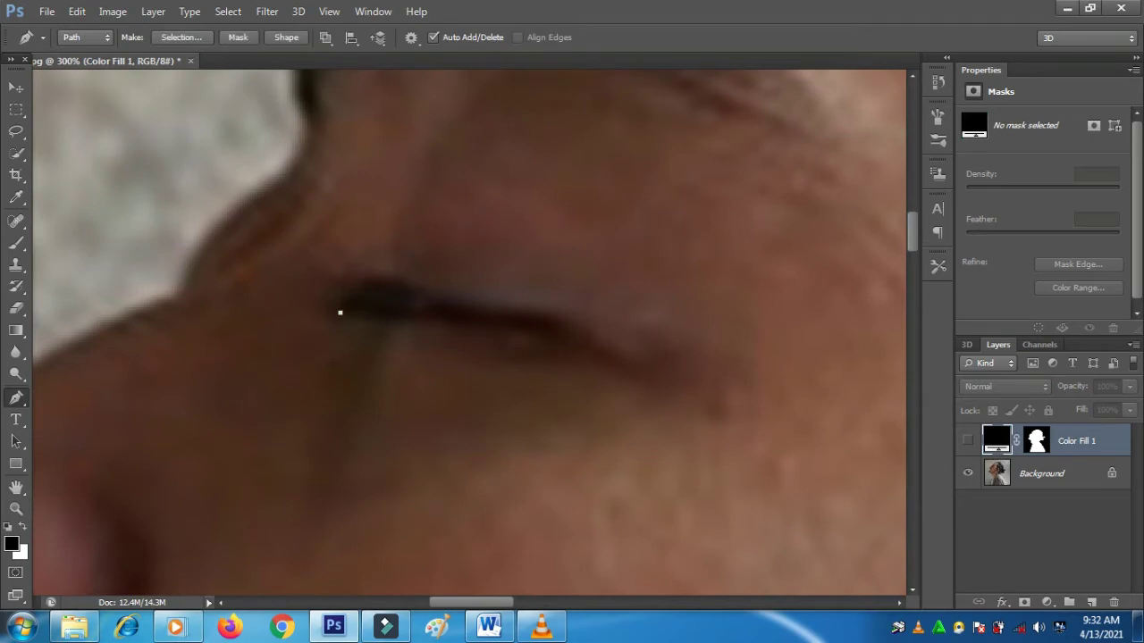
drag(686, 386, 773, 445)
alt+click(686, 386)
drag(367, 285, 571, 294)
alt+click(368, 285)
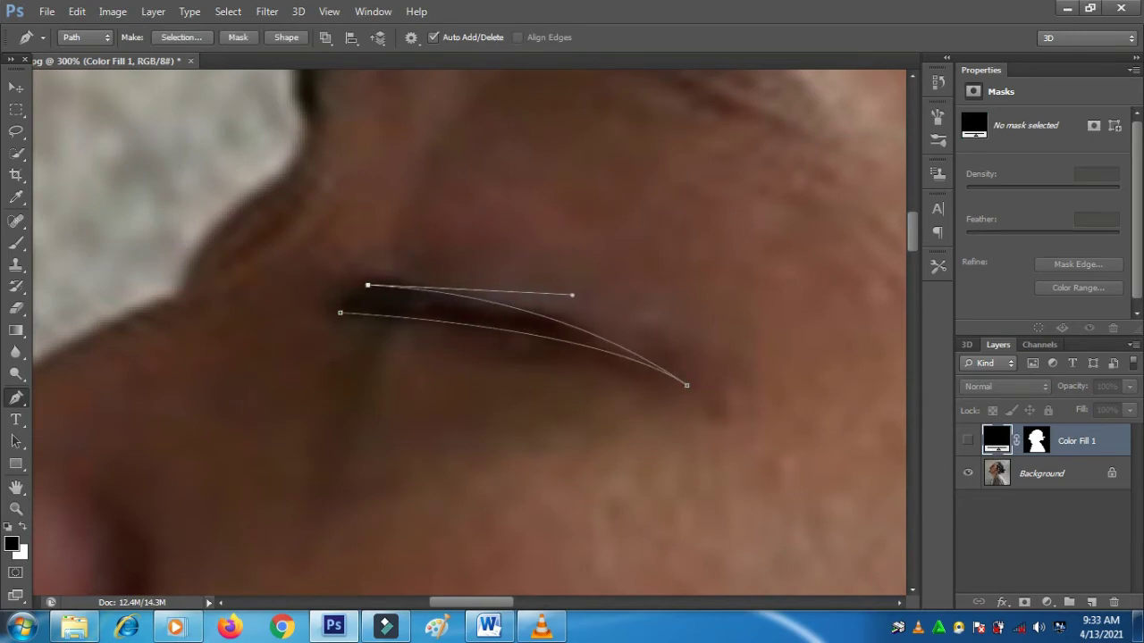
click(339, 313)
- Trace a thin crescent-shaped pen path along the front inner fold of the upper ear
drag(471, 603, 518, 602)
click(16, 509)
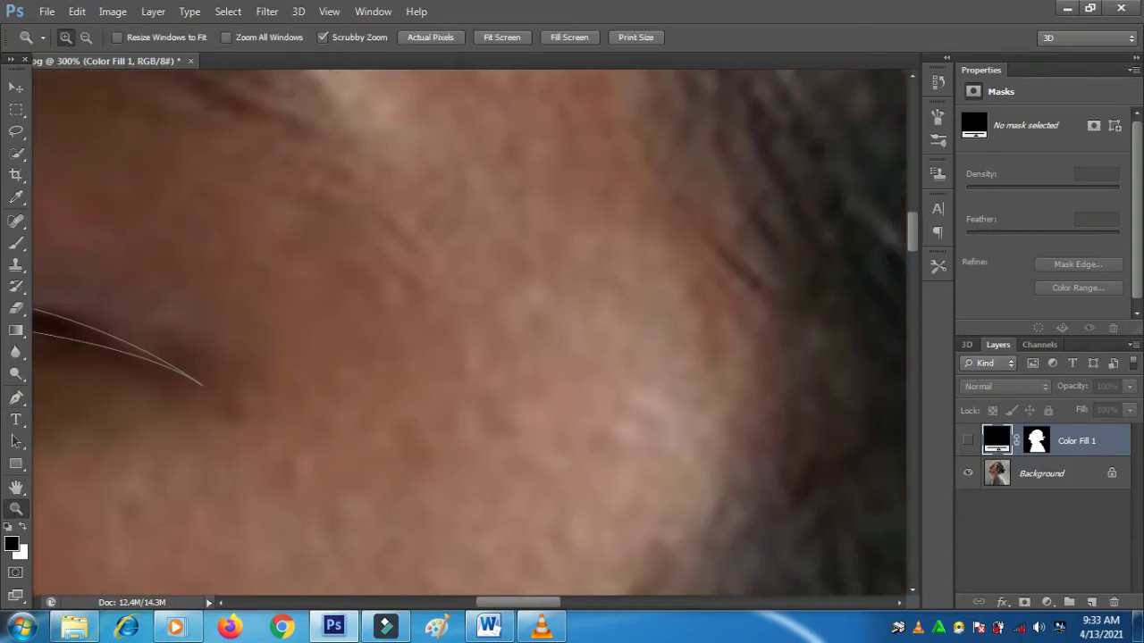
click(87, 37)
click(293, 206)
click(293, 205)
drag(912, 274, 912, 285)
scroll(469, 330, down, 2)
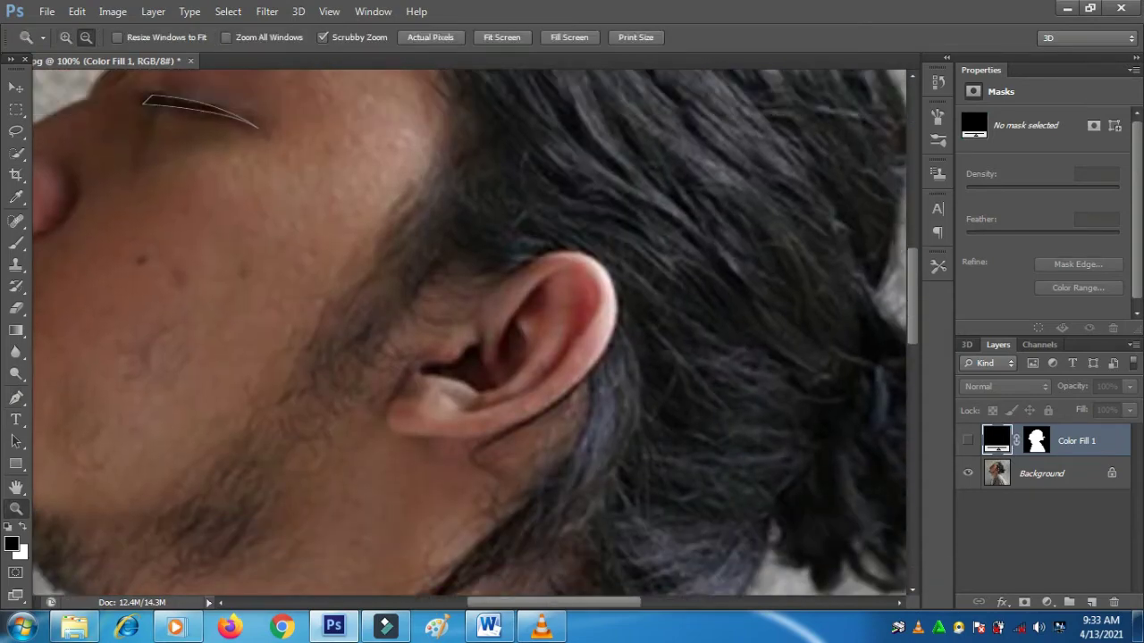
key(p)
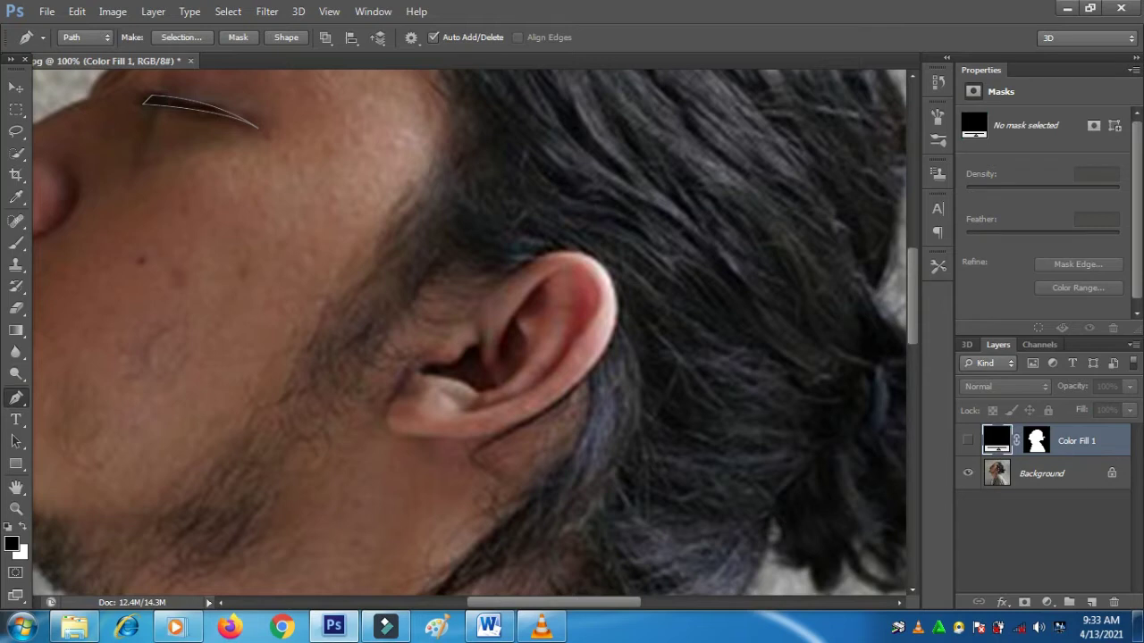
drag(554, 275, 598, 262)
drag(498, 359, 497, 387)
drag(498, 332, 518, 303)
key(Escape)
- Trace a long, thin closed pen path along the ear's inner rim, from its upper fold down toward the lobe
key(alt)
drag(470, 406, 333, 445)
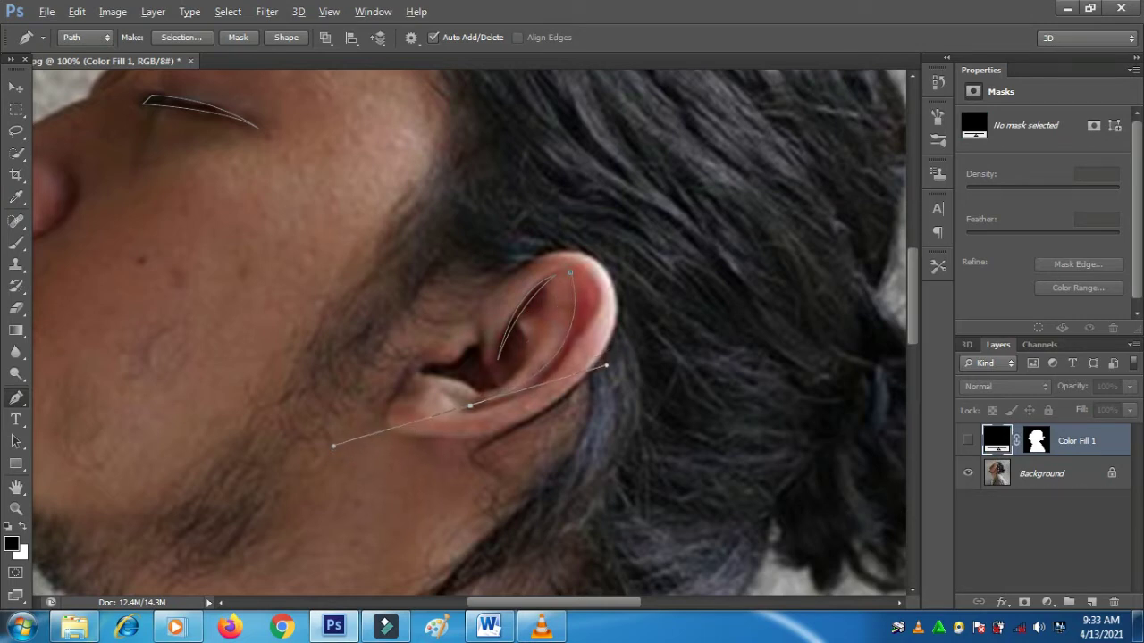
alt+click(470, 407)
drag(570, 273, 631, 354)
key(ctrl+z)
alt+click(470, 406)
click(481, 406)
drag(570, 272, 606, 367)
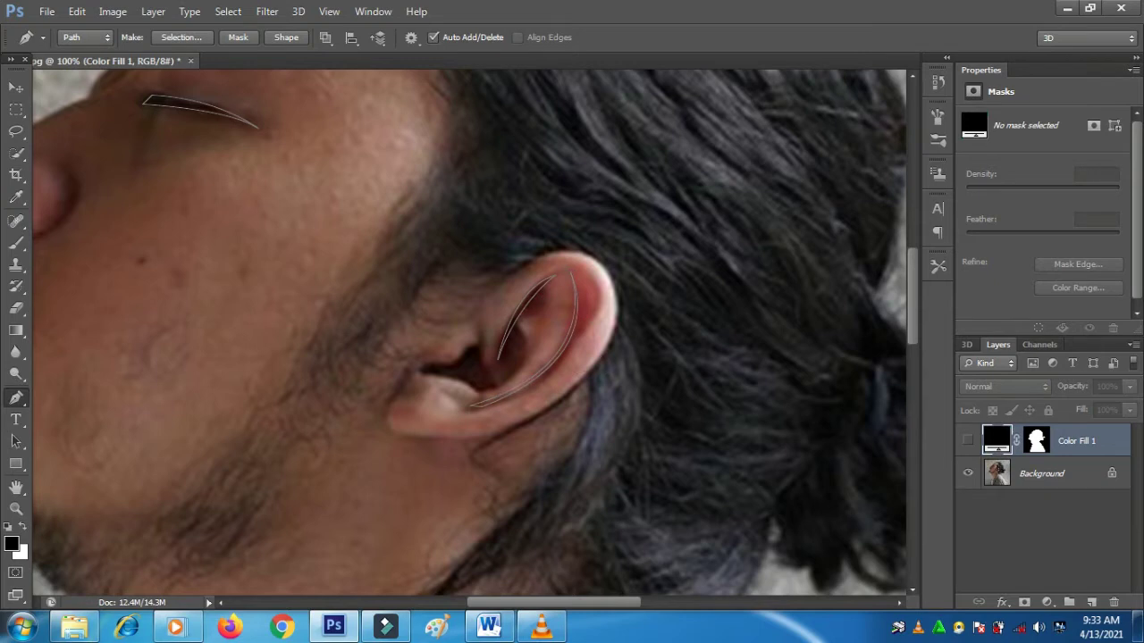
- Trace a small curved triangular pen path at the ear canal opening
drag(476, 344, 481, 347)
drag(494, 380, 502, 377)
mouse_move(451, 365)
mouse_down()
mouse_move(428, 374)
mouse_move(457, 355)
mouse_up()
key(Return)
key(alt)
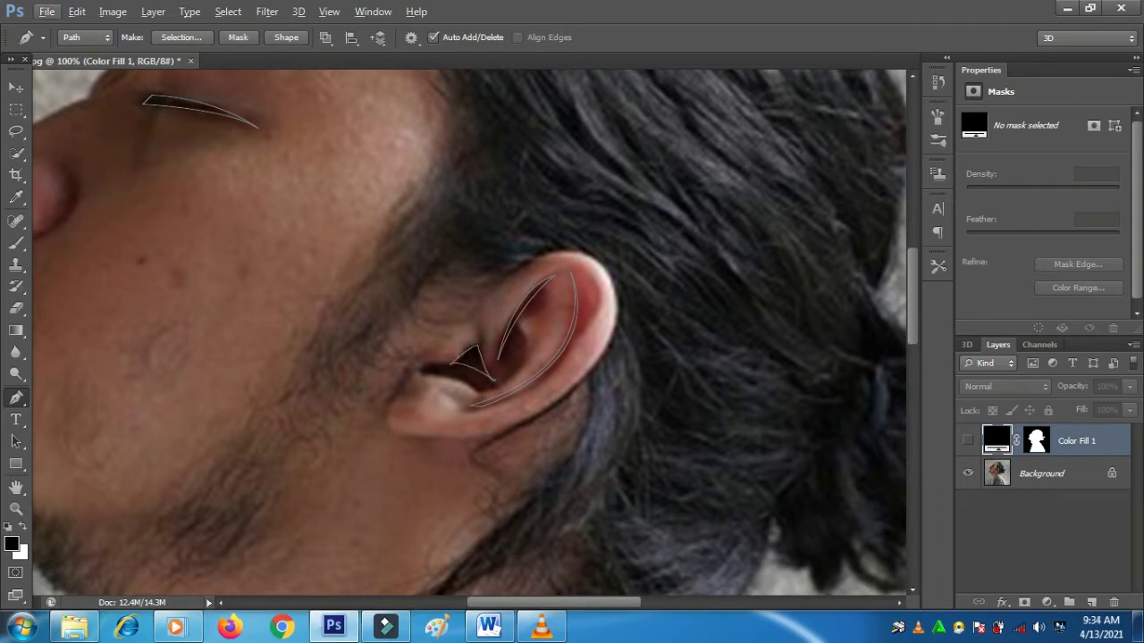
- Trace a closed crescent-shaped pen path along the jacket's shoulder seam and down the sleeve, just past the image's lower edge
scroll(474, 331, down, 10)
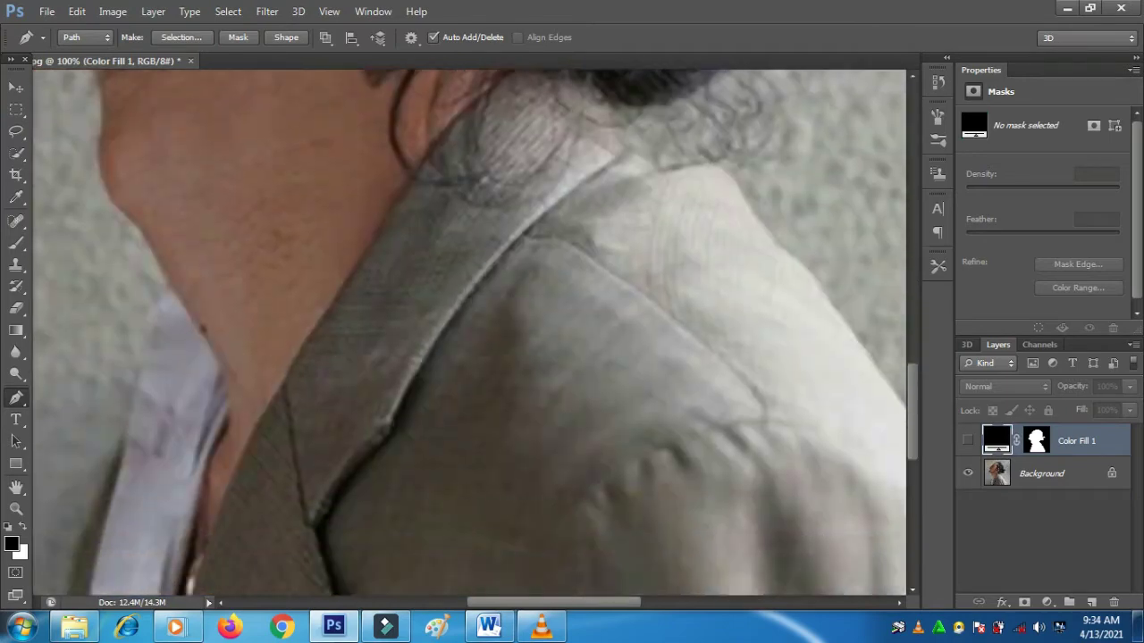
key(space)
key(z)
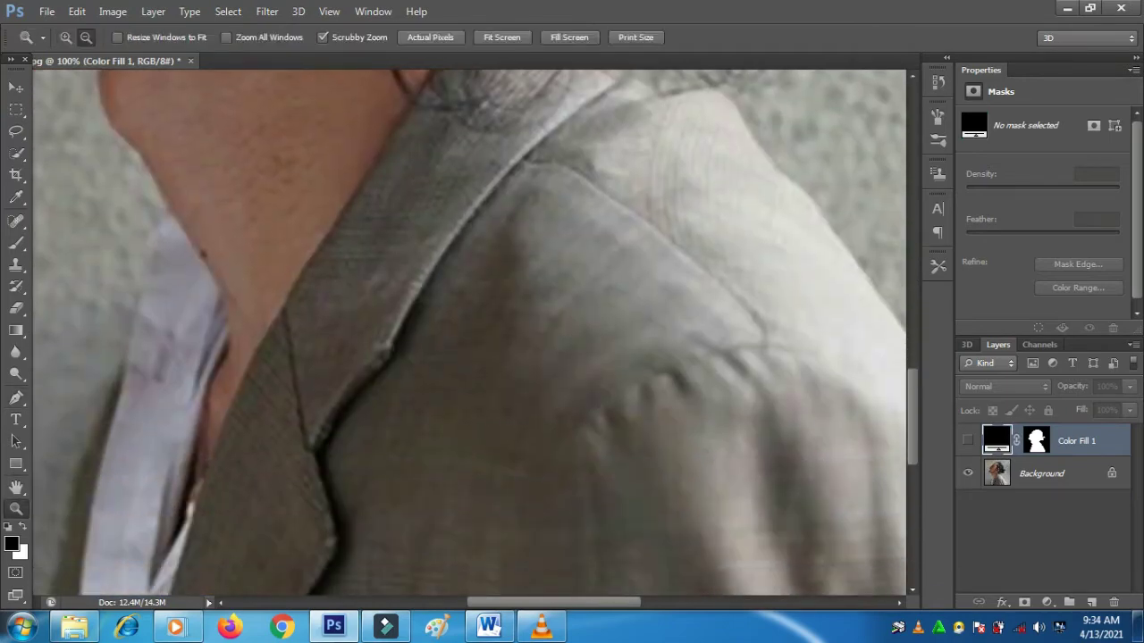
key(ctrl+minus)
key(ctrl+minus)
key(ctrl+minus)
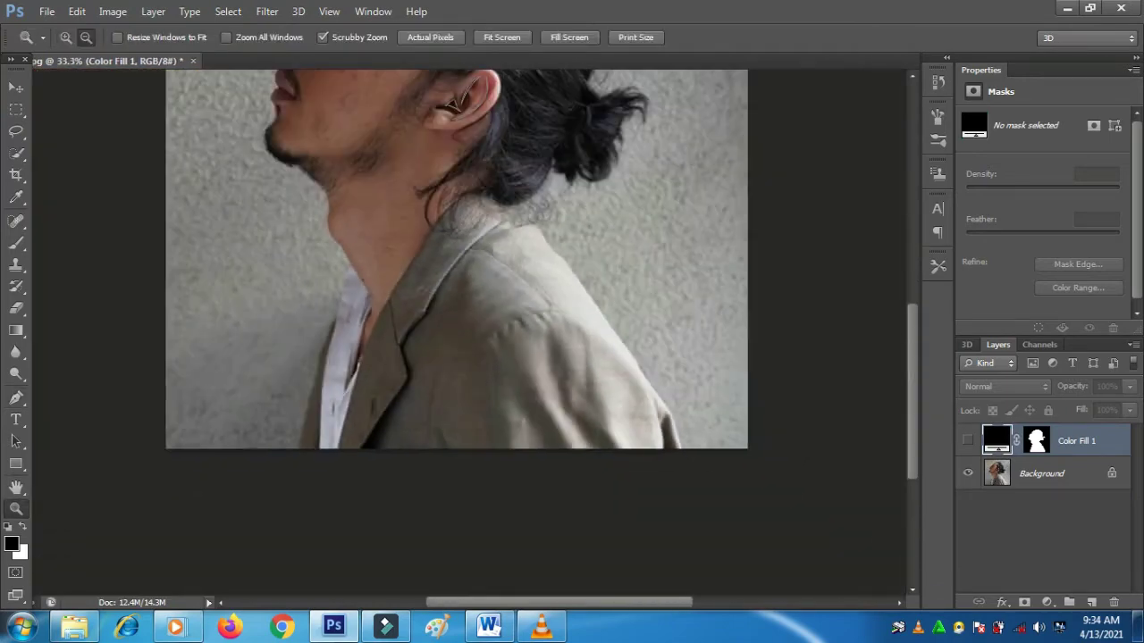
key(p)
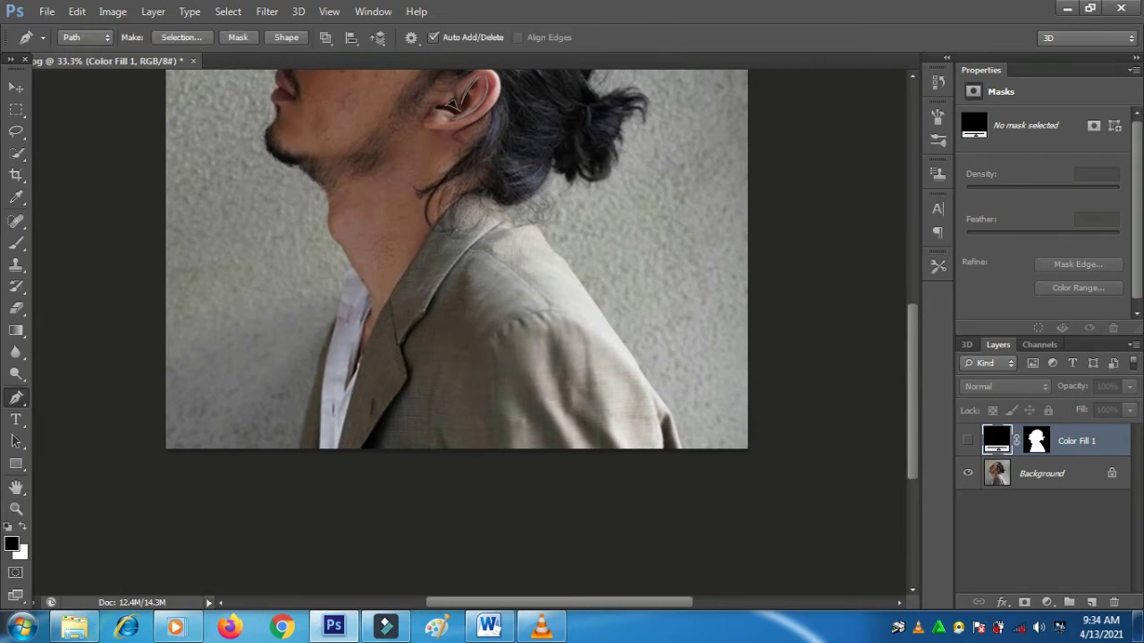
drag(639, 455, 692, 566)
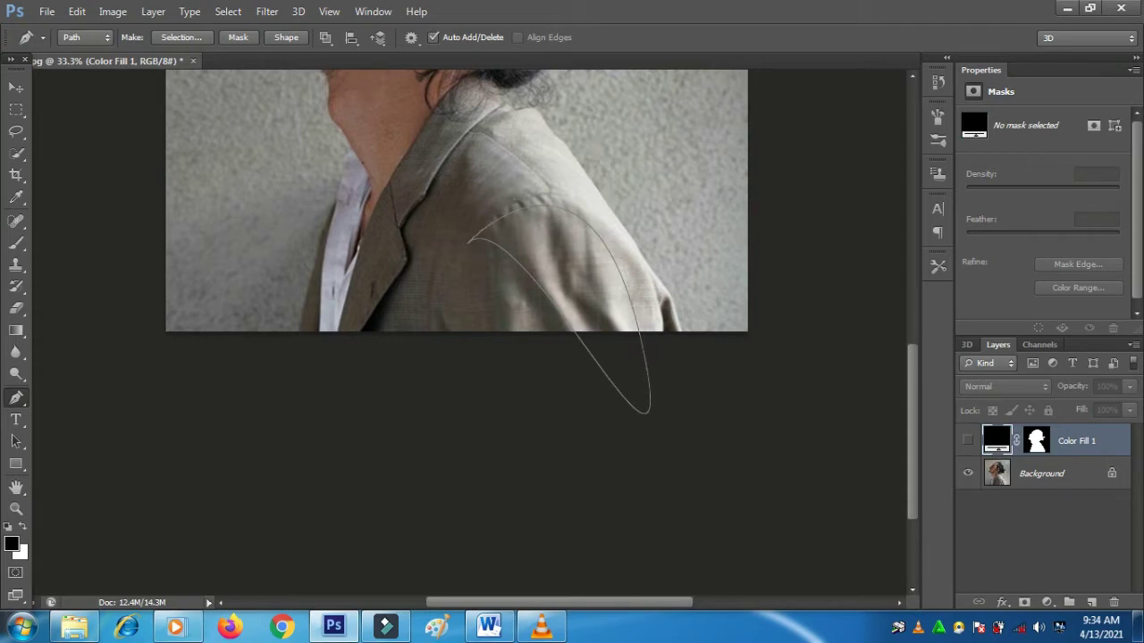
alt+click(641, 339)
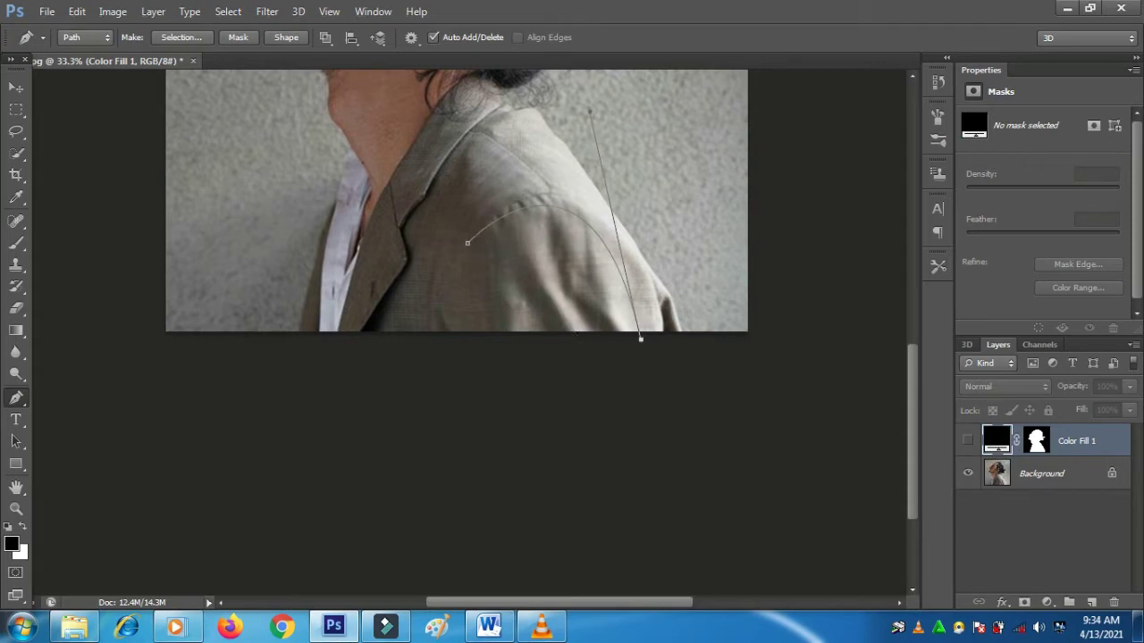
drag(468, 242, 603, 148)
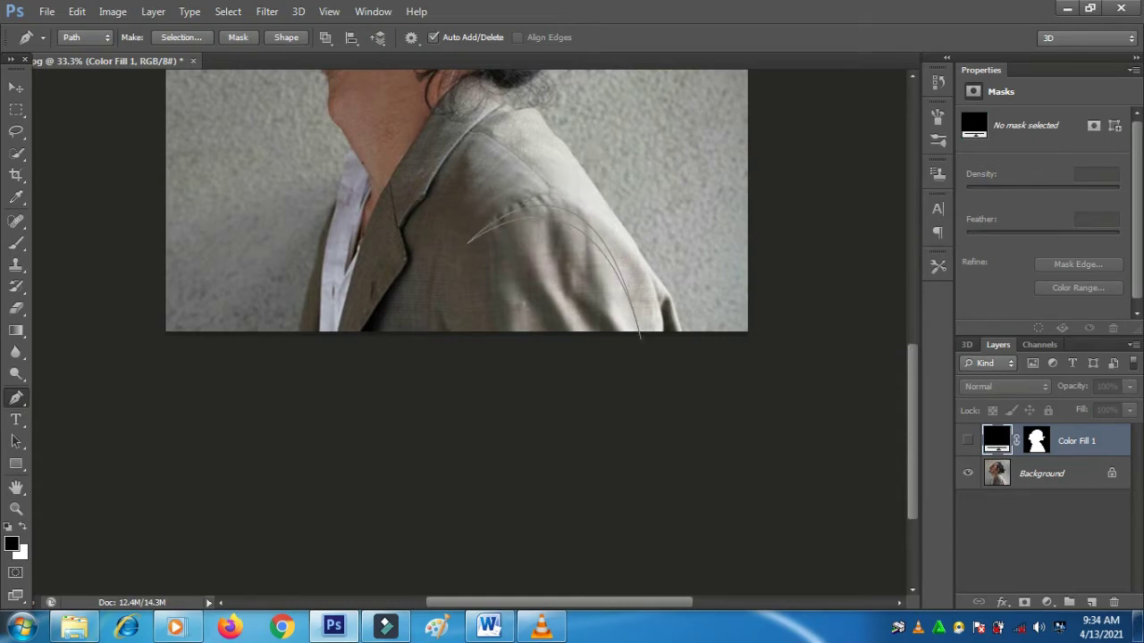
- Trace a closed, forked pen path along the neck opening, following the jacket collar edge and the shirt edge
scroll(454, 116, up, 3)
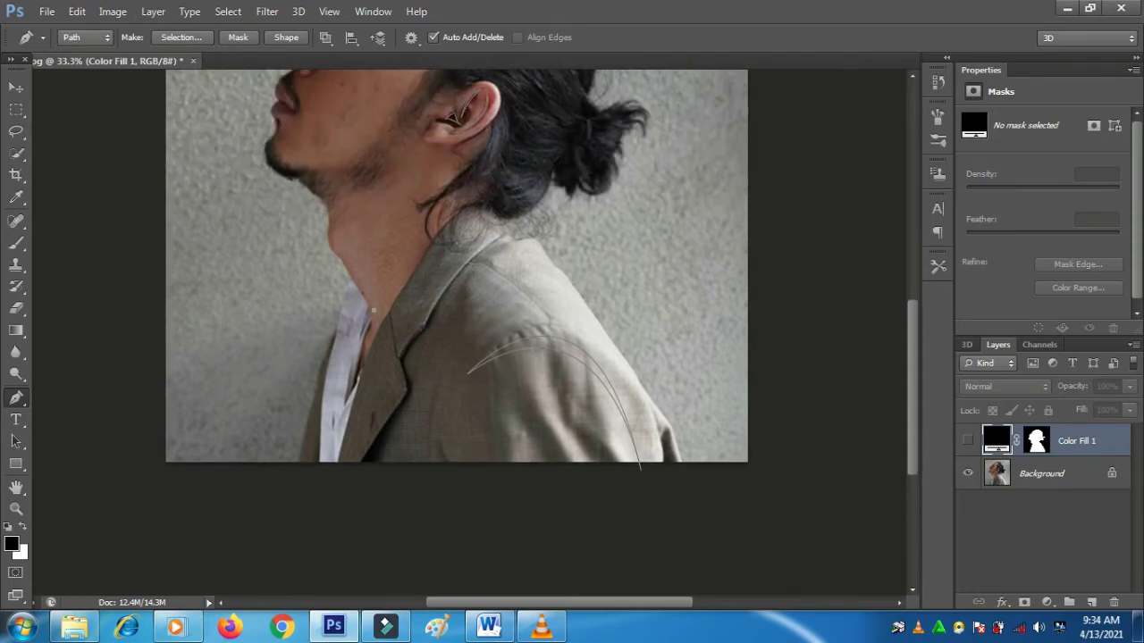
drag(354, 382, 352, 389)
drag(427, 254, 453, 239)
alt+click(427, 253)
drag(341, 430, 331, 483)
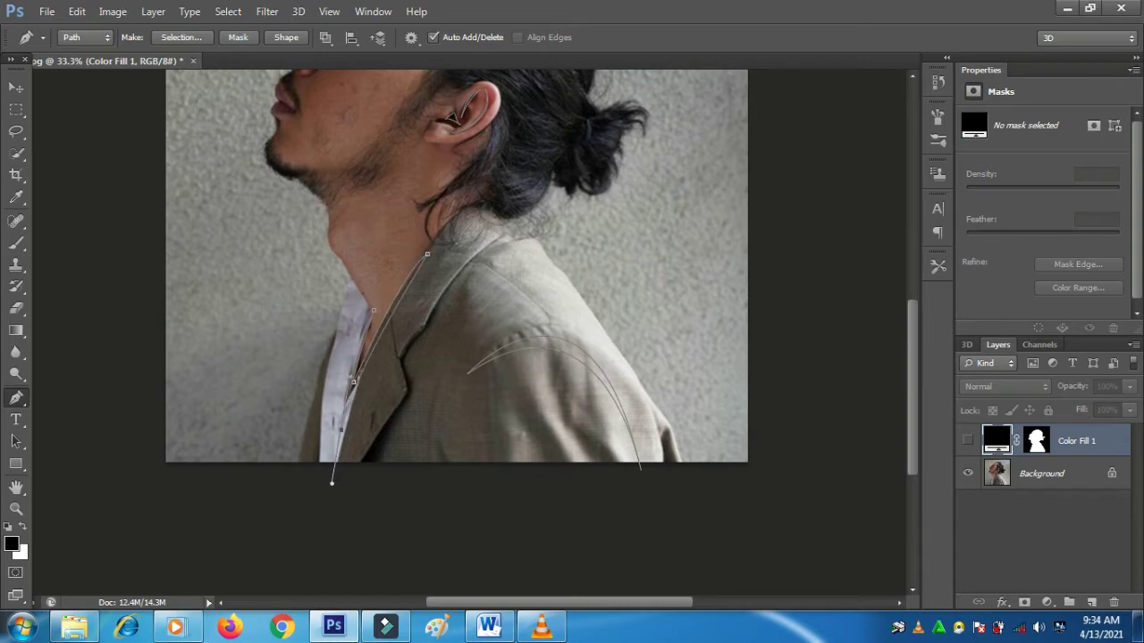
alt+click(341, 430)
drag(373, 310, 379, 303)
key(Escape)
- Make a selection from the detail paths and fill it with a near-white (#fdfbfb) solid color fill layer
right_click(574, 194)
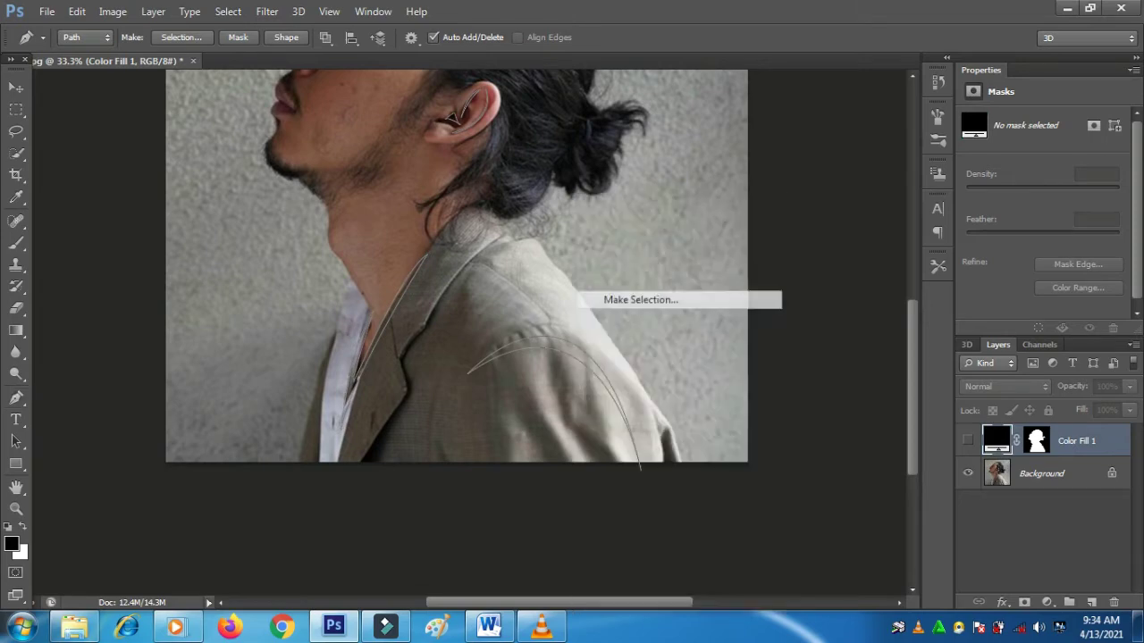
click(625, 299)
key(Return)
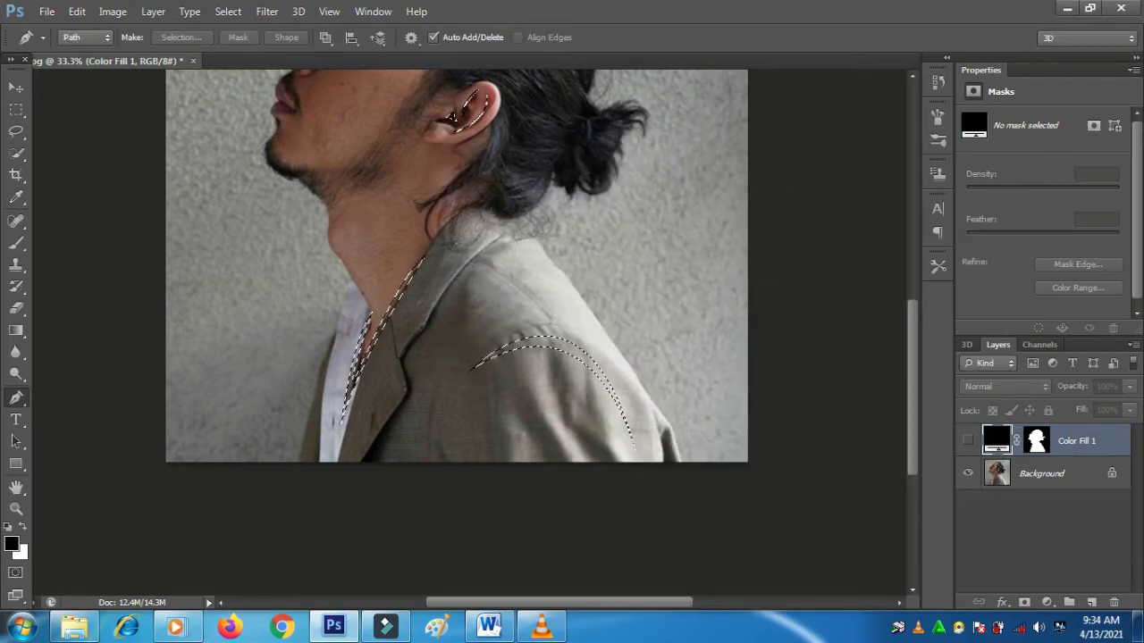
click(1046, 603)
click(983, 231)
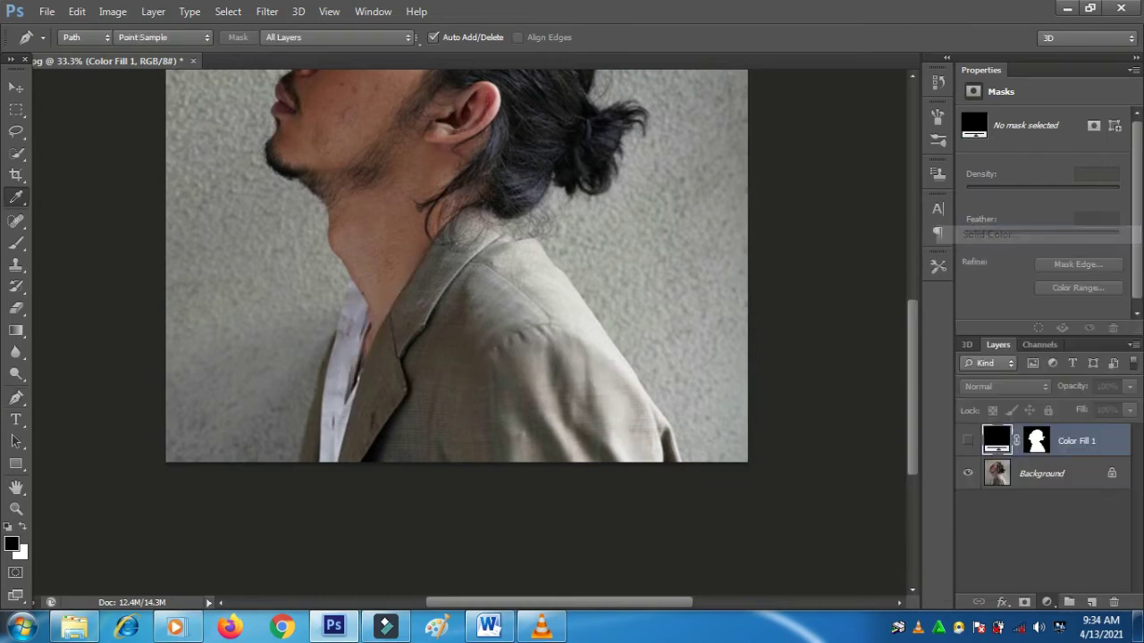
click(349, 153)
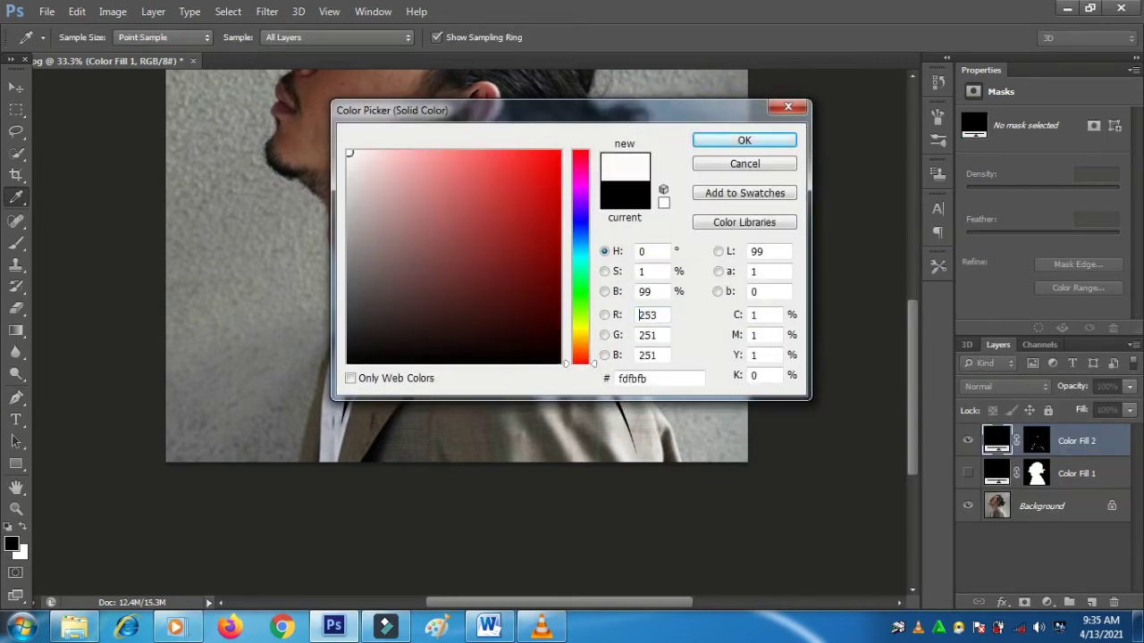
click(744, 140)
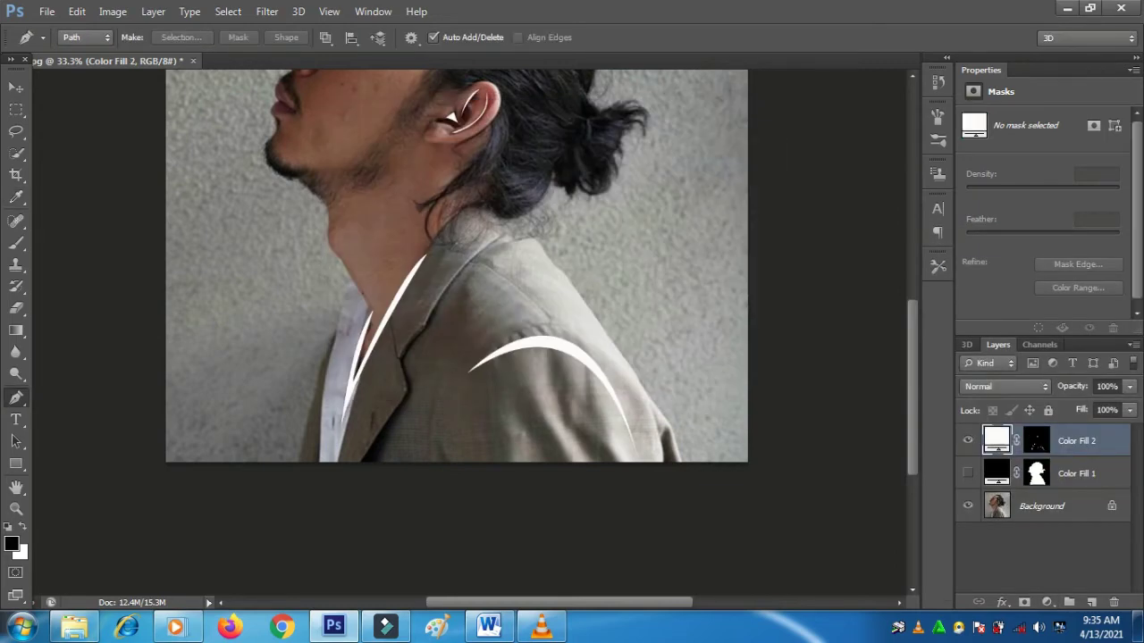
- Show the black silhouette fill layer and hide the Background photo layer
click(968, 474)
click(16, 508)
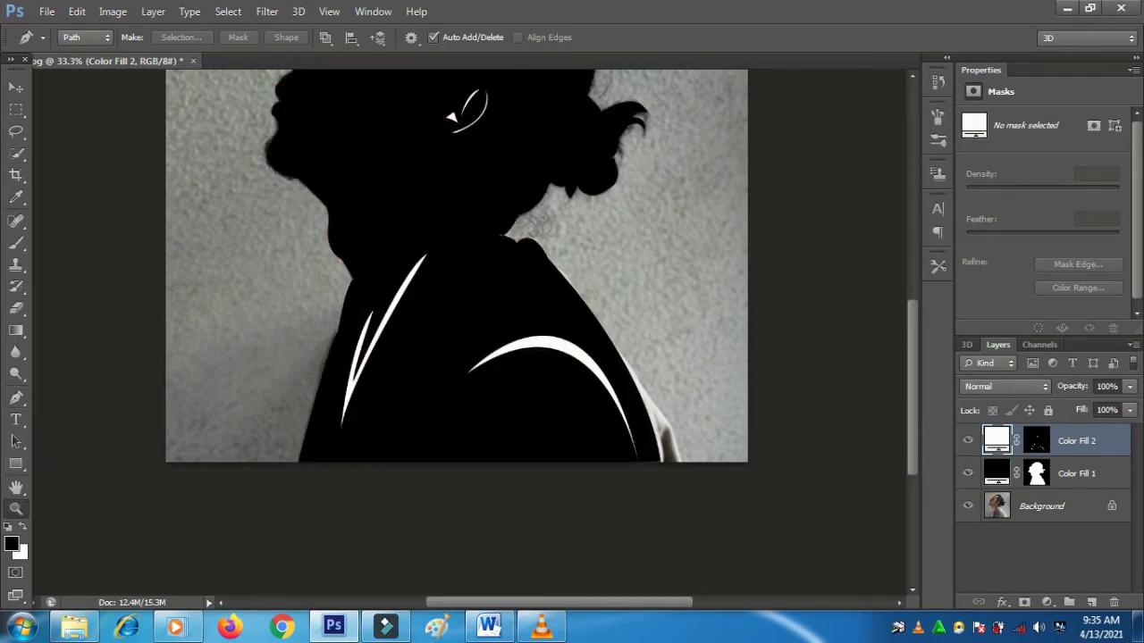
click(456, 286)
click(455, 286)
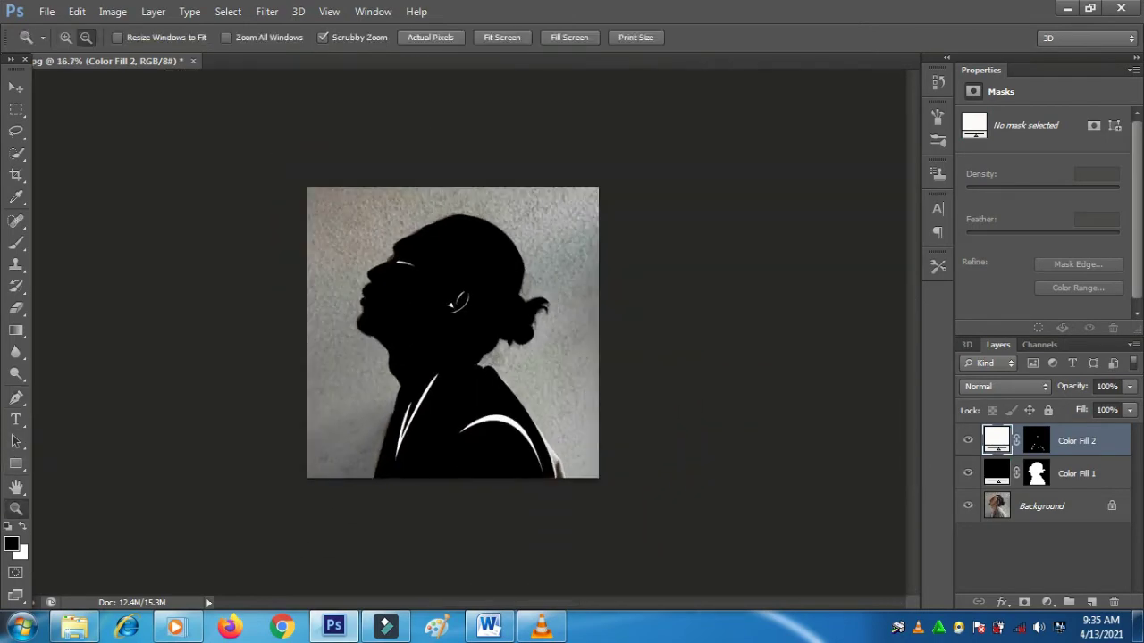
click(967, 506)
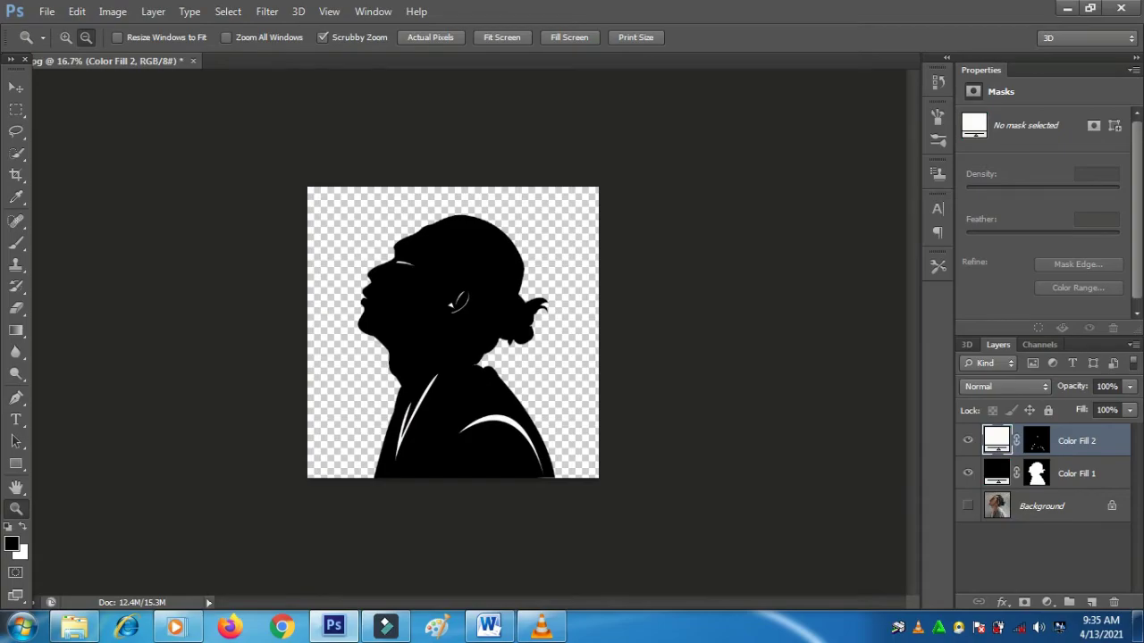
click(540, 626)
- Widen the canvas on both sides to a landscape format with the Crop tool, placing the extra empty space in front of the silhouette's face
key(c)
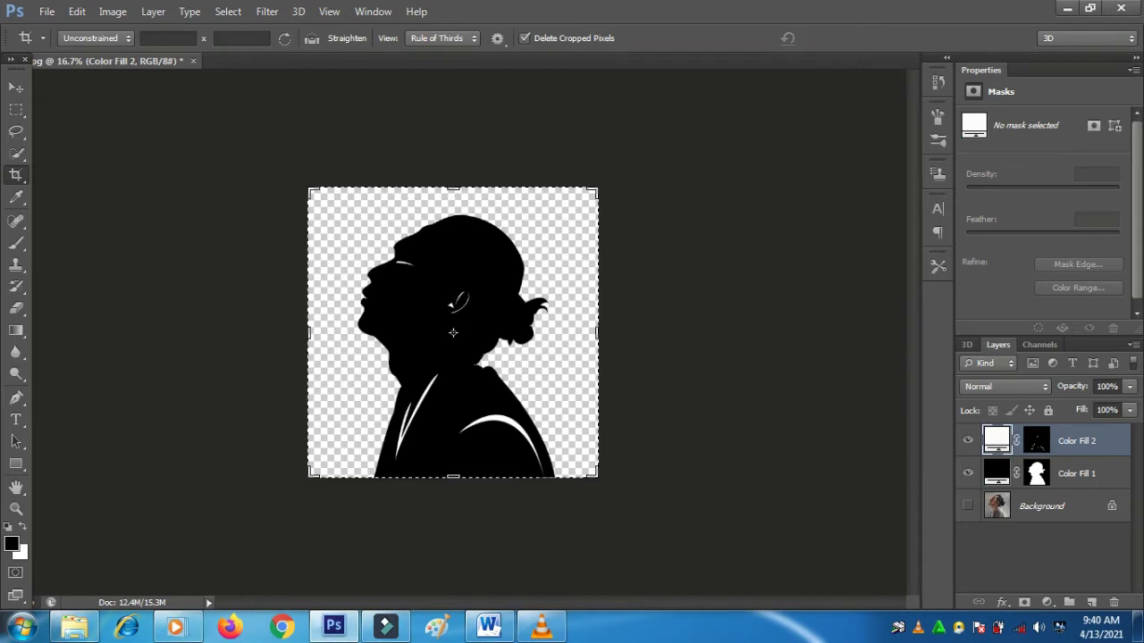
drag(309, 332, 200, 332)
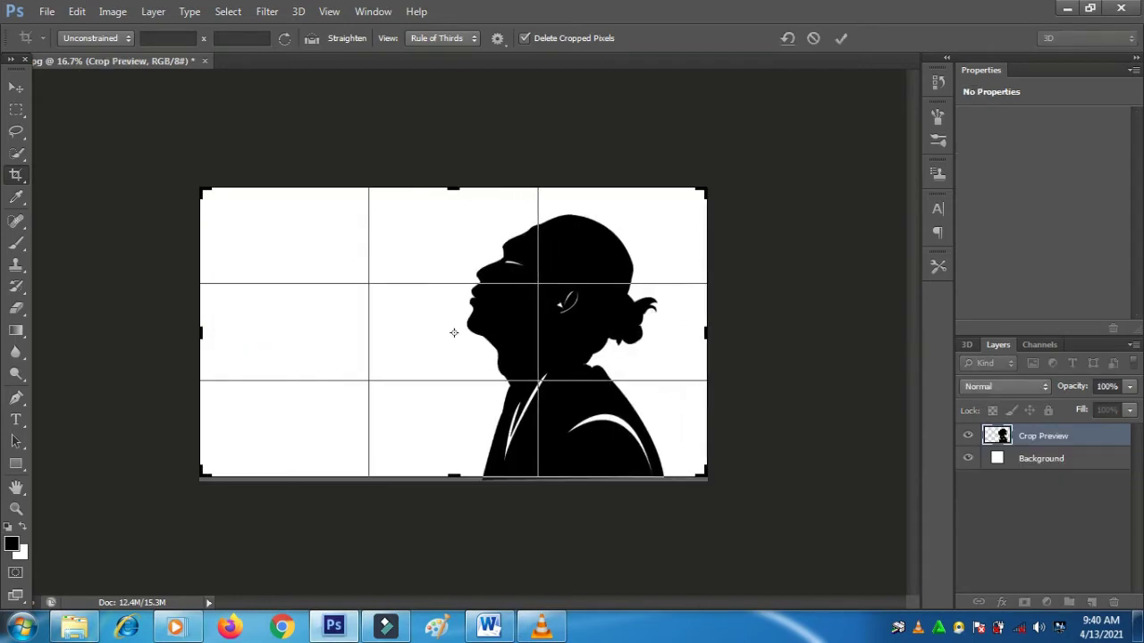
drag(707, 332, 719, 333)
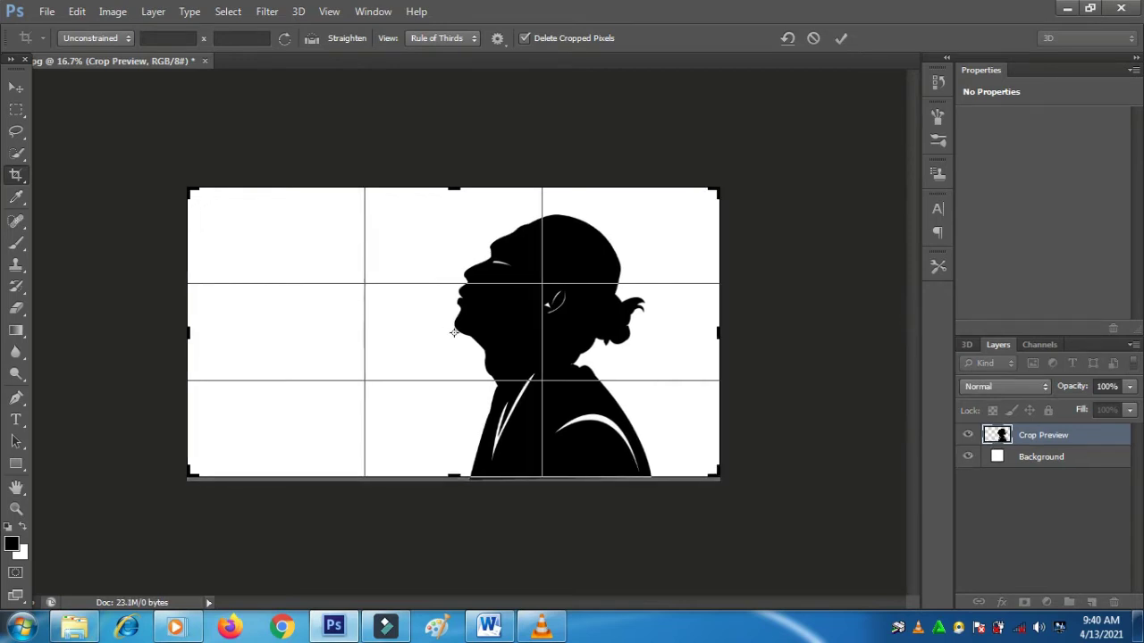
drag(719, 332, 707, 332)
key(Return)
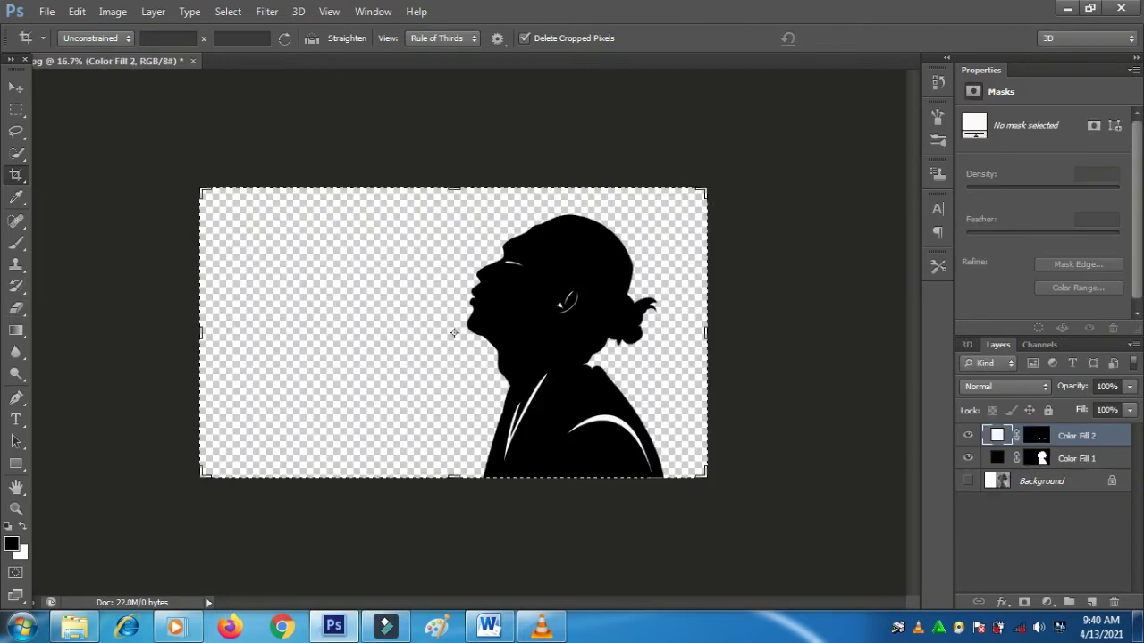
- Add a near-white (#fbf7f7) solid color fill layer and place it beneath the black silhouette fill layer as the background
click(1047, 602)
click(983, 235)
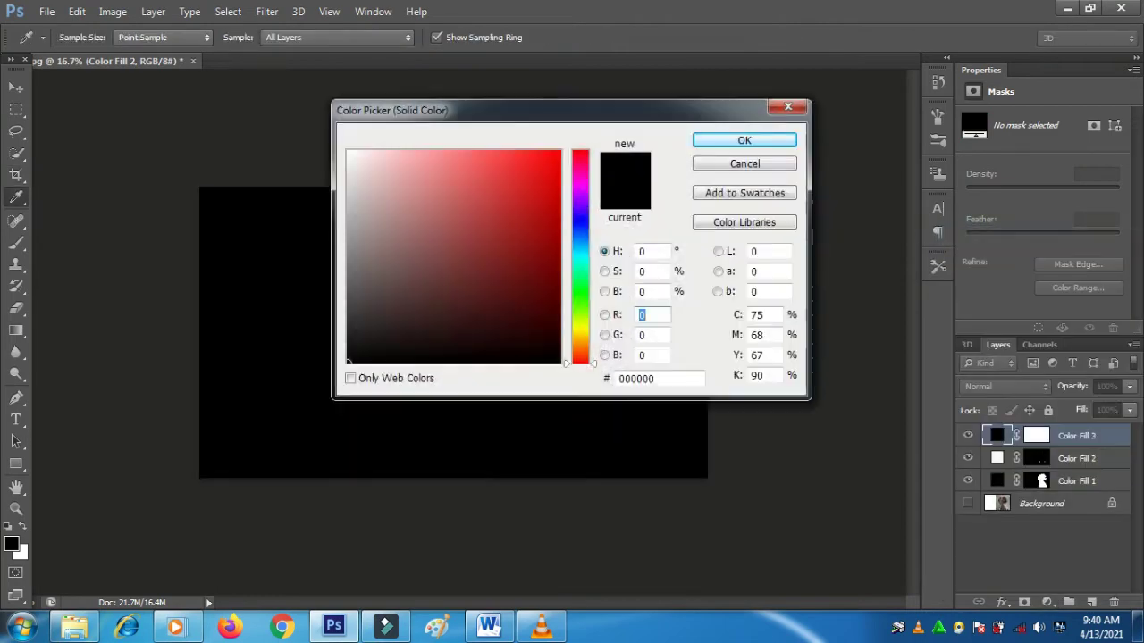
click(350, 154)
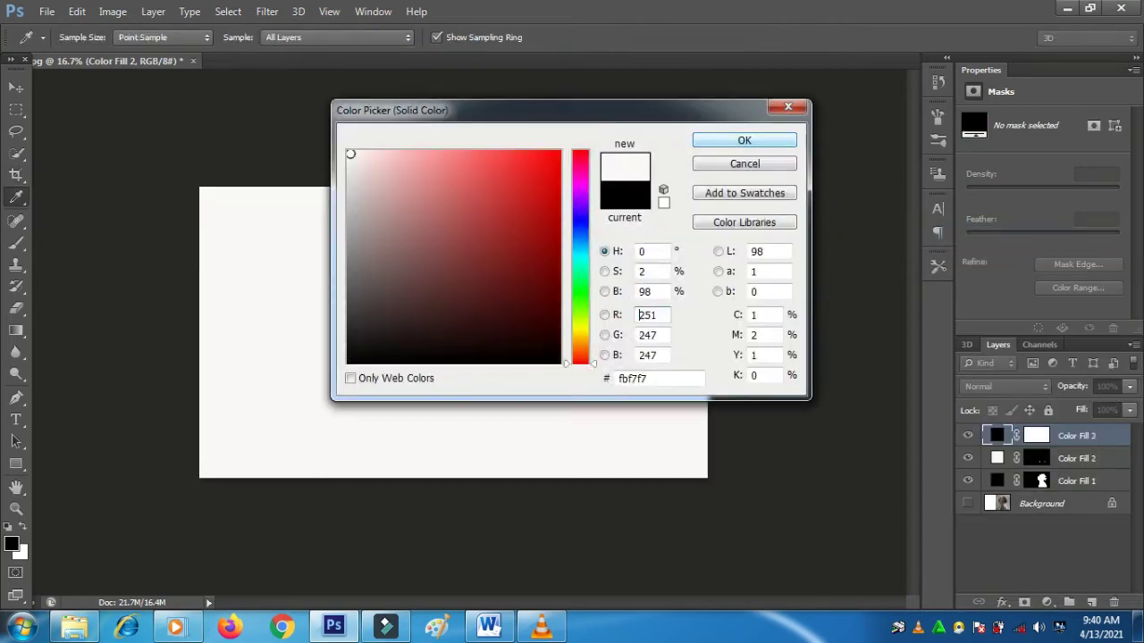
key(Return)
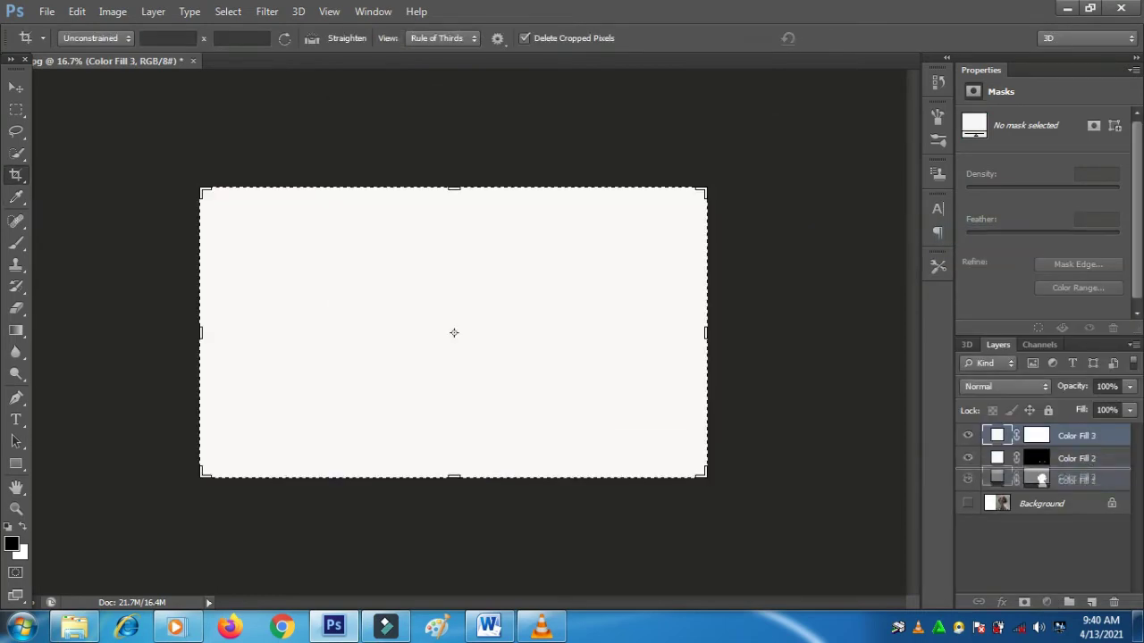
drag(1076, 477, 1076, 488)
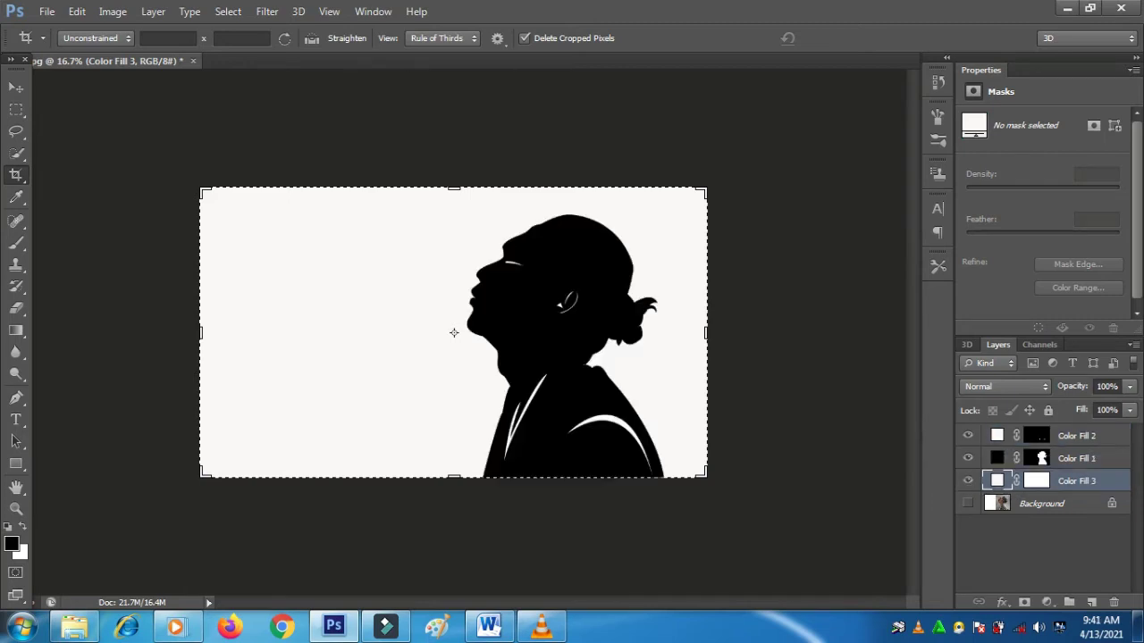
key(v)
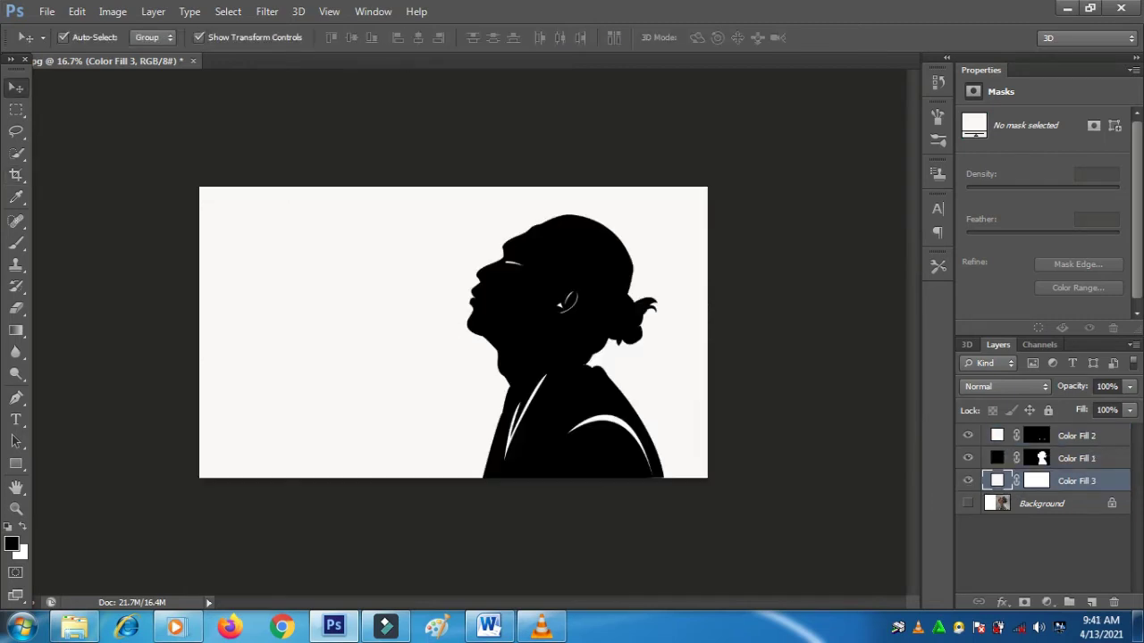
click(541, 628)
click(541, 627)
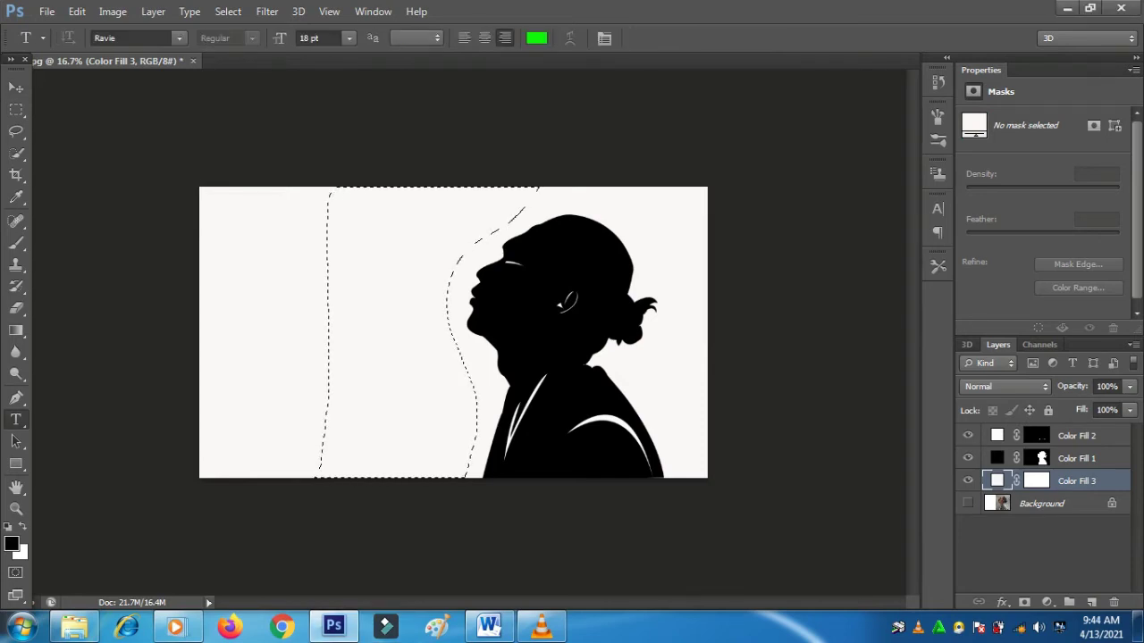
- Add the title text "to The Bone" near the canvas's upper-left corner and enlarge it to span the empty area above the lyrics space
click(227, 213)
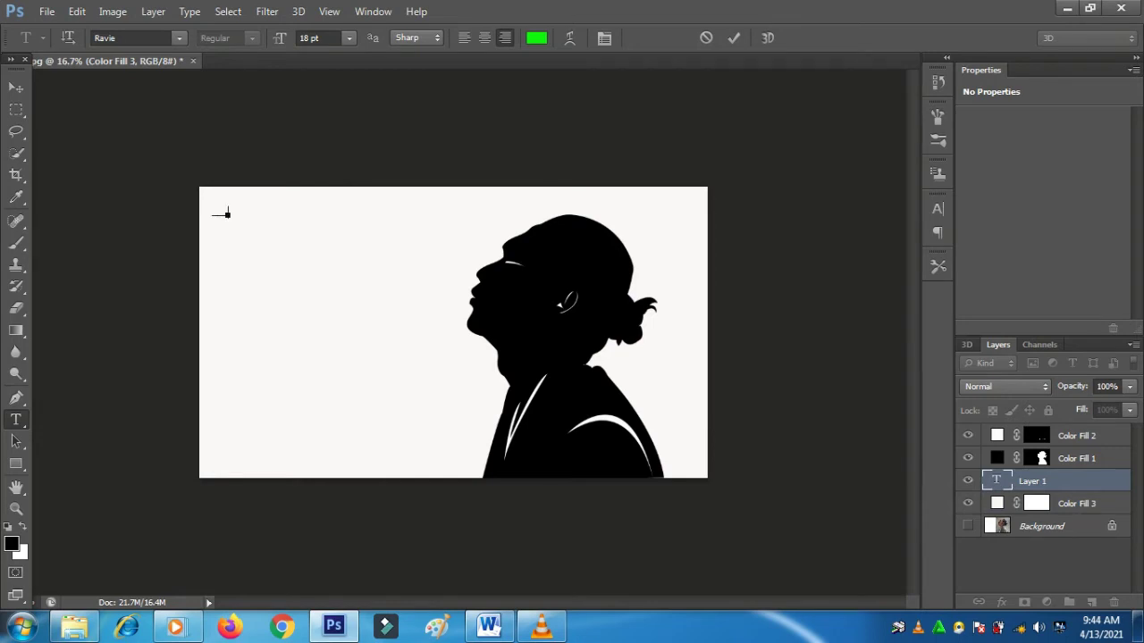
text(he Bone)
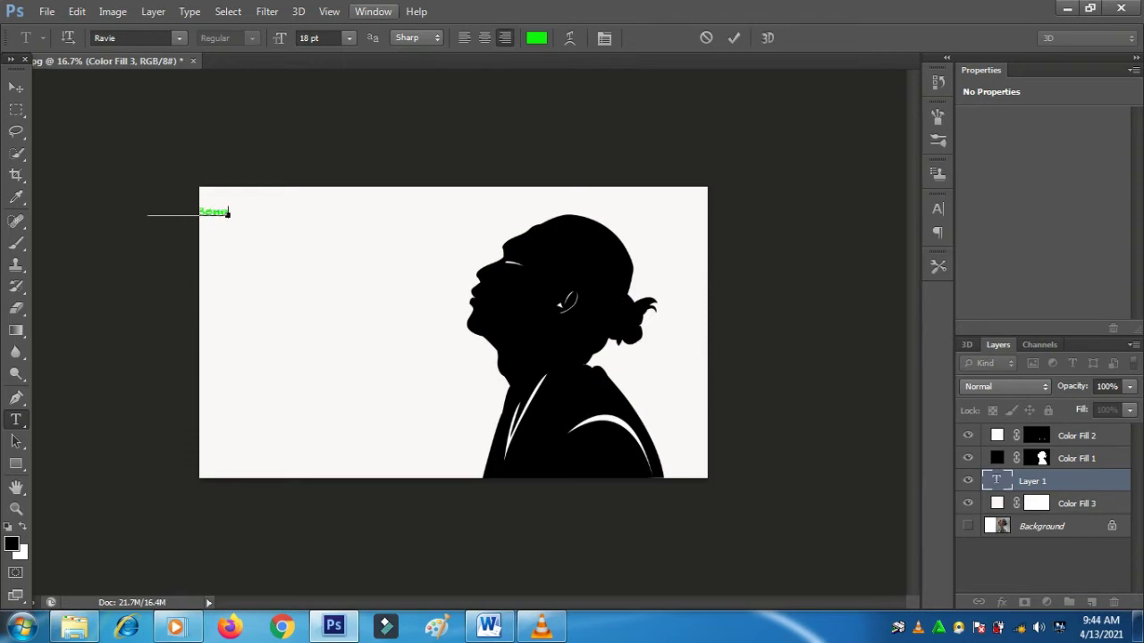
click(16, 87)
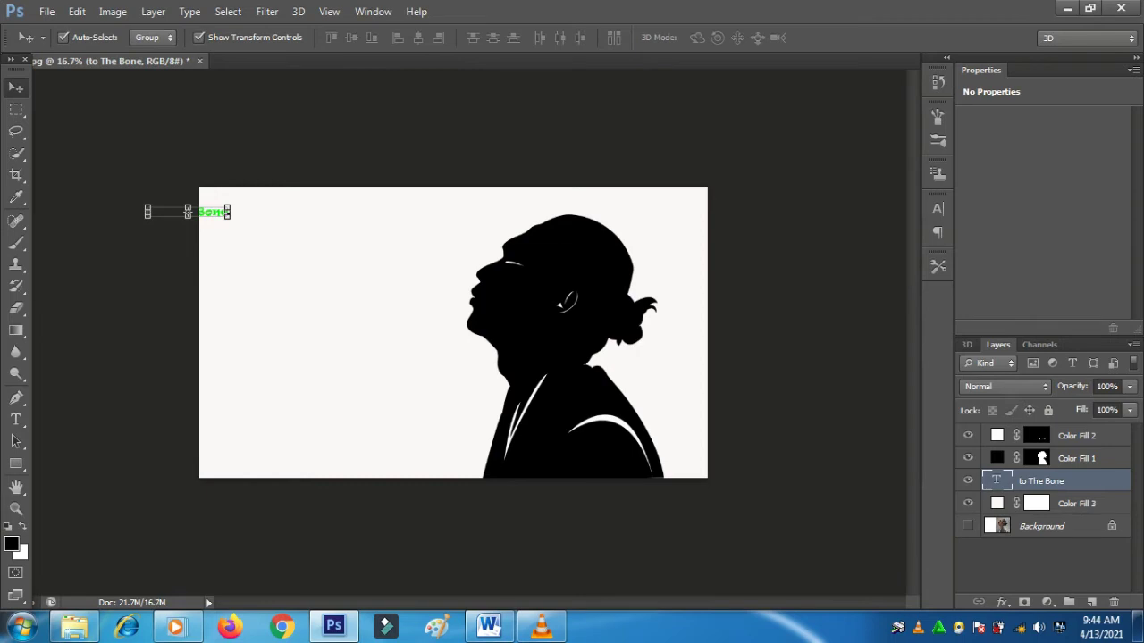
drag(214, 211, 281, 231)
key(ctrl+t)
key(Return)
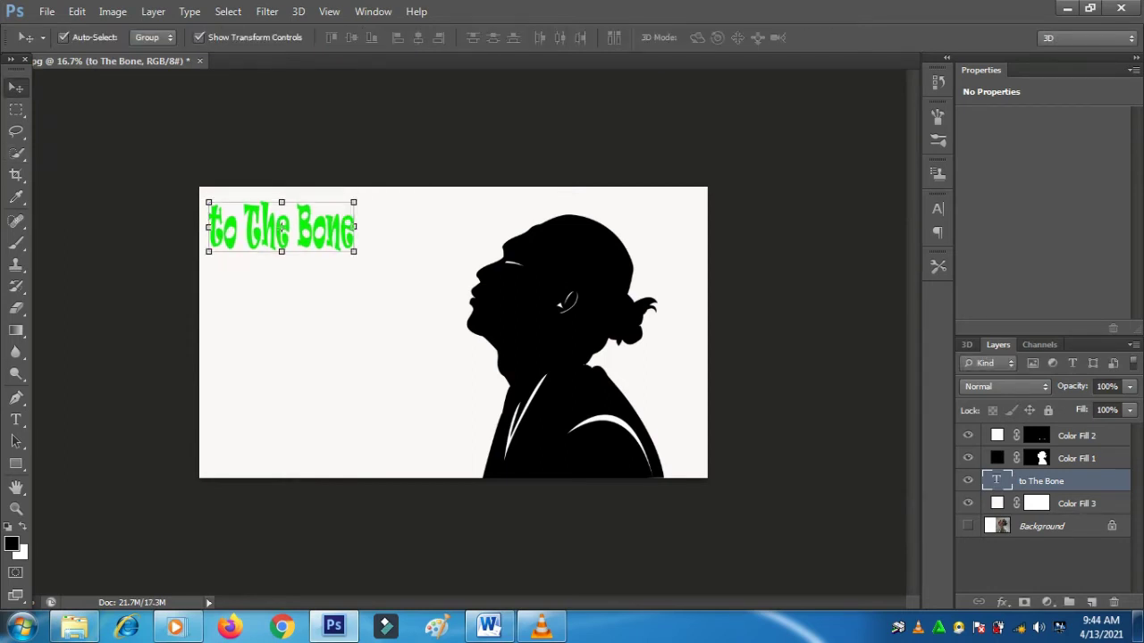
- Outline the title lettering on a new layer with a 15 px black stroke centered on the letter edges, and clear the selection
ctrl+click(996, 480)
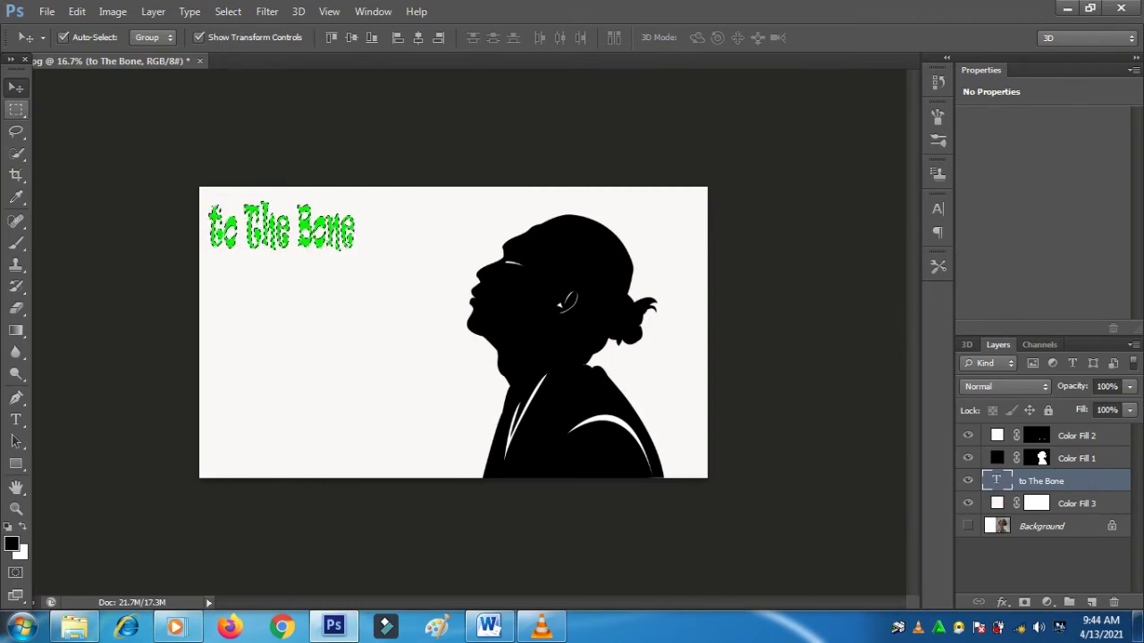
key(m)
right_click(350, 203)
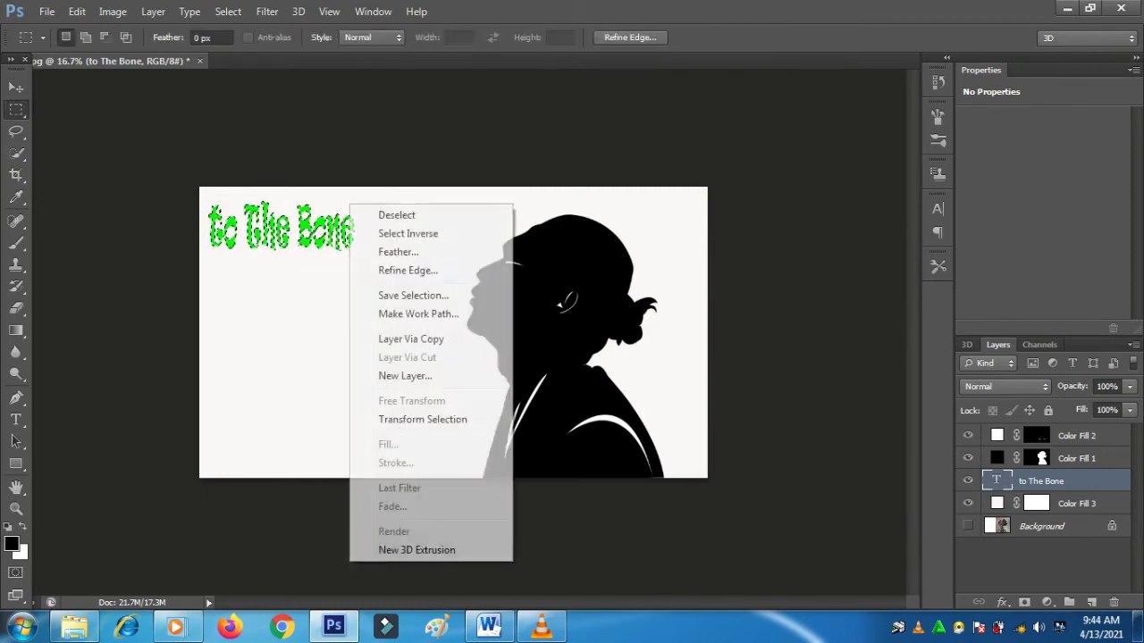
click(406, 375)
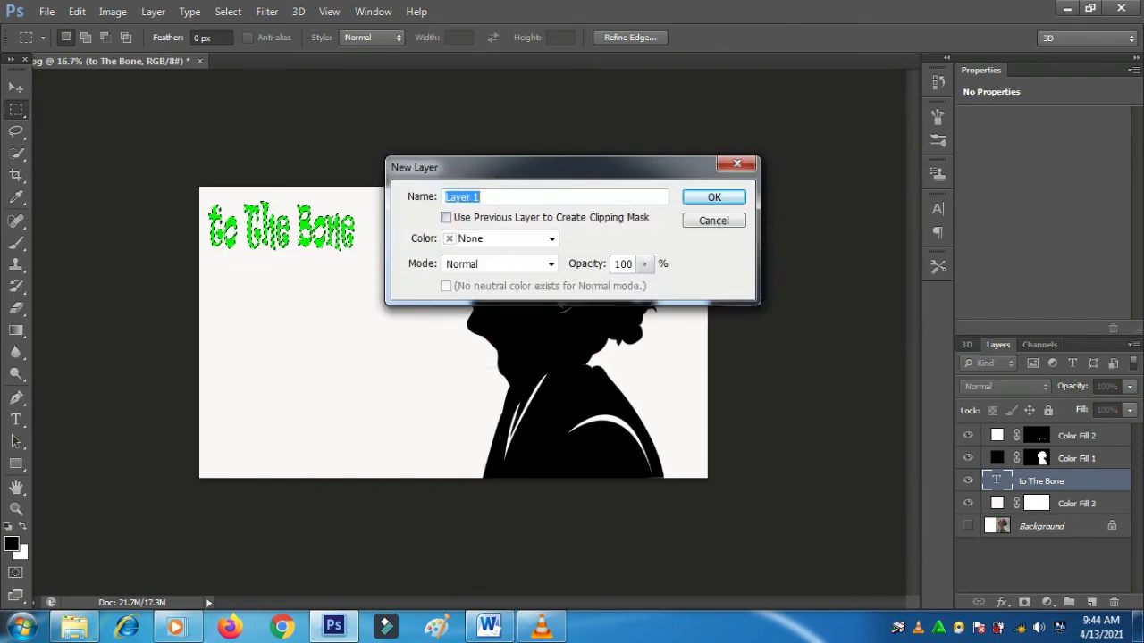
key(Return)
right_click(298, 200)
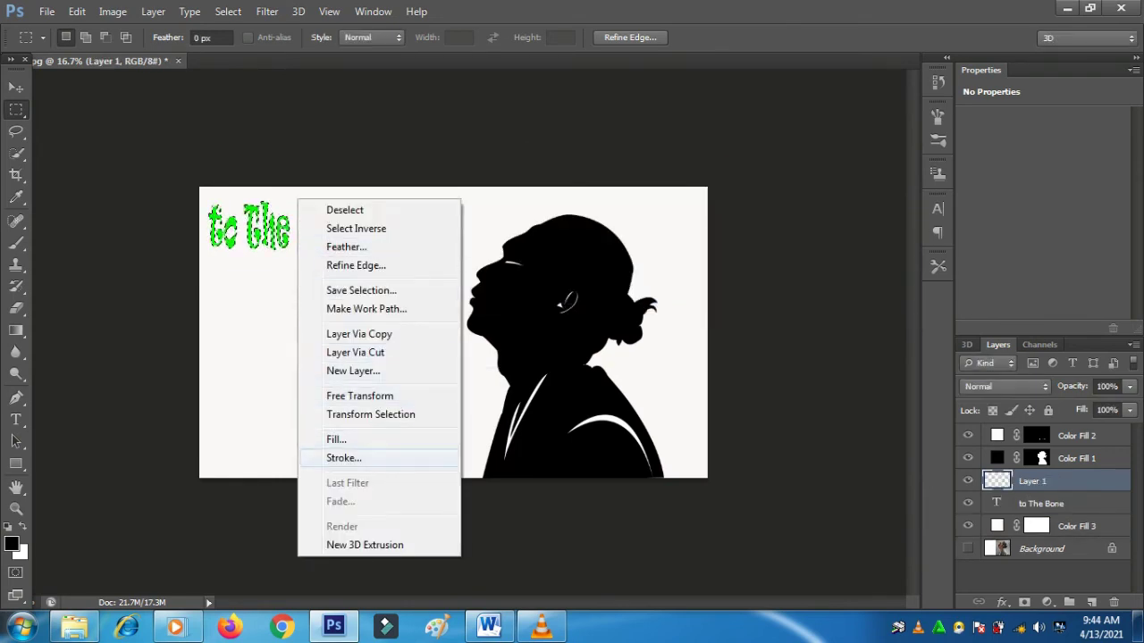
click(344, 457)
key(Return)
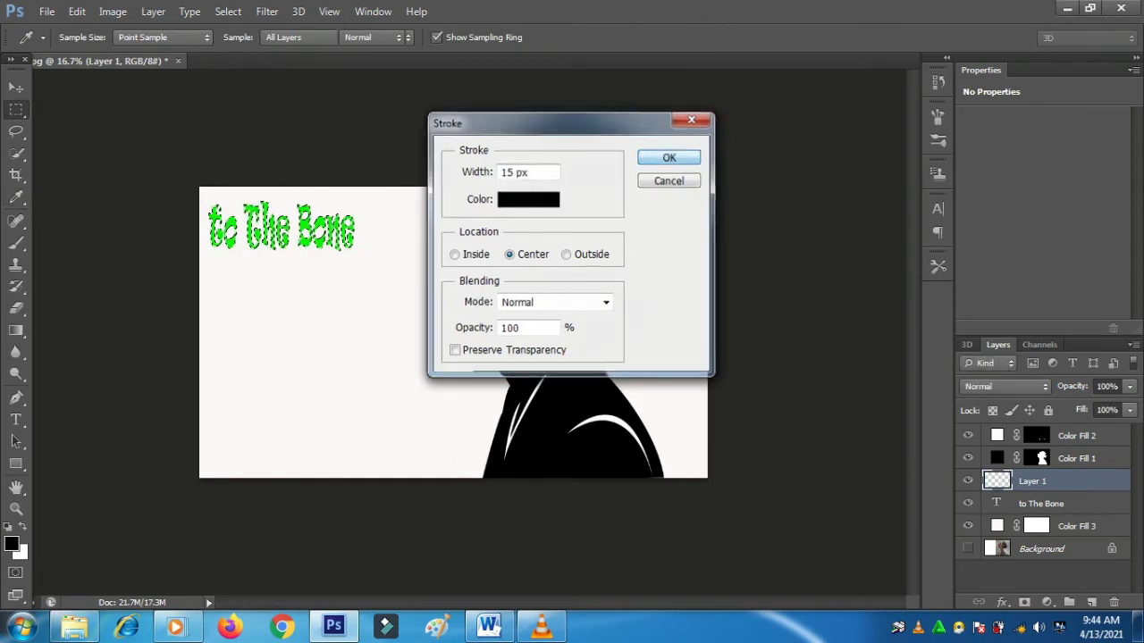
key(v)
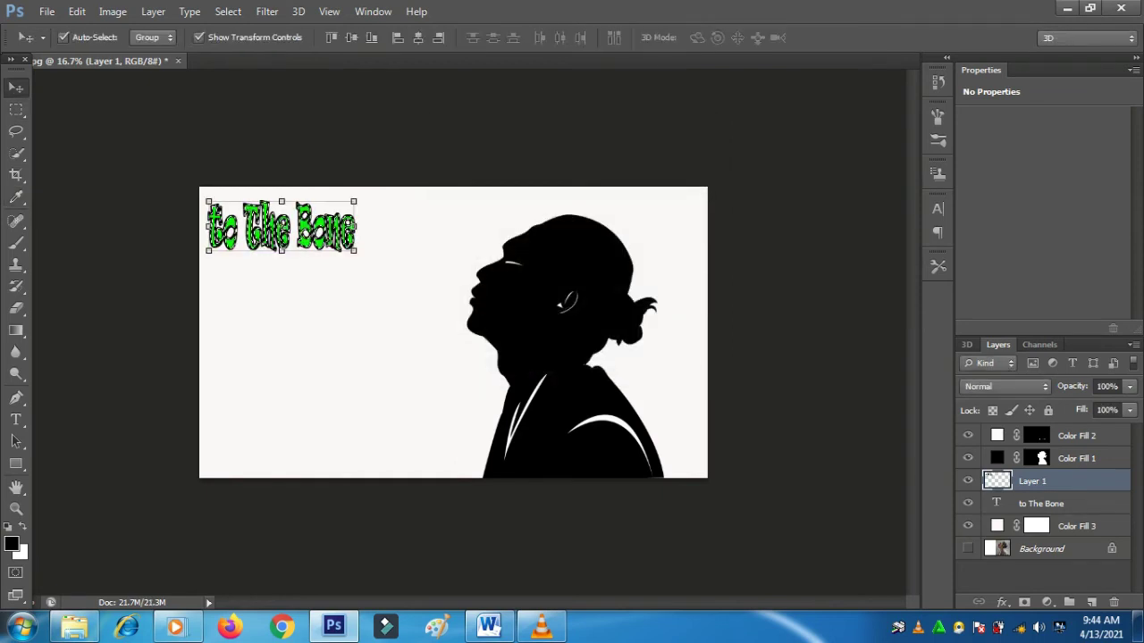
key(ctrl+d)
click(1076, 526)
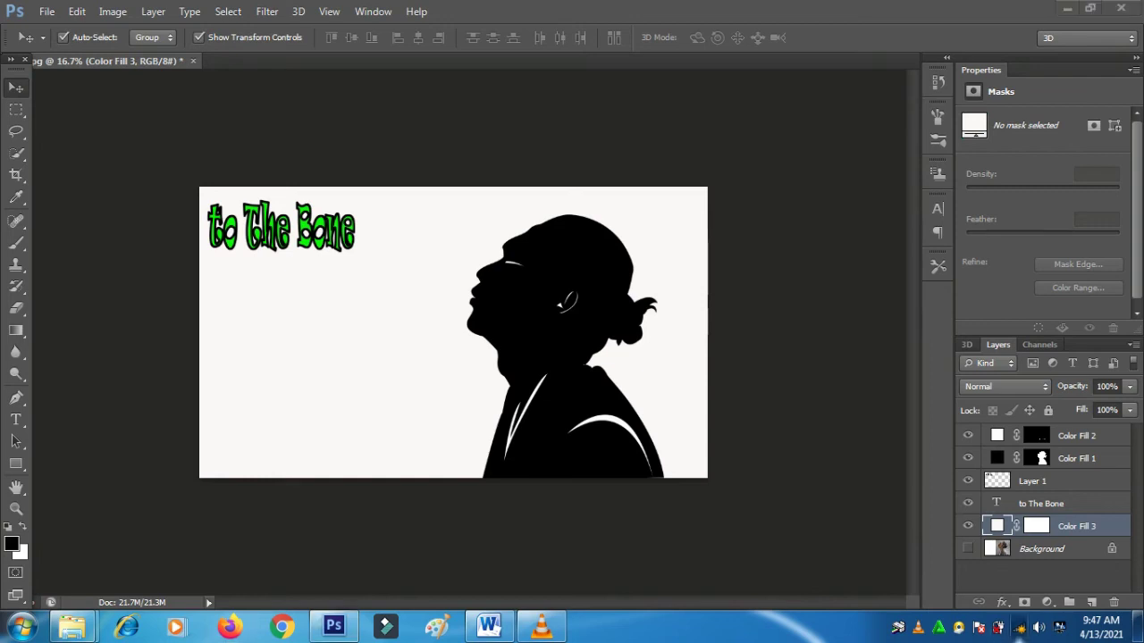
- Connect the computer to the ADVAN S40 LTE wireless network
click(1019, 627)
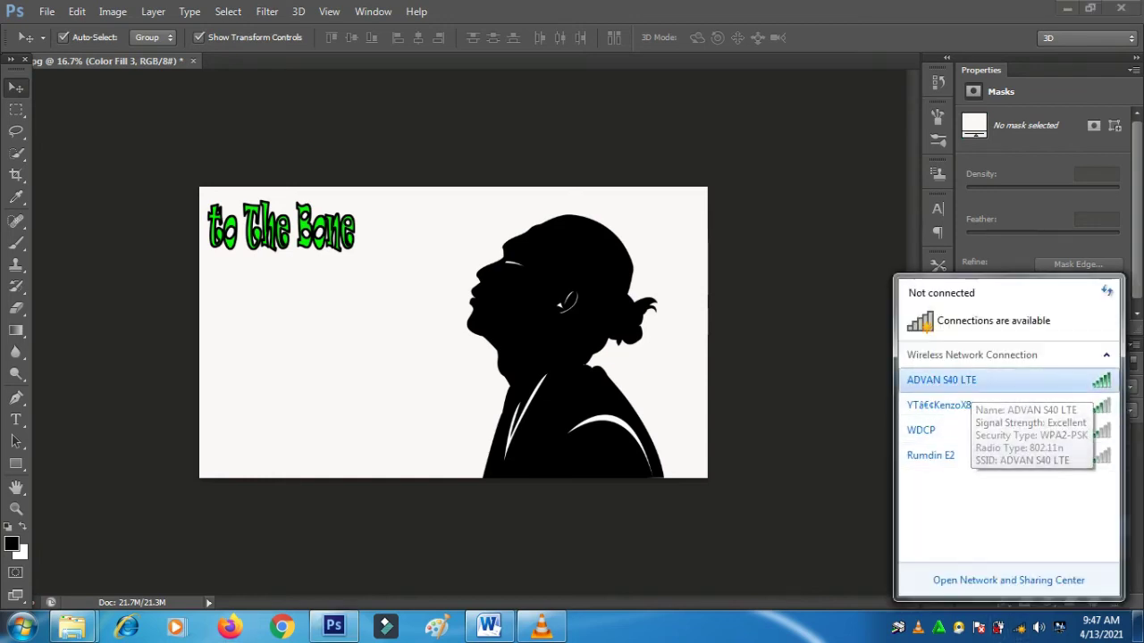
click(941, 380)
click(1080, 404)
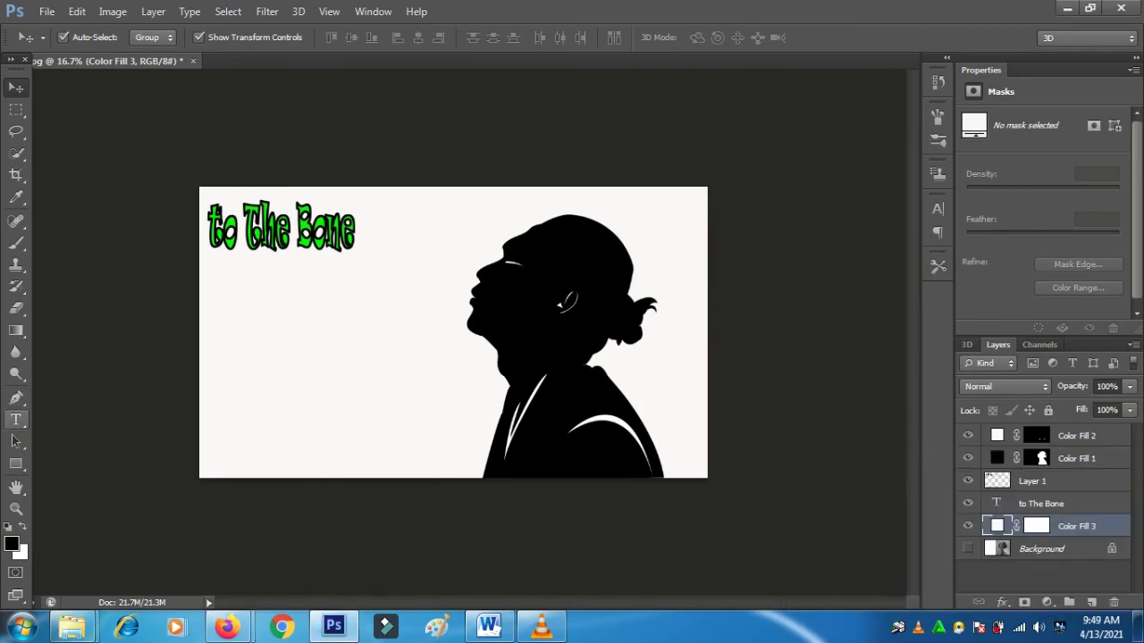
- Paste the lyrics starting "Maybe if you can see" as a new text layer and position them below the title, in front of the face
key(t)
click(223, 275)
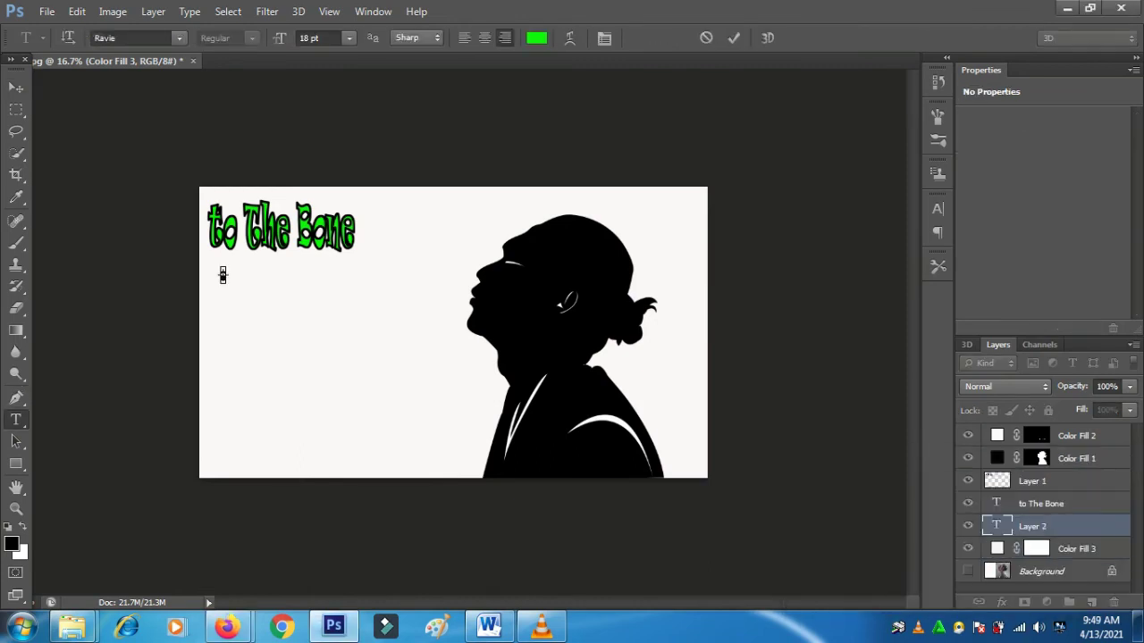
key(ctrl+v)
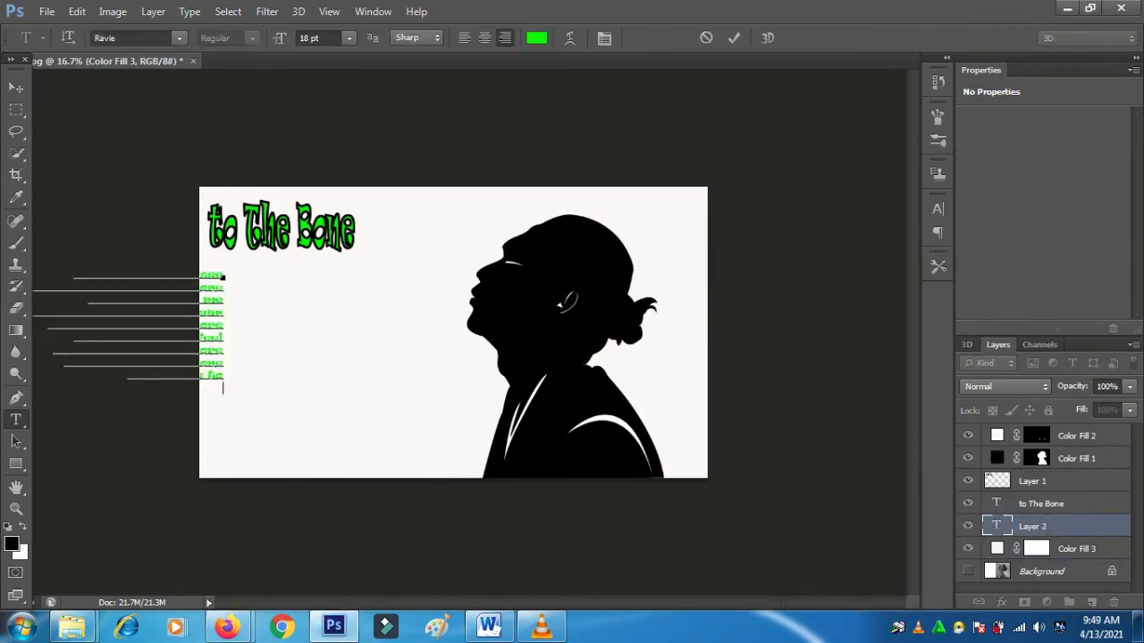
click(733, 37)
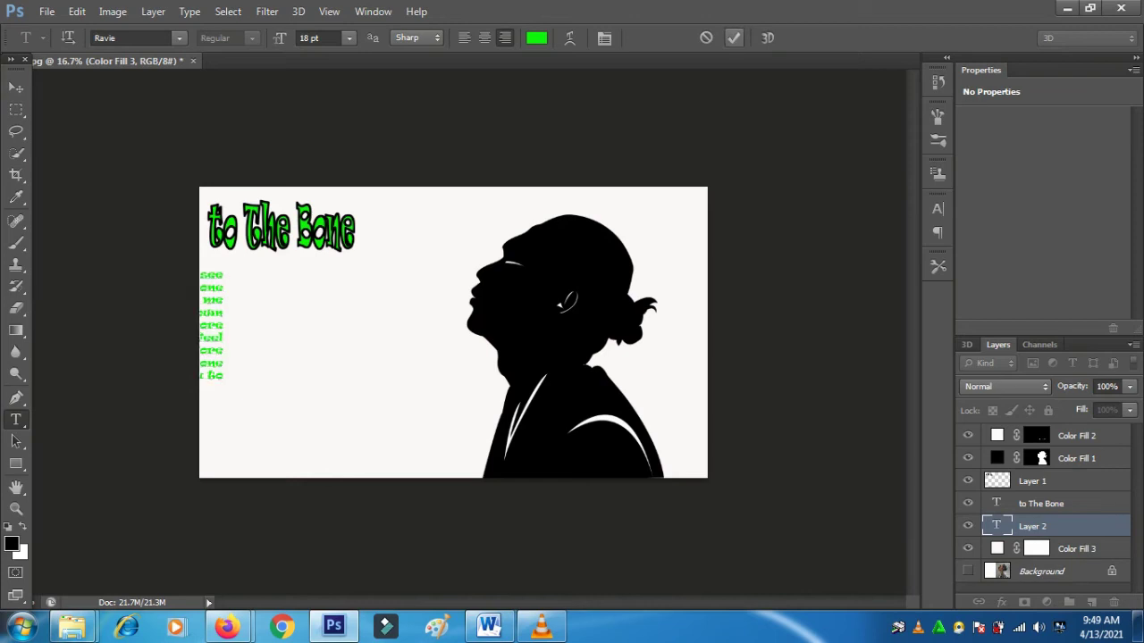
key(v)
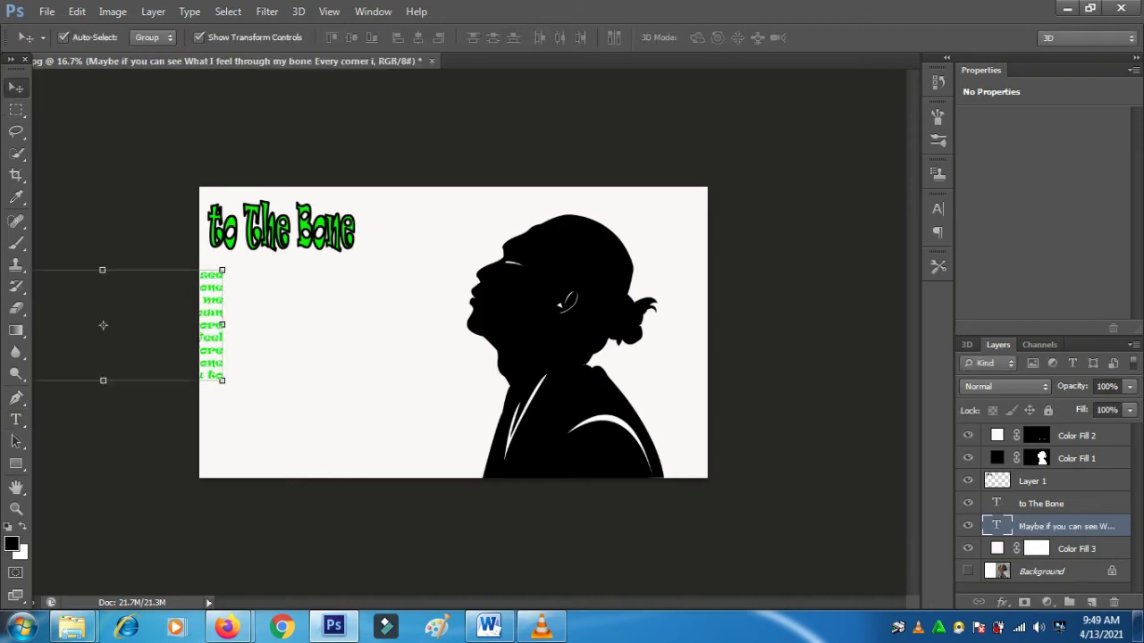
drag(220, 267, 460, 255)
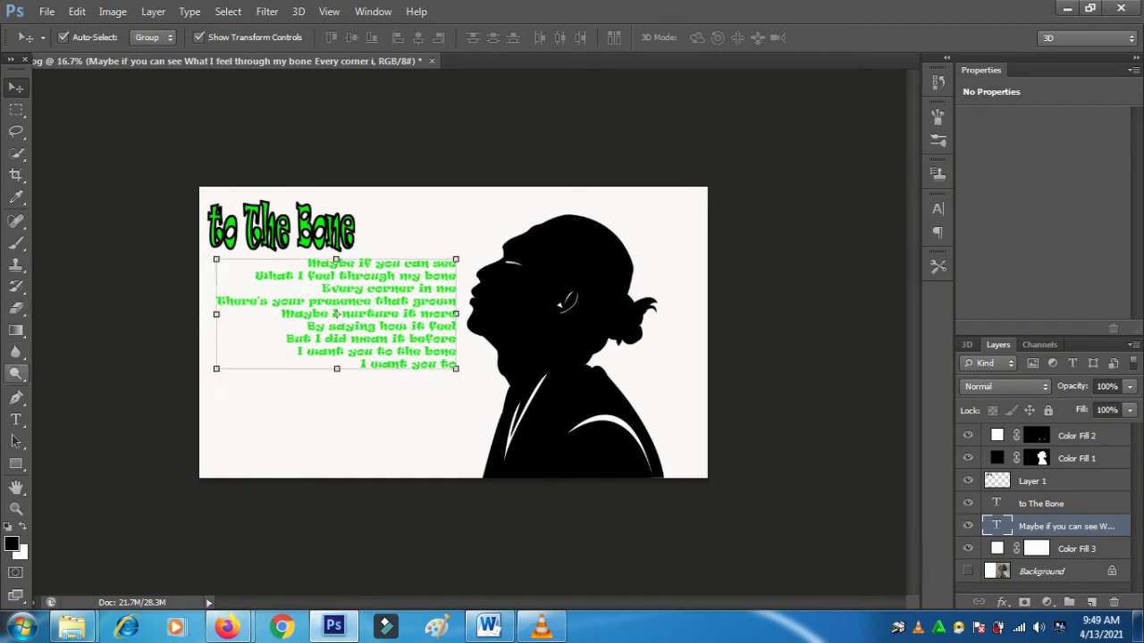
- Left-align all lines of the lyrics and move the text block under the title, flush with the title's left edge
click(16, 420)
click(400, 302)
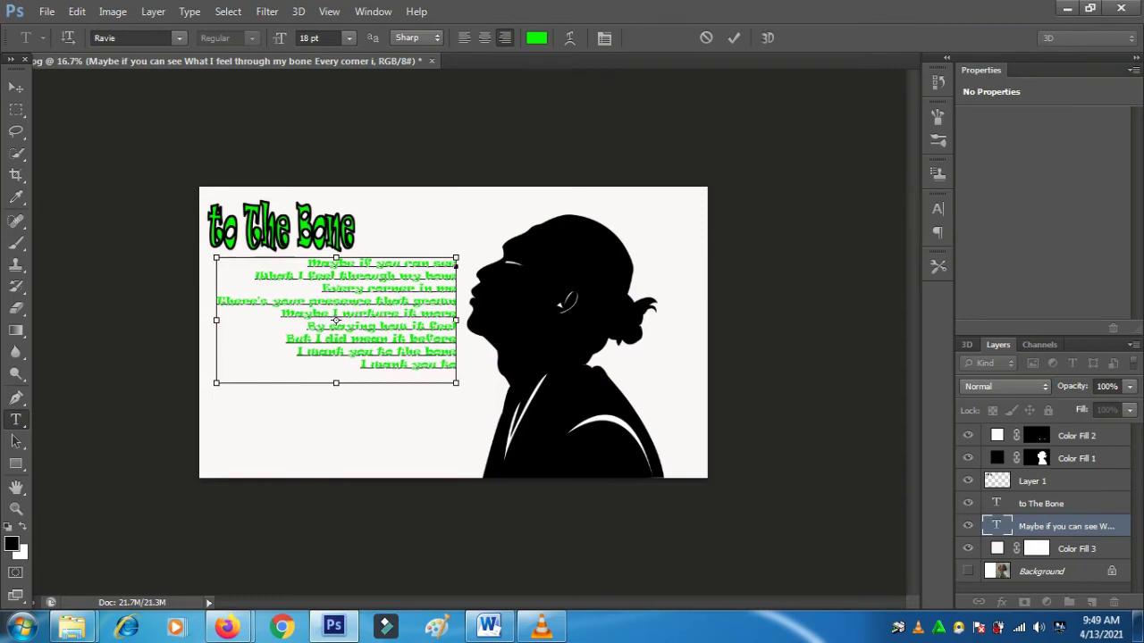
key(ctrl+a)
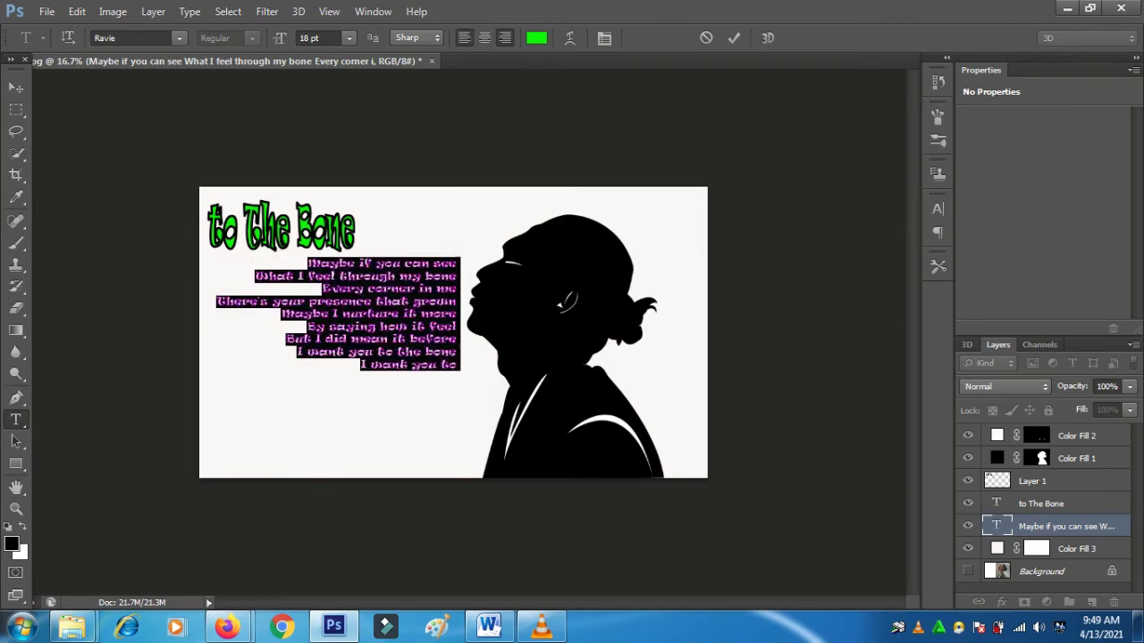
click(464, 38)
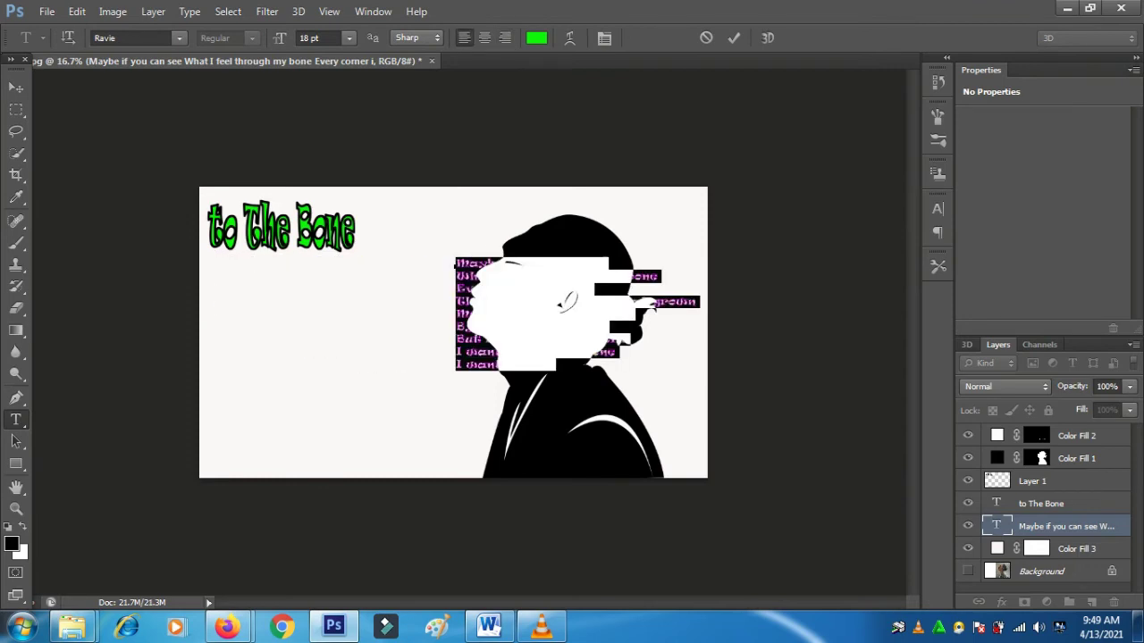
click(734, 38)
key(v)
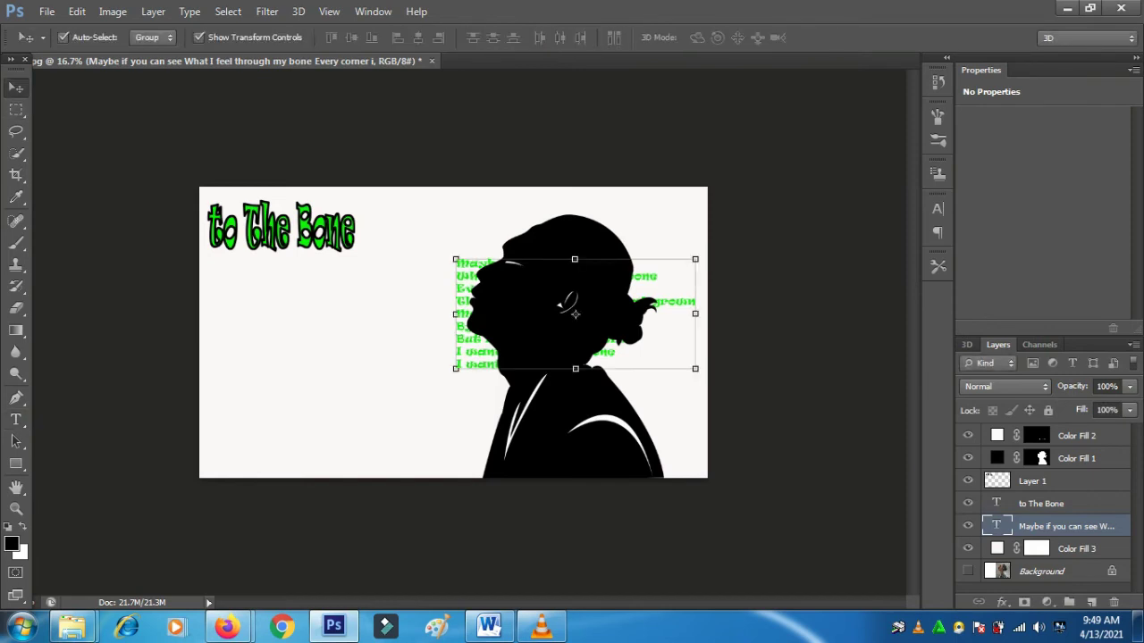
drag(487, 268, 240, 270)
- Change the color of all the lyrics text starting "Maybe if you can see" to near-black 070707
click(16, 398)
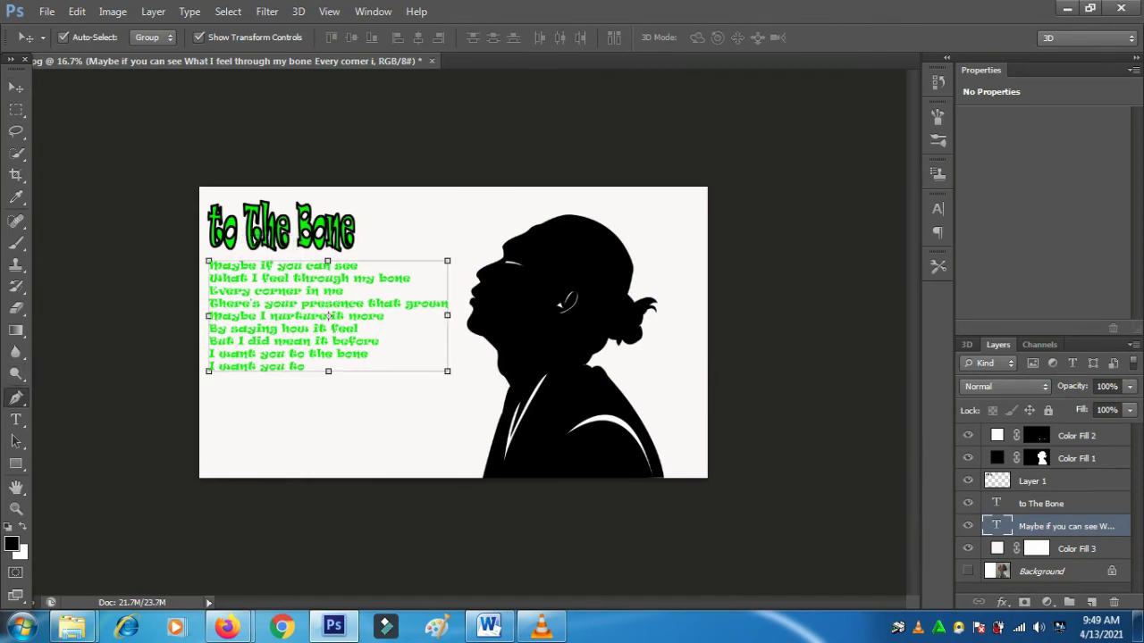
click(16, 420)
click(209, 268)
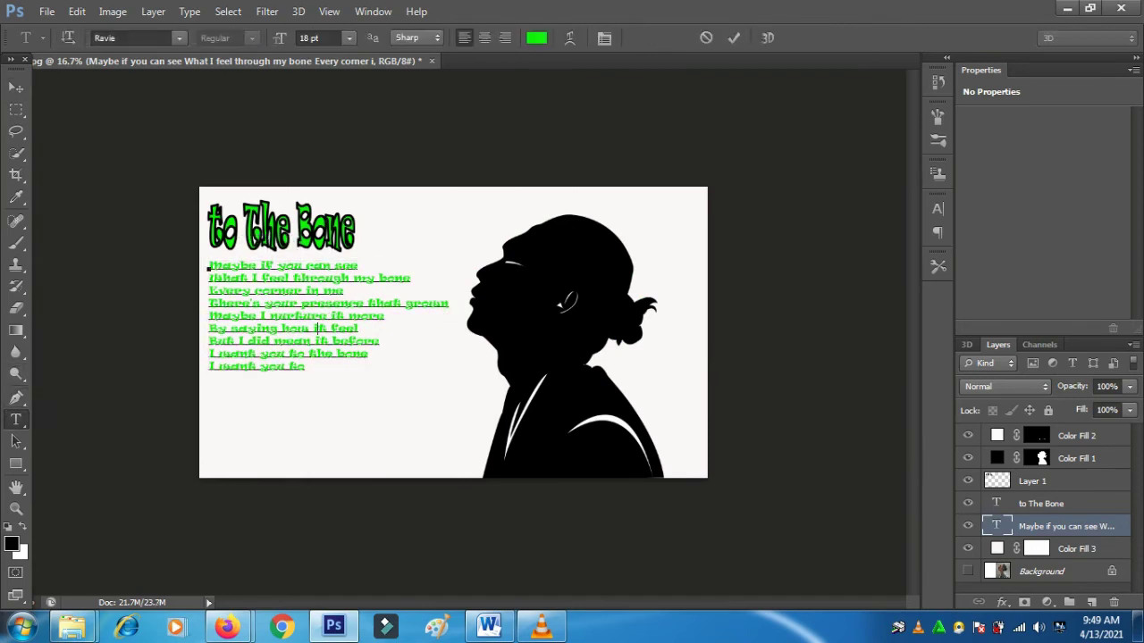
key(ctrl+a)
click(536, 38)
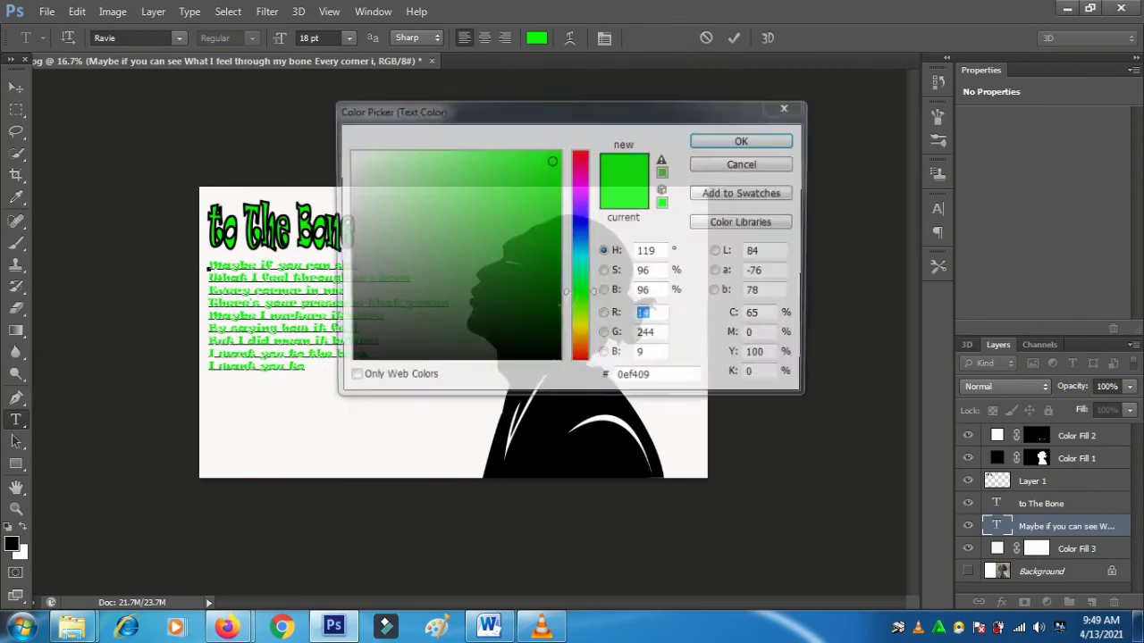
click(347, 362)
drag(349, 362, 353, 356)
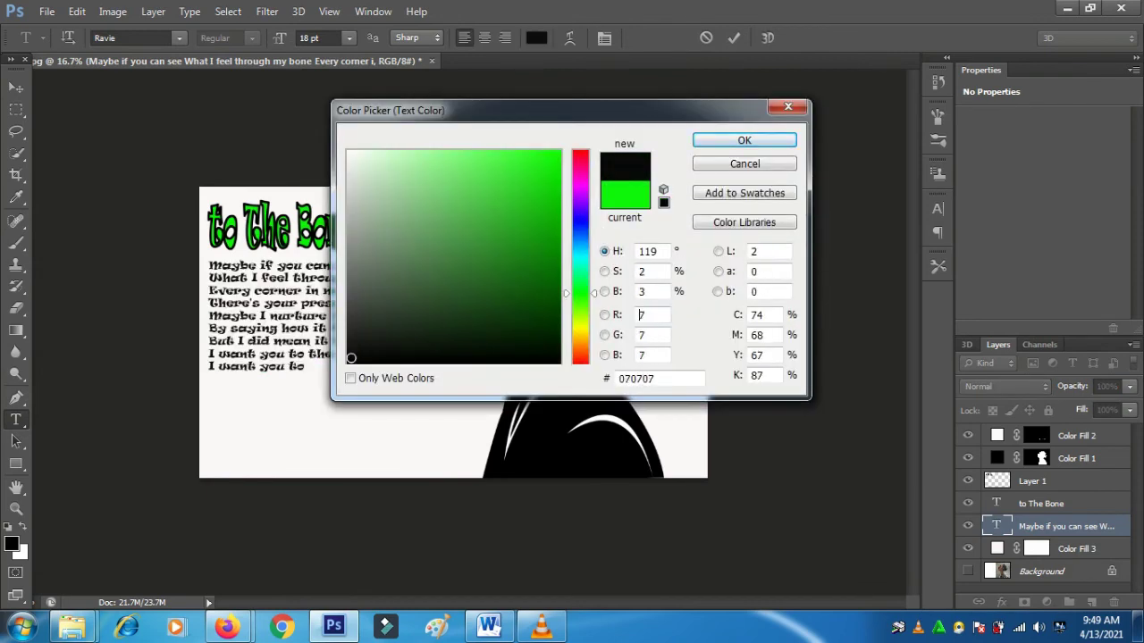
key(Return)
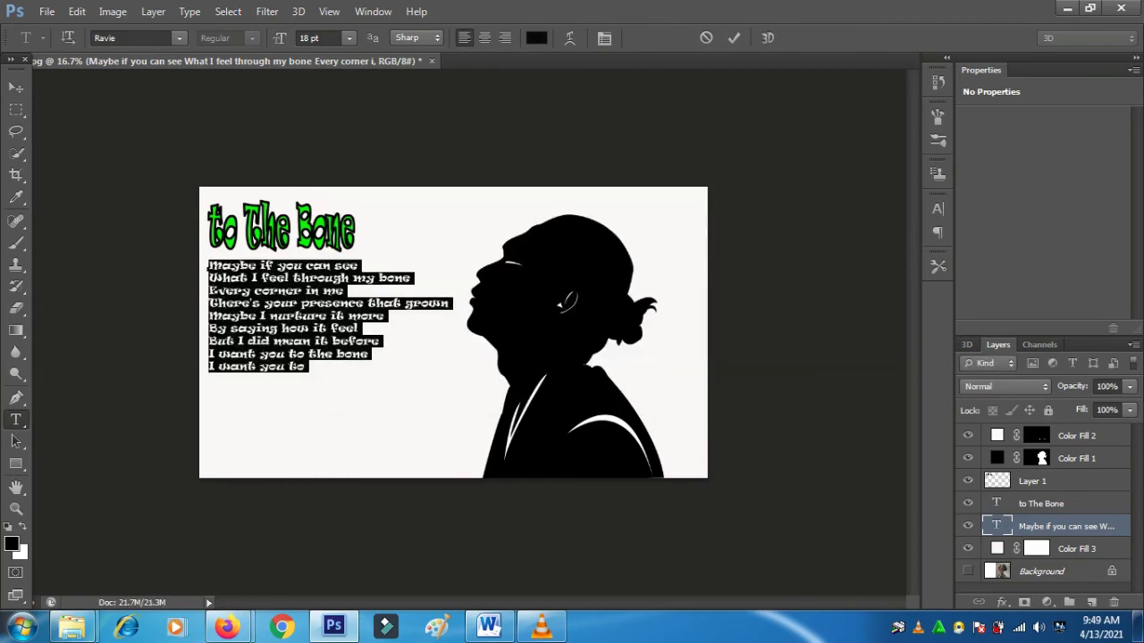
click(734, 37)
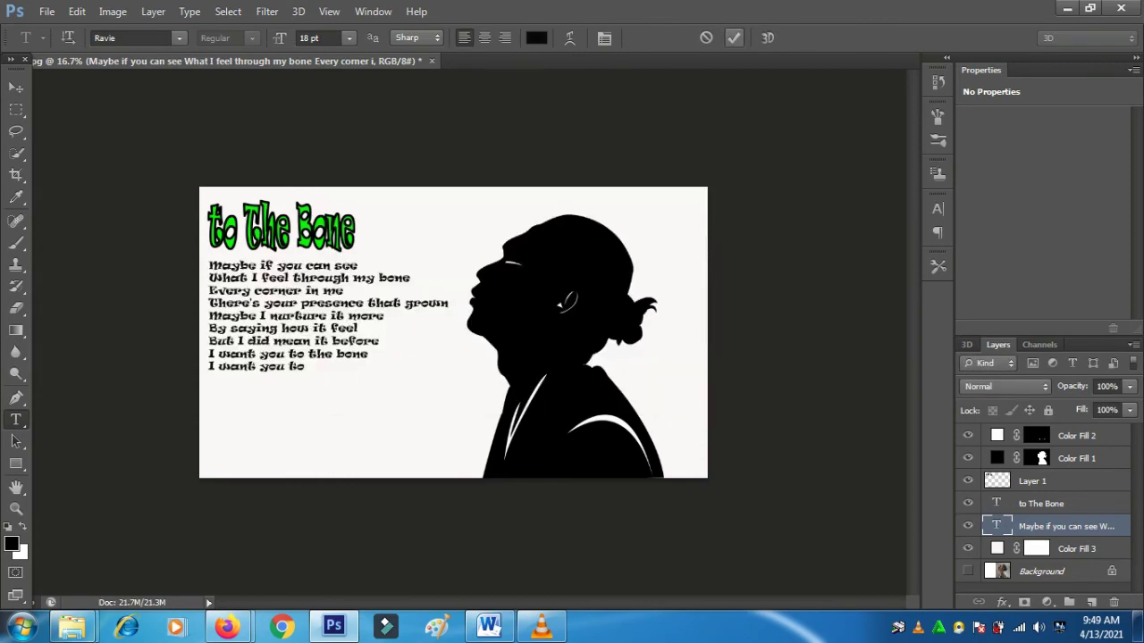
- Paste the lyrics starting "Take me home, I'm fallin'" as a new text layer and move them below the first lyrics block
click(337, 415)
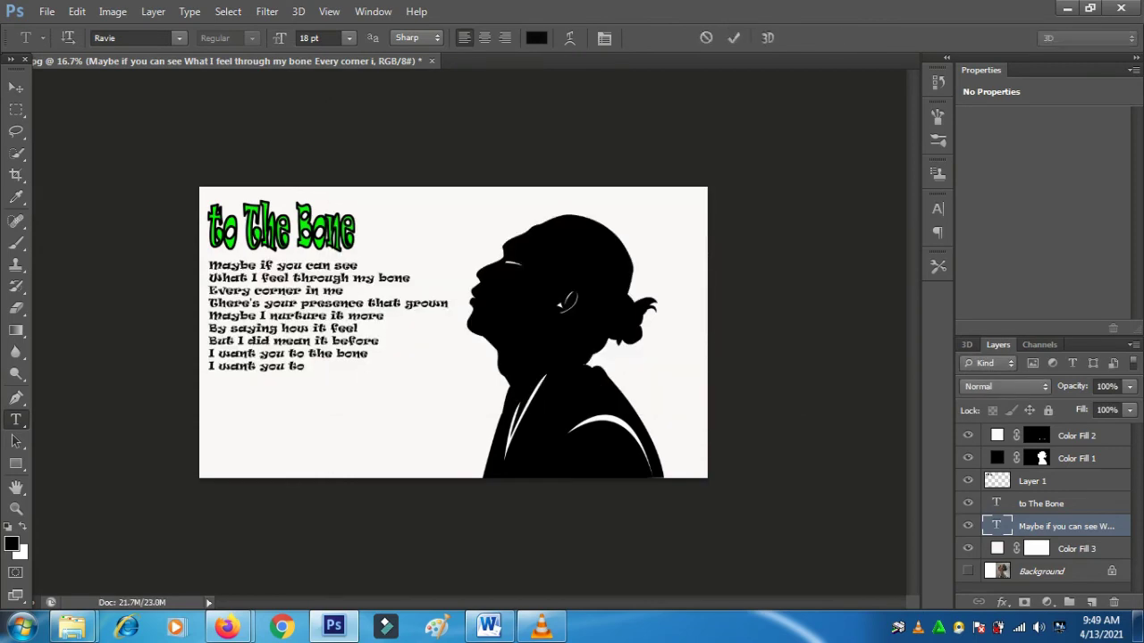
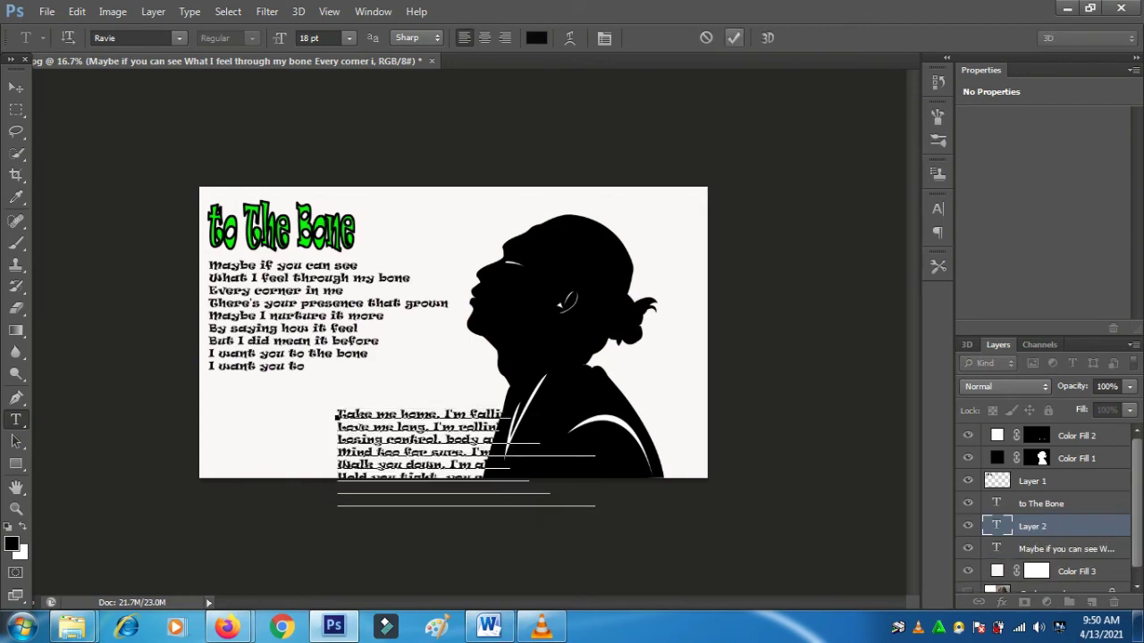
key(ctrl+Return)
key(v)
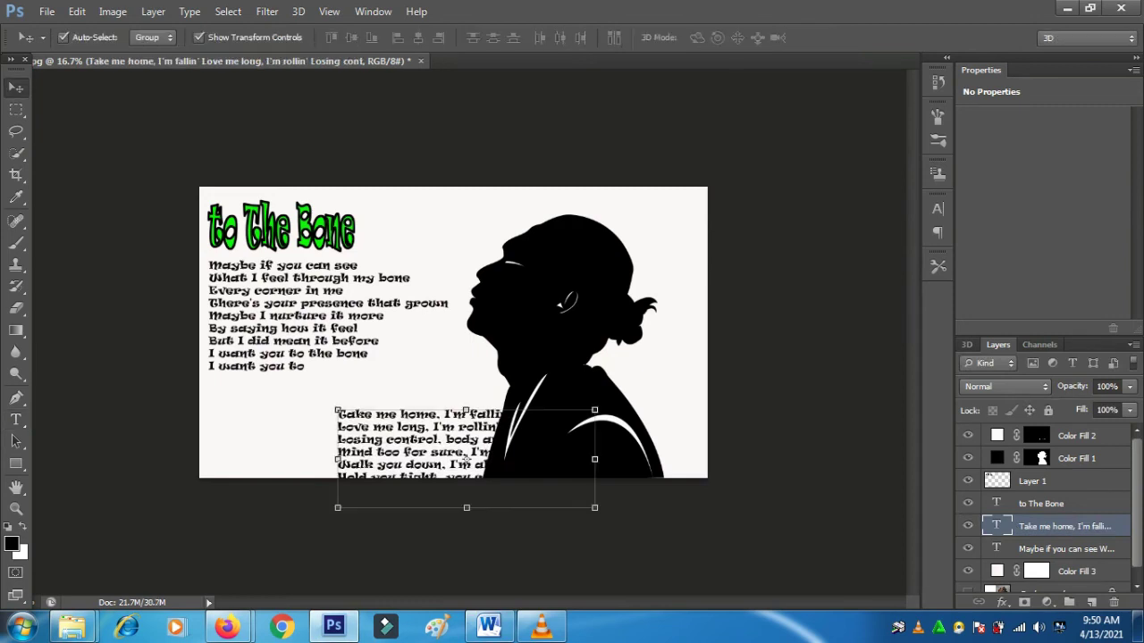
drag(466, 458, 357, 429)
- Extend the canvas upward with the Crop tool to add blank space above the title and the head
key(c)
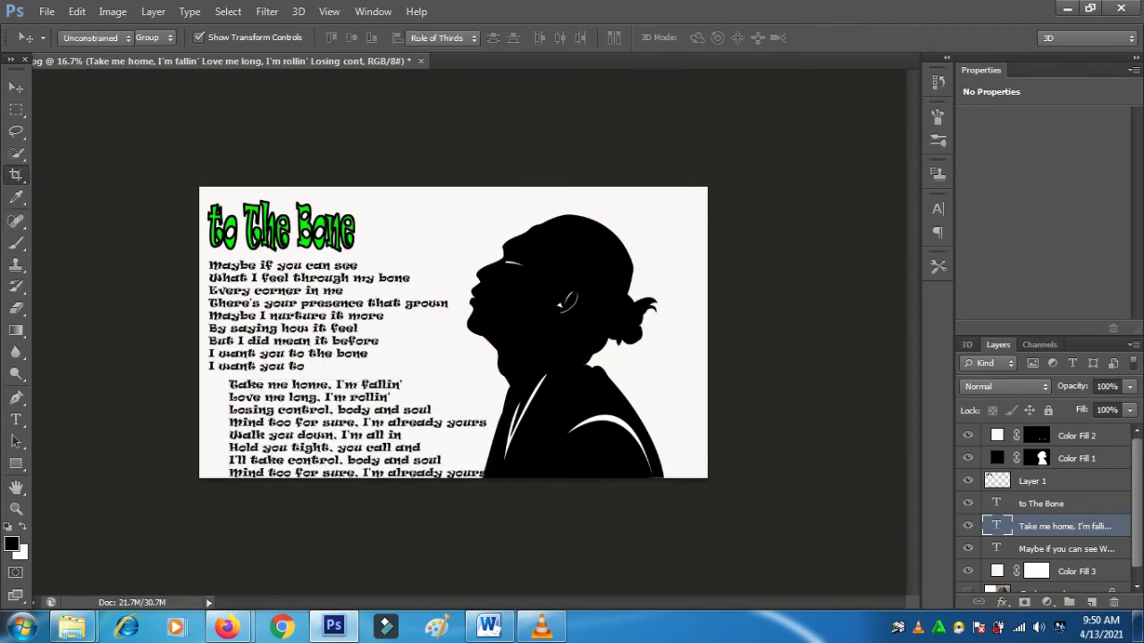
drag(454, 188, 453, 164)
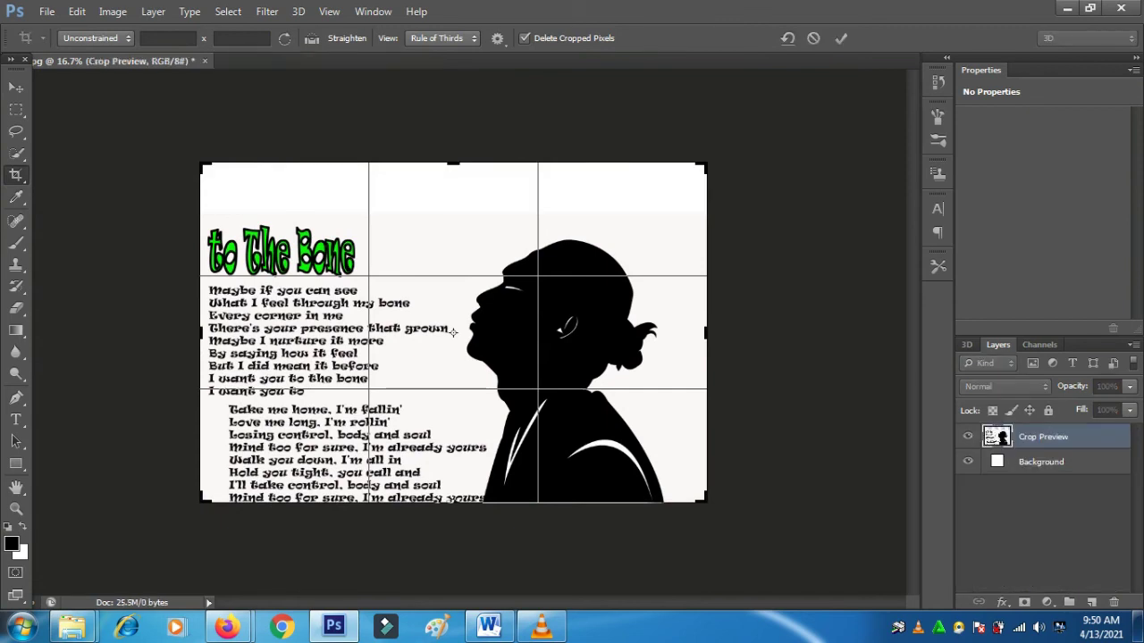
click(840, 38)
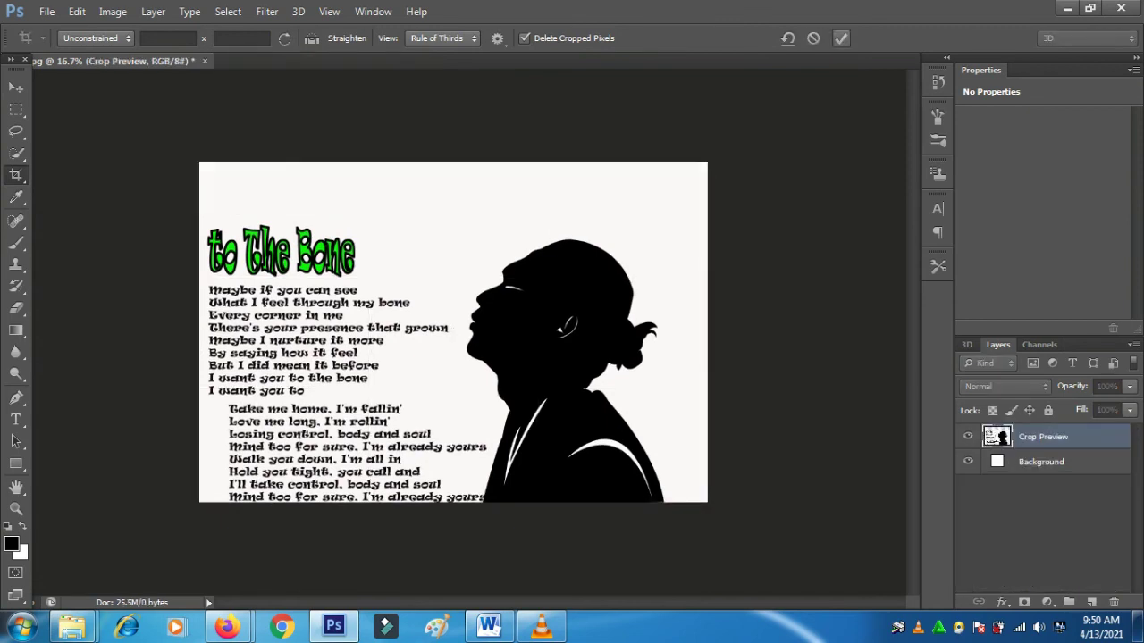
- Move the green title lettering up from its black outline into the blank space at the top of the canvas
click(16, 87)
click(350, 240)
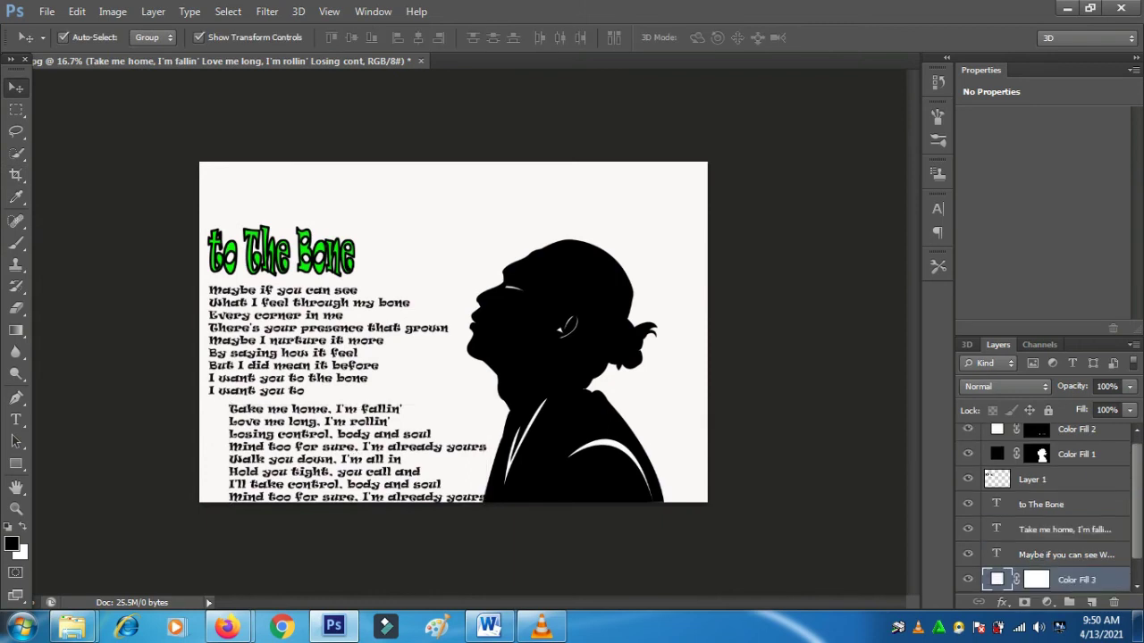
drag(337, 253, 357, 235)
key(ctrl+t)
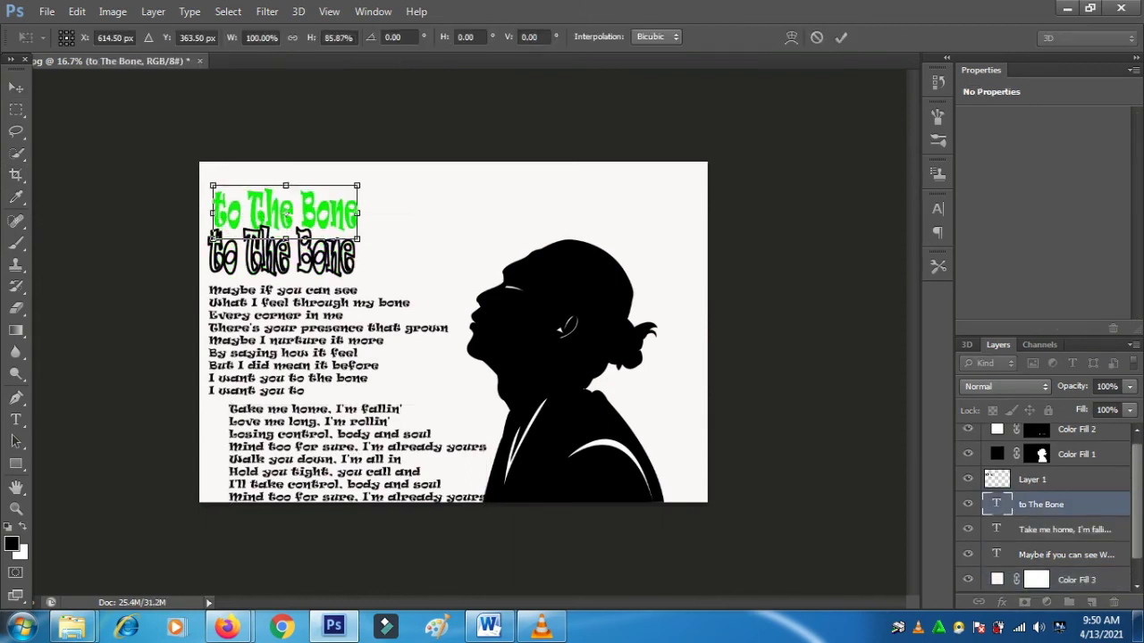
key(ctrl+z)
drag(211, 247, 213, 238)
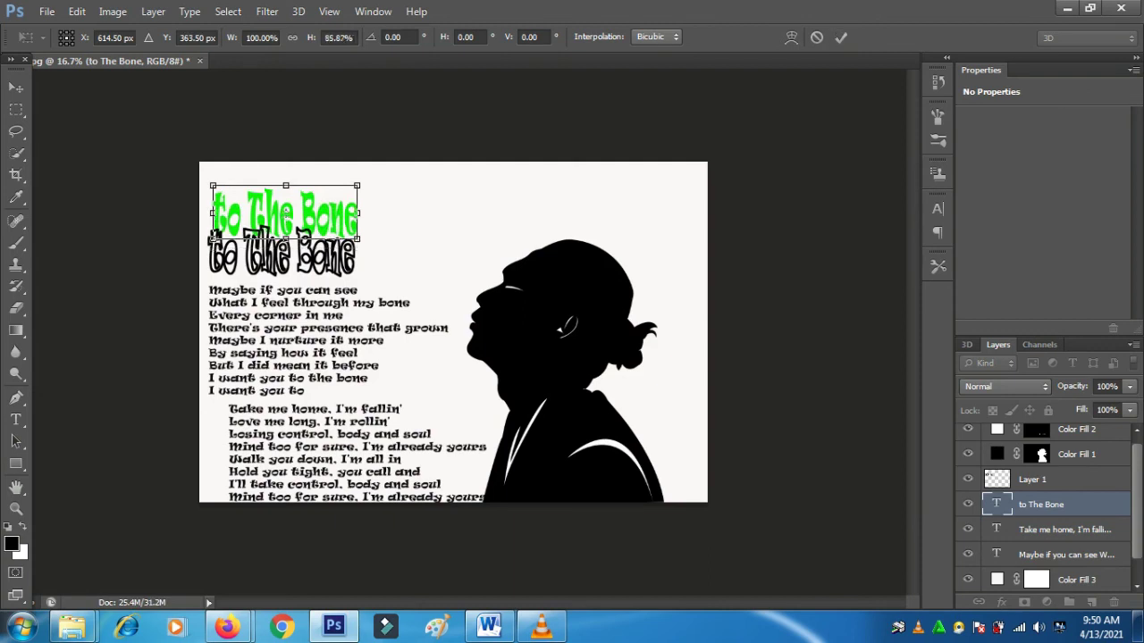
key(Return)
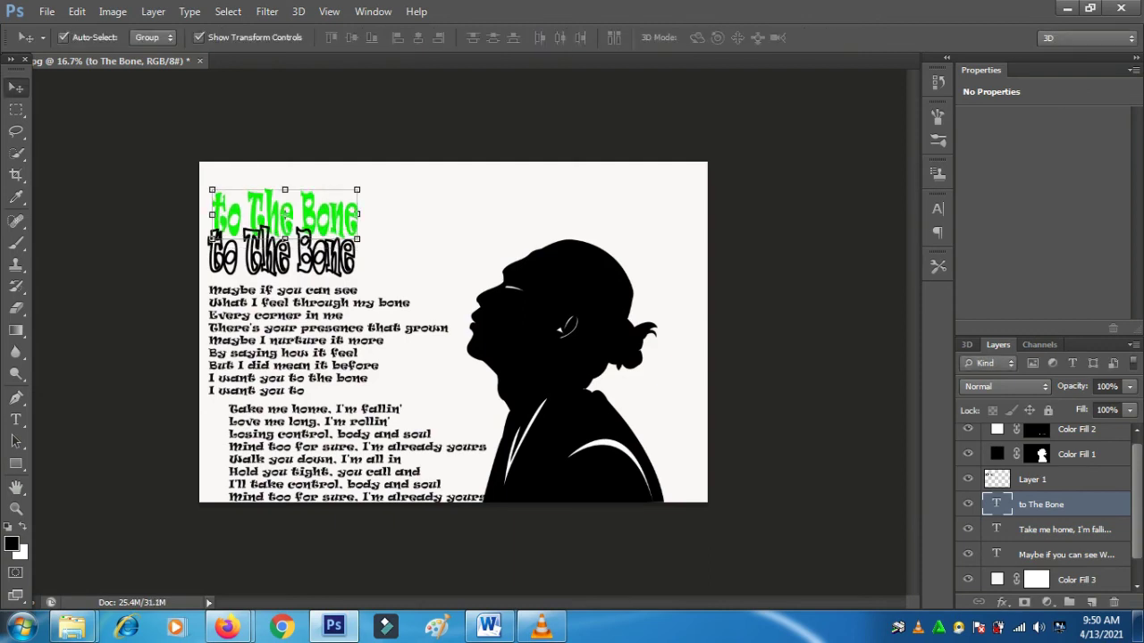
- Move the green title lettering closer to the canvas's top edge and align its black outline layer over it
drag(341, 259, 357, 202)
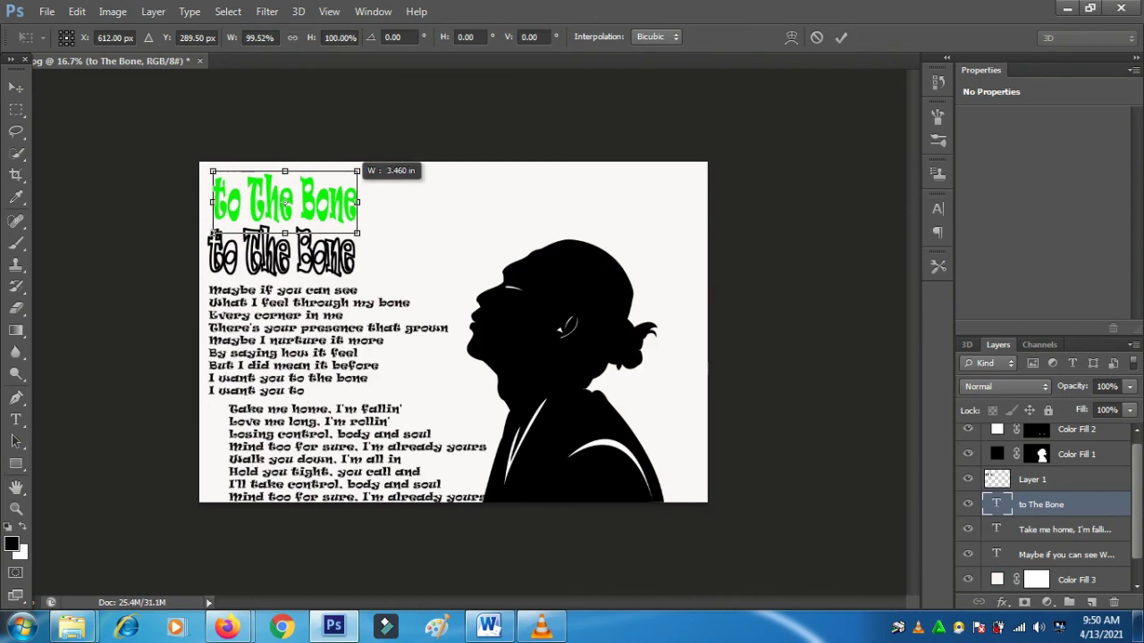
key(Escape)
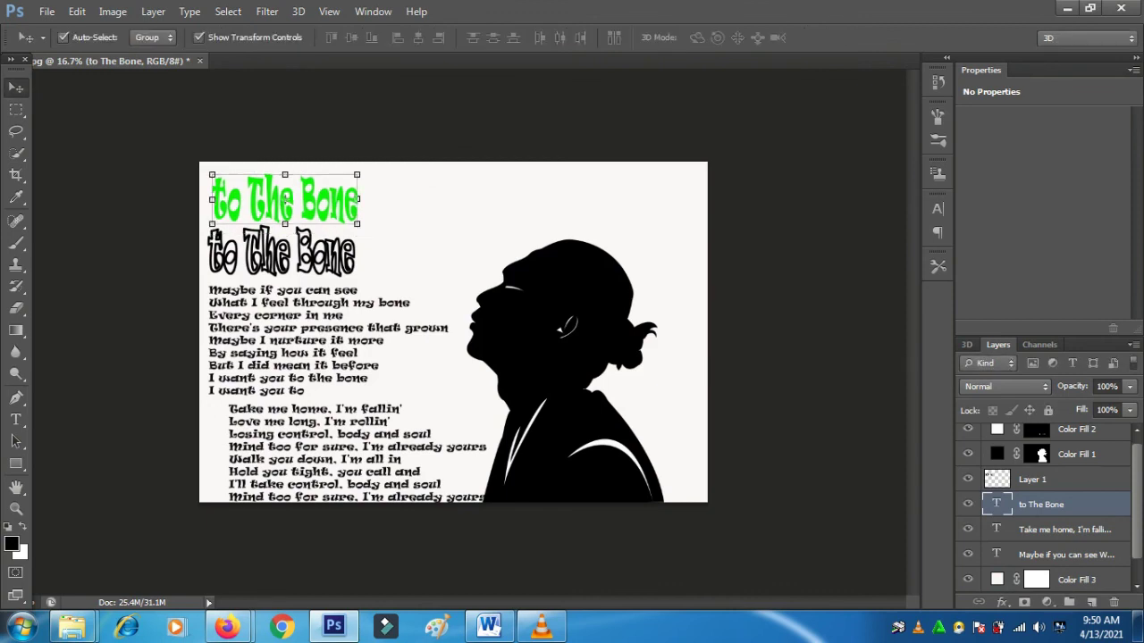
drag(344, 203, 344, 203)
click(343, 253)
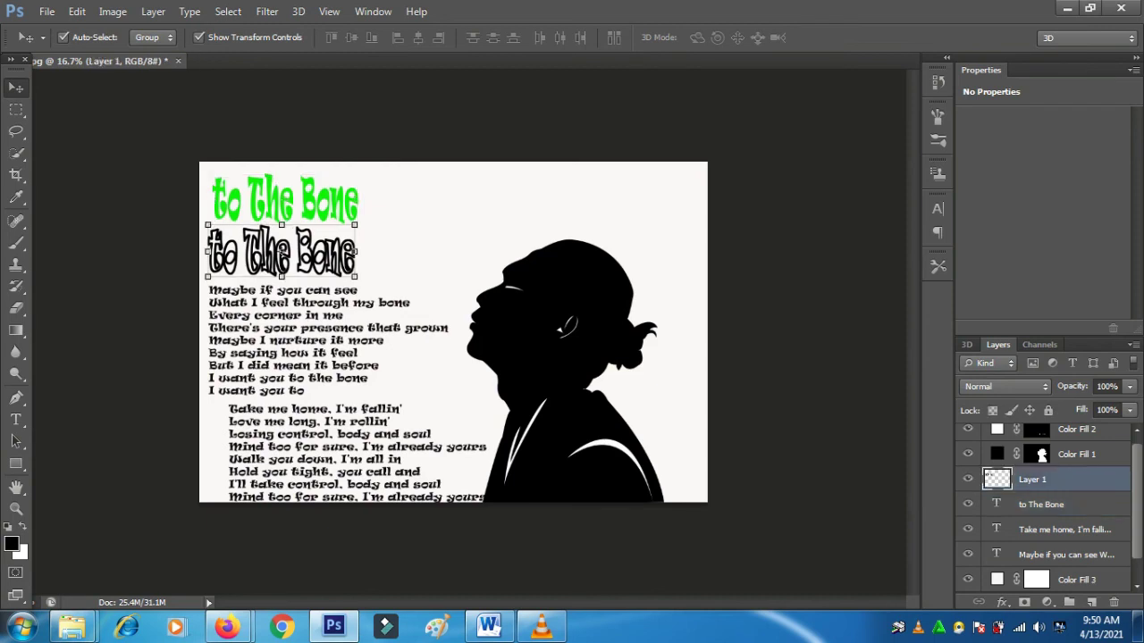
drag(348, 250, 351, 194)
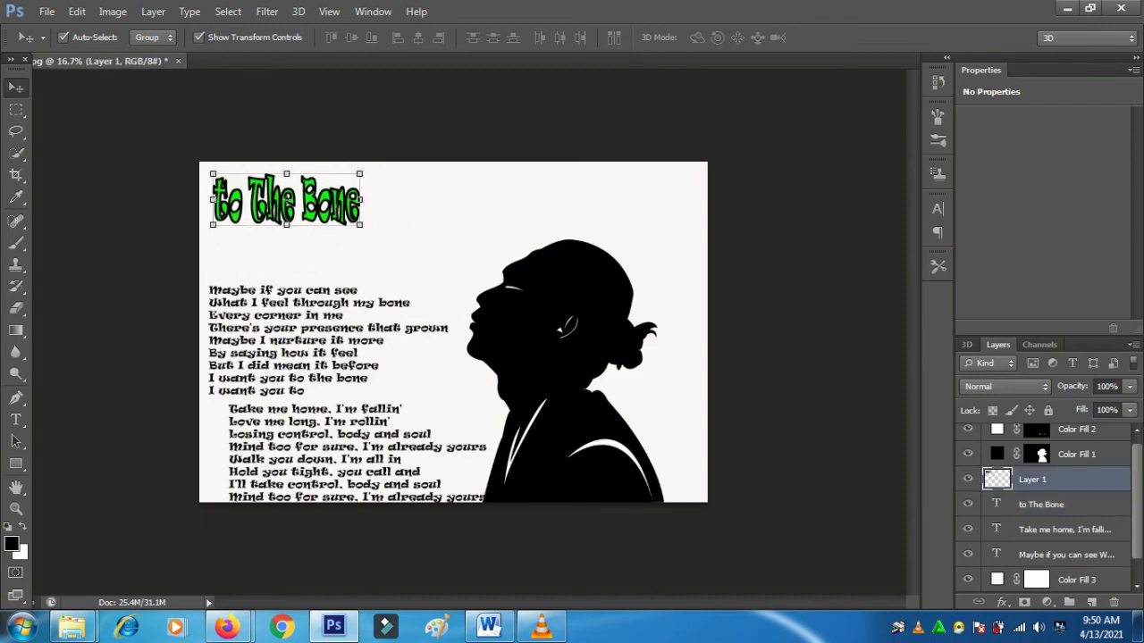
- Move both lyrics blocks up, placing the first just below the title and the second directly beneath the first
click(329, 341)
drag(329, 341, 332, 295)
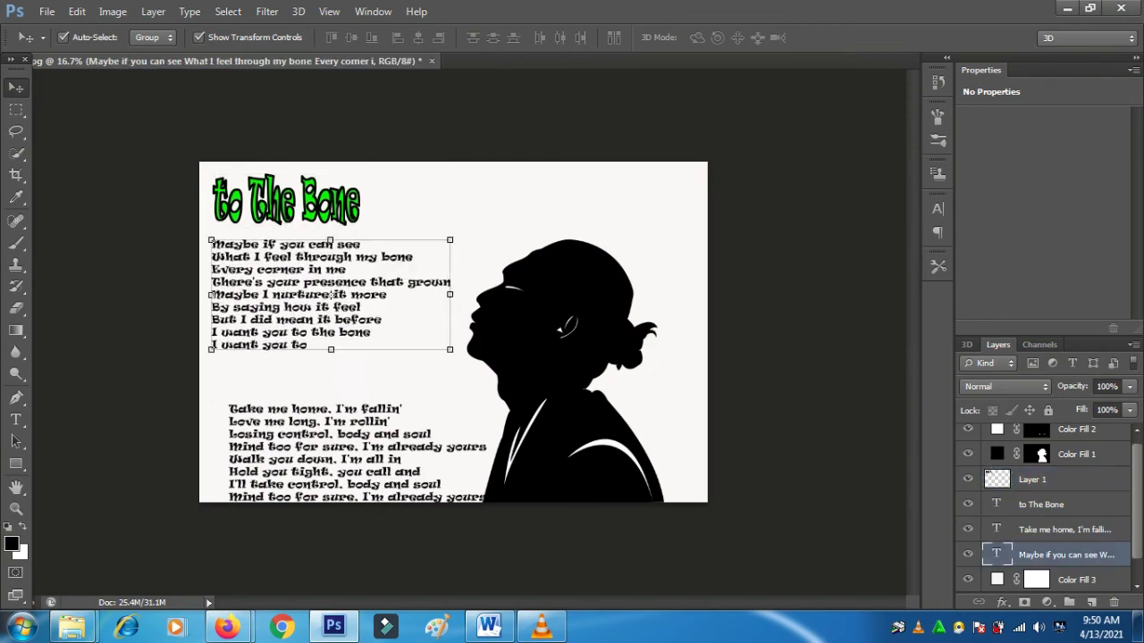
click(356, 454)
drag(356, 453, 358, 410)
mouse_move(398, 365)
mouse_down()
mouse_move(423, 368)
mouse_move(402, 369)
mouse_up()
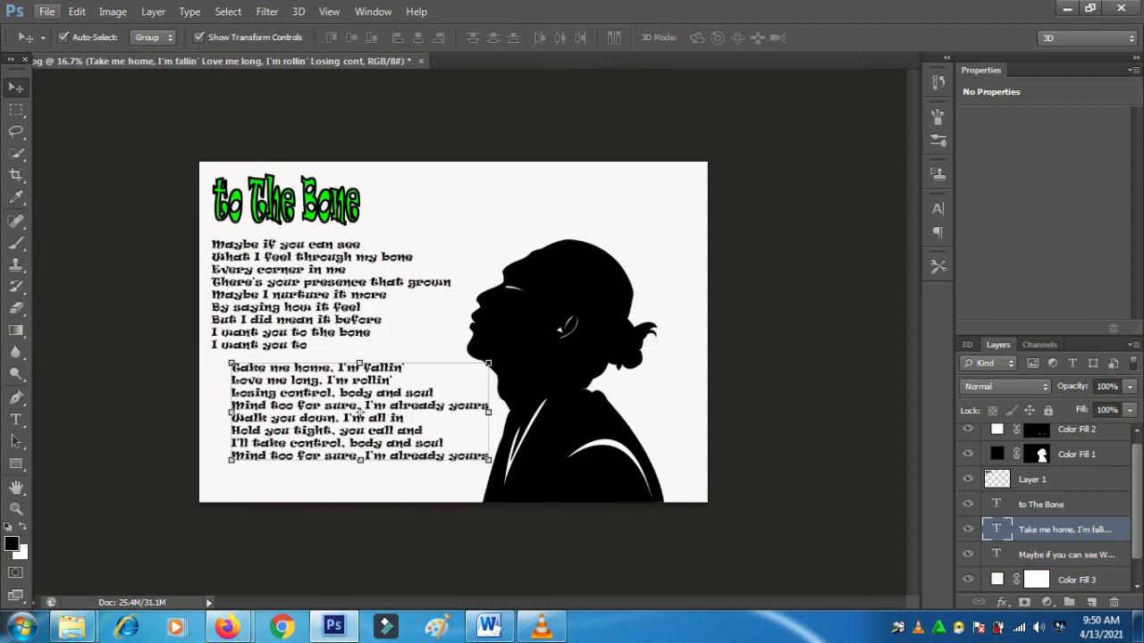
- Save the document as a layered Photoshop file named sss in My Pictures, with Maximize Compatibility on
click(47, 10)
click(53, 189)
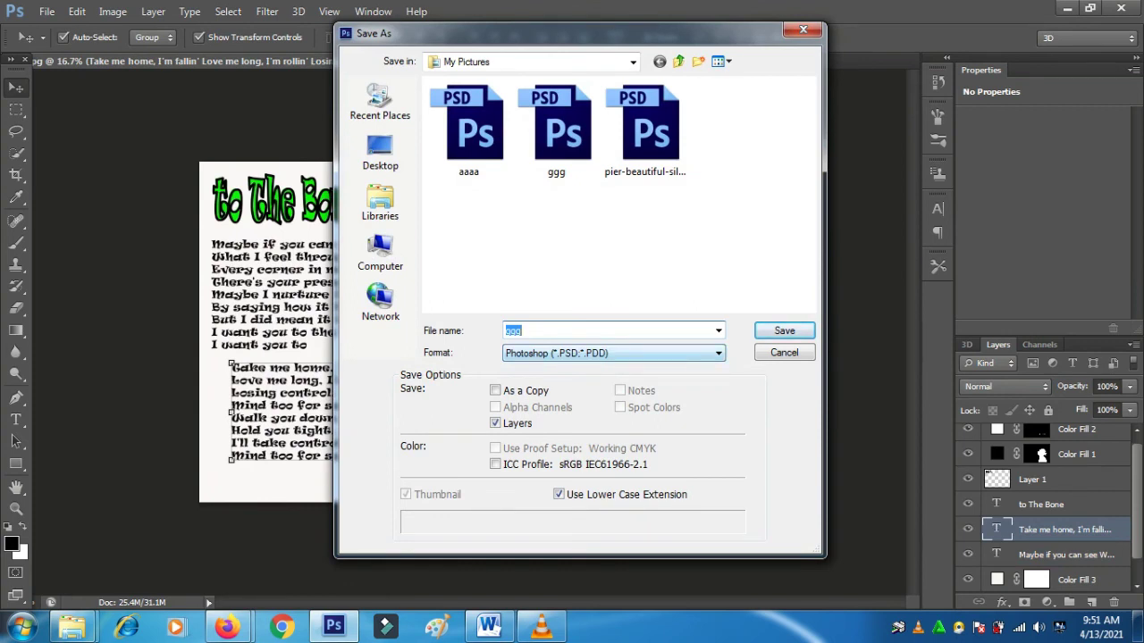
text(sss)
key(Return)
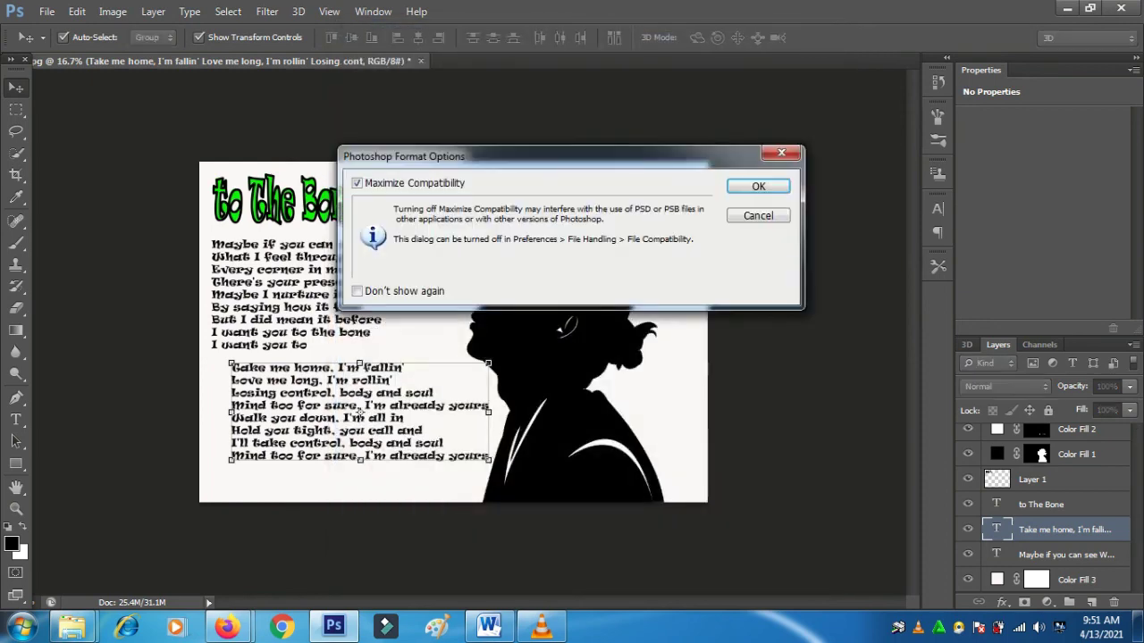
key(Return)
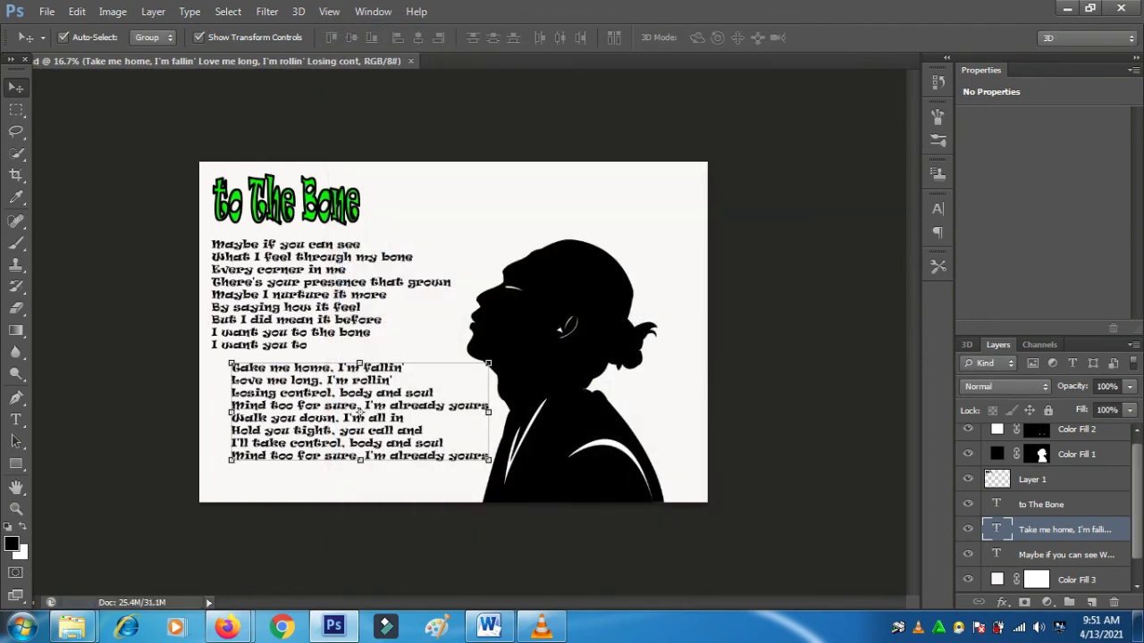
- Save a JPEG copy named sdsdsss in My Pictures at maximum quality 12 with the Baseline ("Standard") format option
click(46, 11)
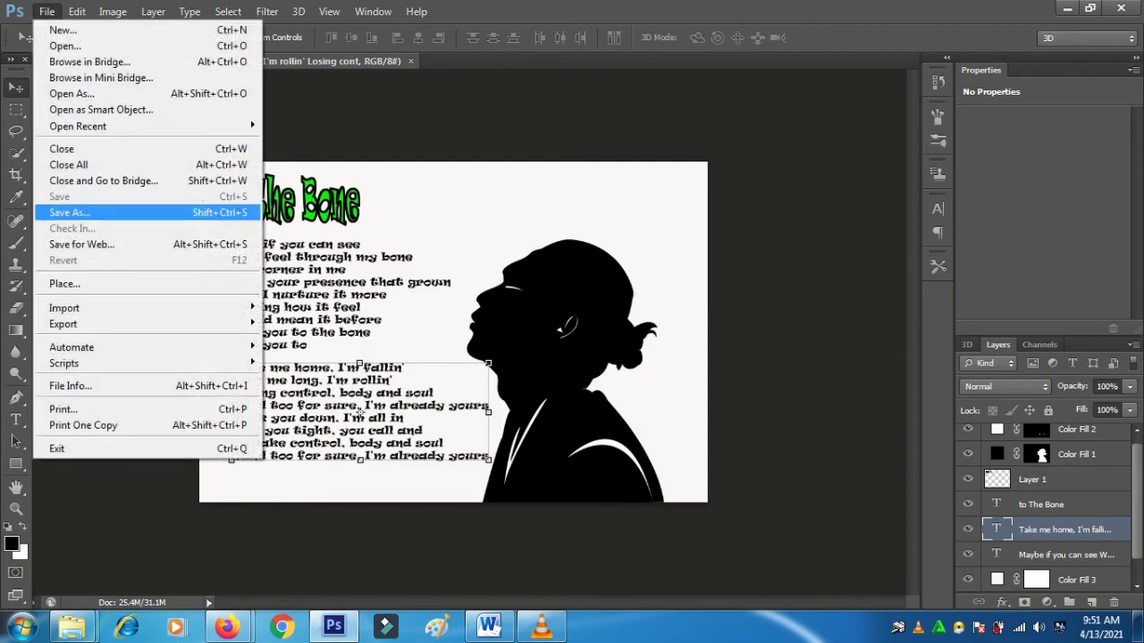
click(70, 213)
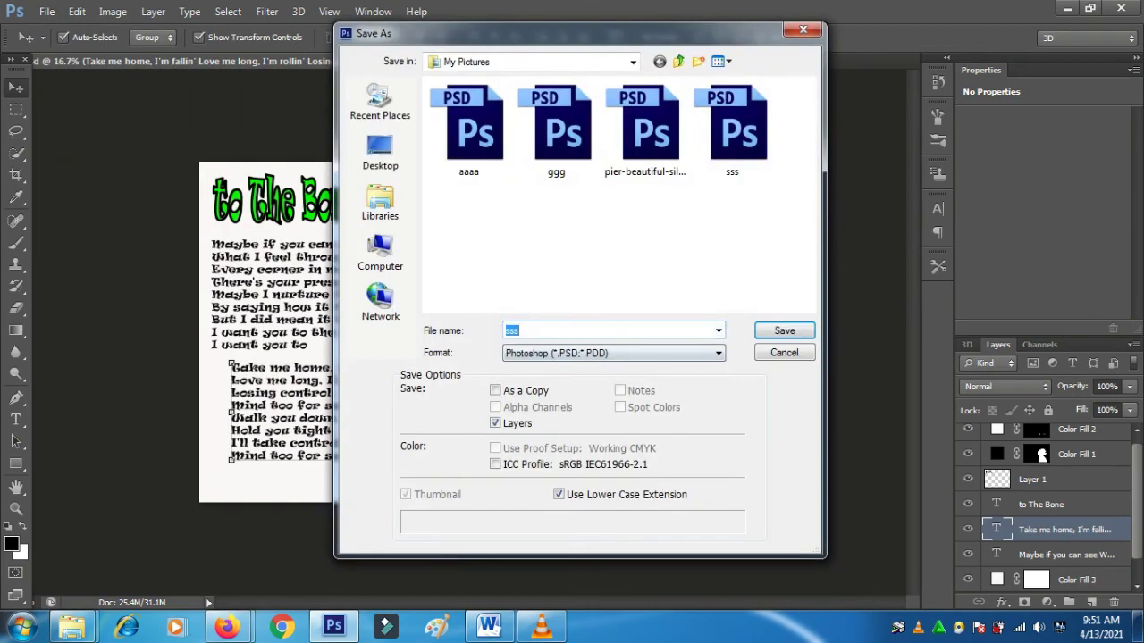
click(613, 353)
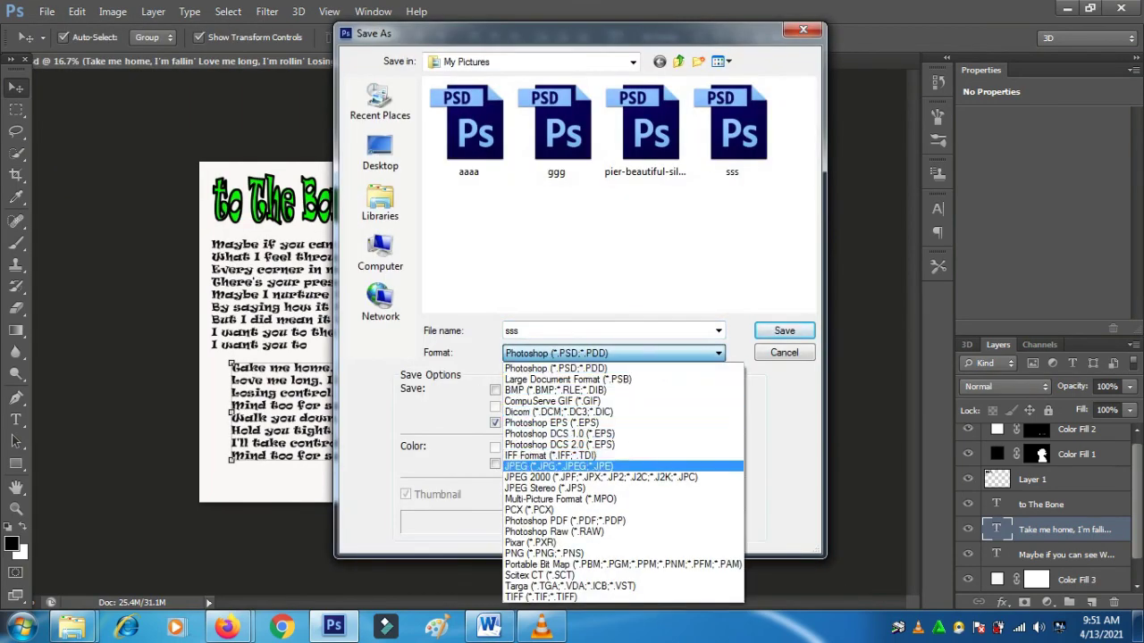
click(572, 466)
double_click(519, 331)
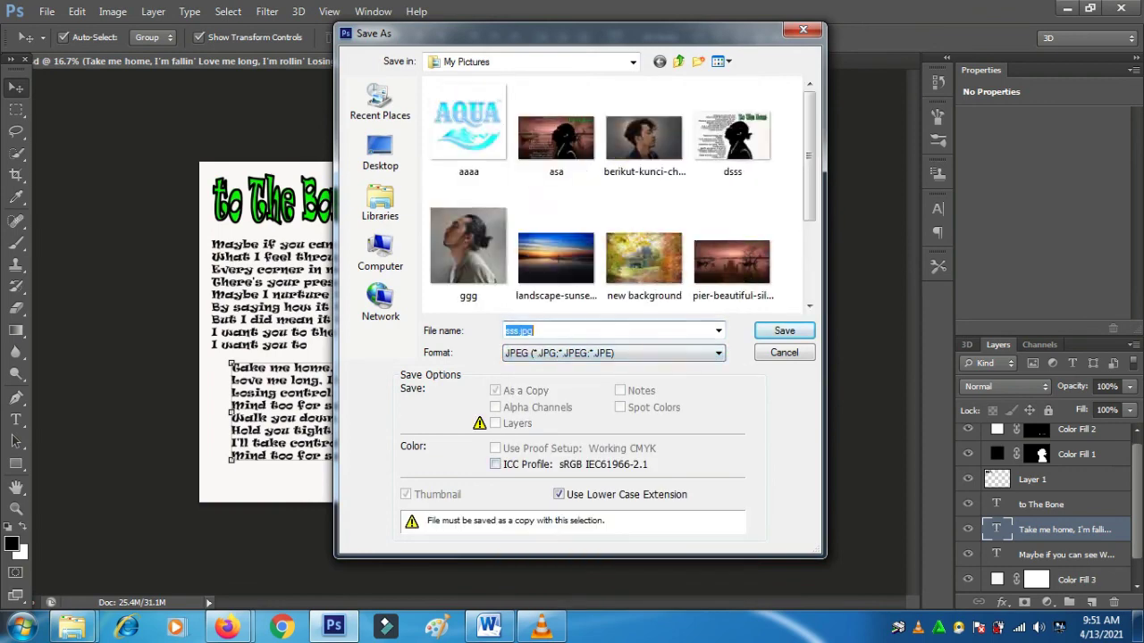
text(sdsdsd)
key(Return)
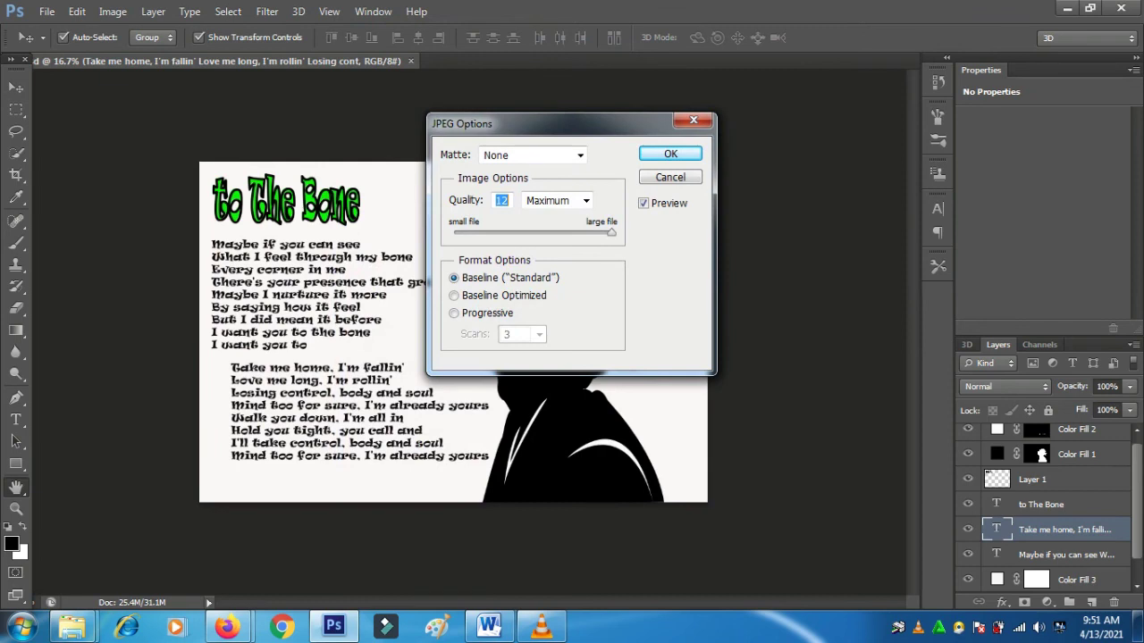
key(Return)
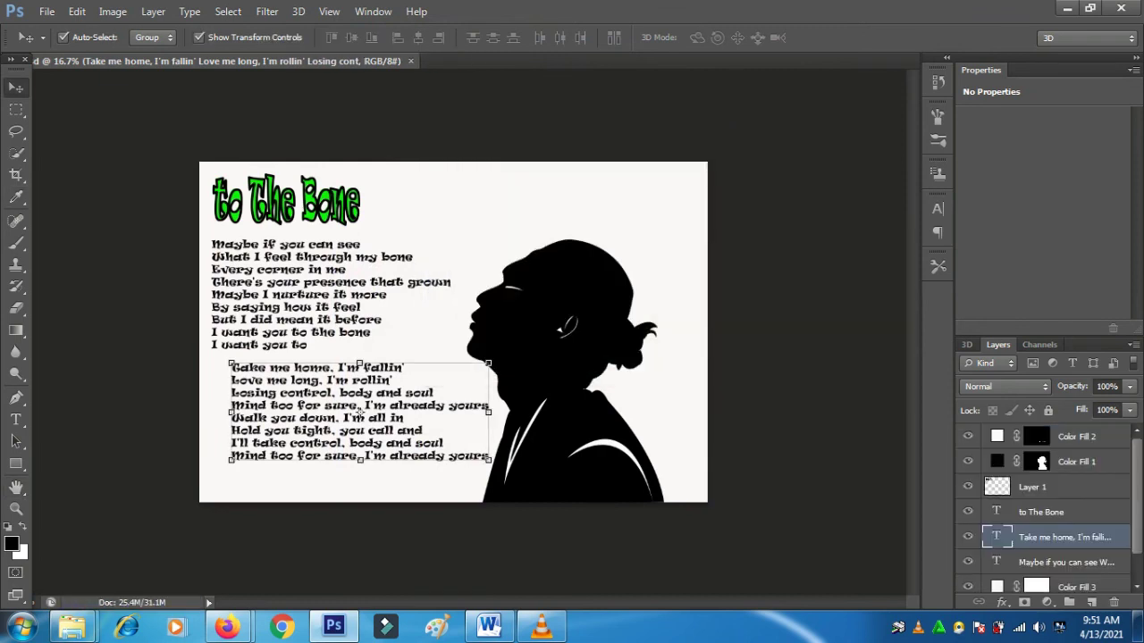
- Switch to Windows Explorer, view the exported sdsdsss image from the Pictures library, close the viewer, and bring up VLC media player
mouse_move(71, 628)
click(291, 527)
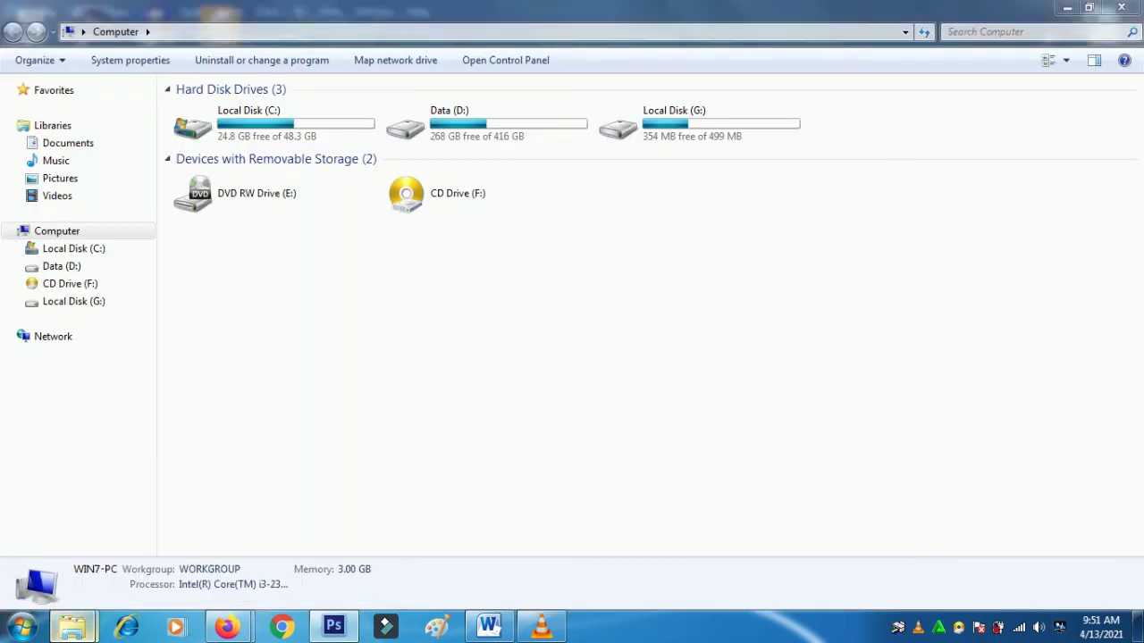
click(103, 536)
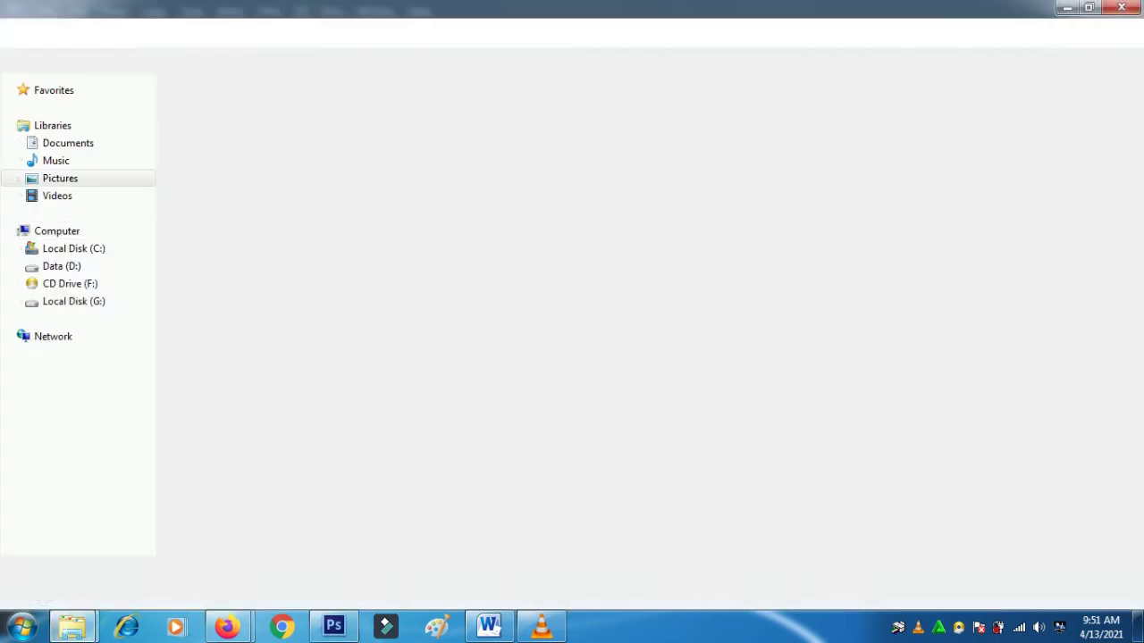
click(796, 308)
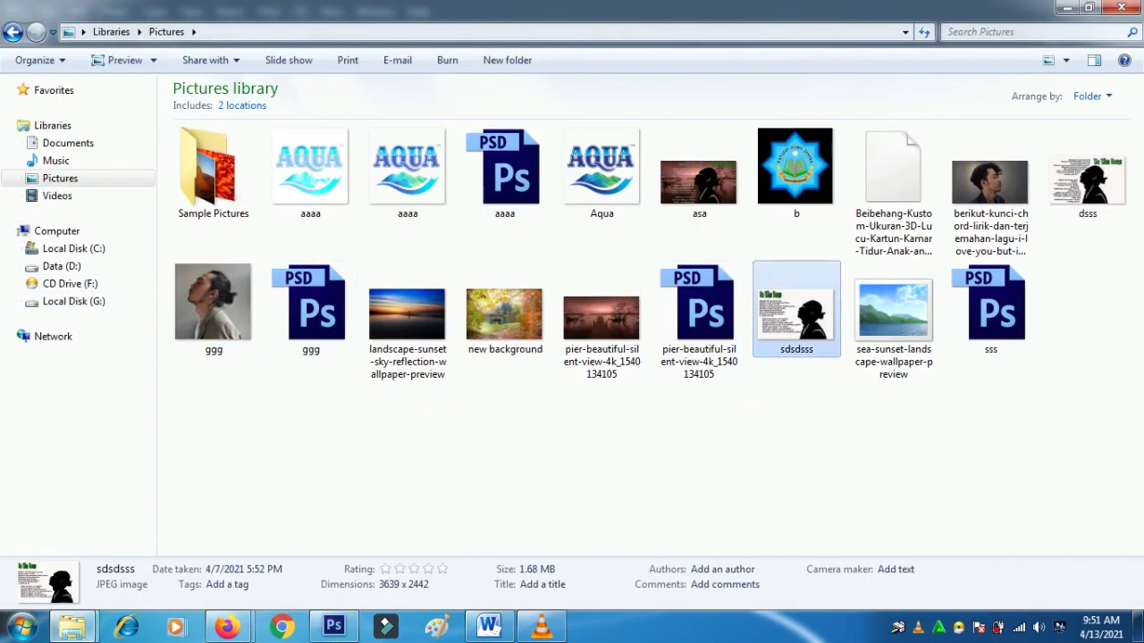
double_click(796, 308)
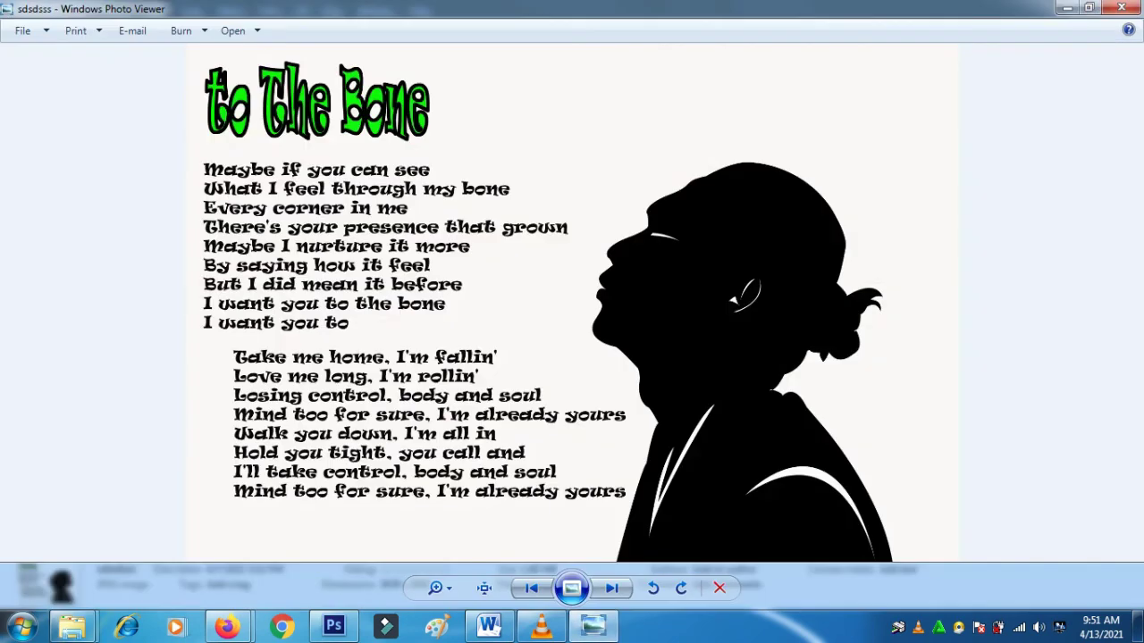
click(1121, 8)
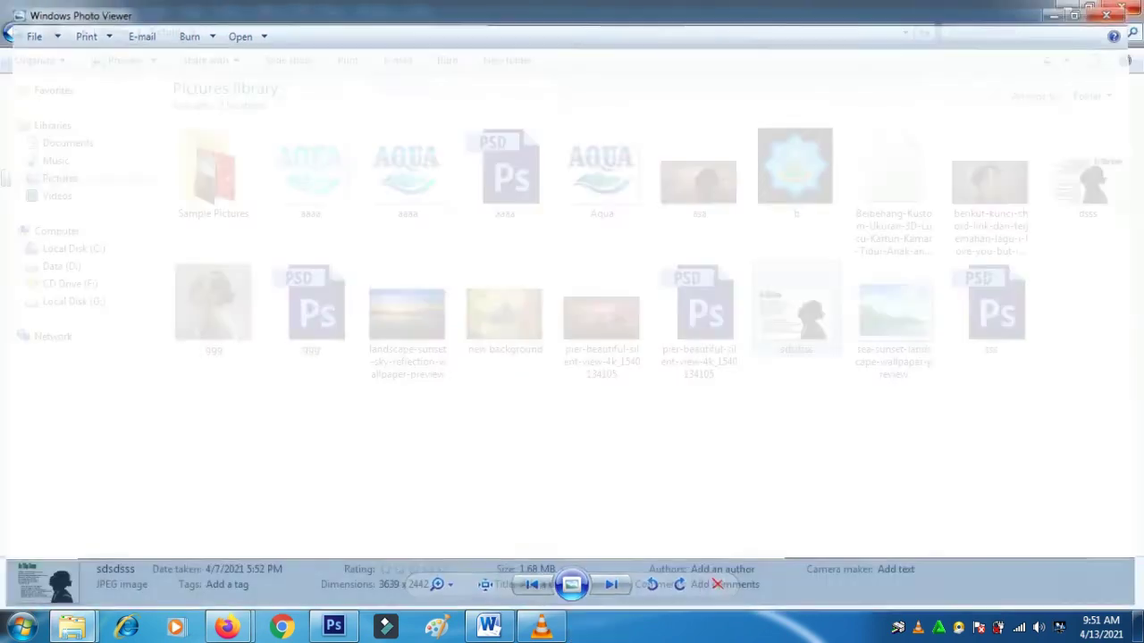
click(542, 626)
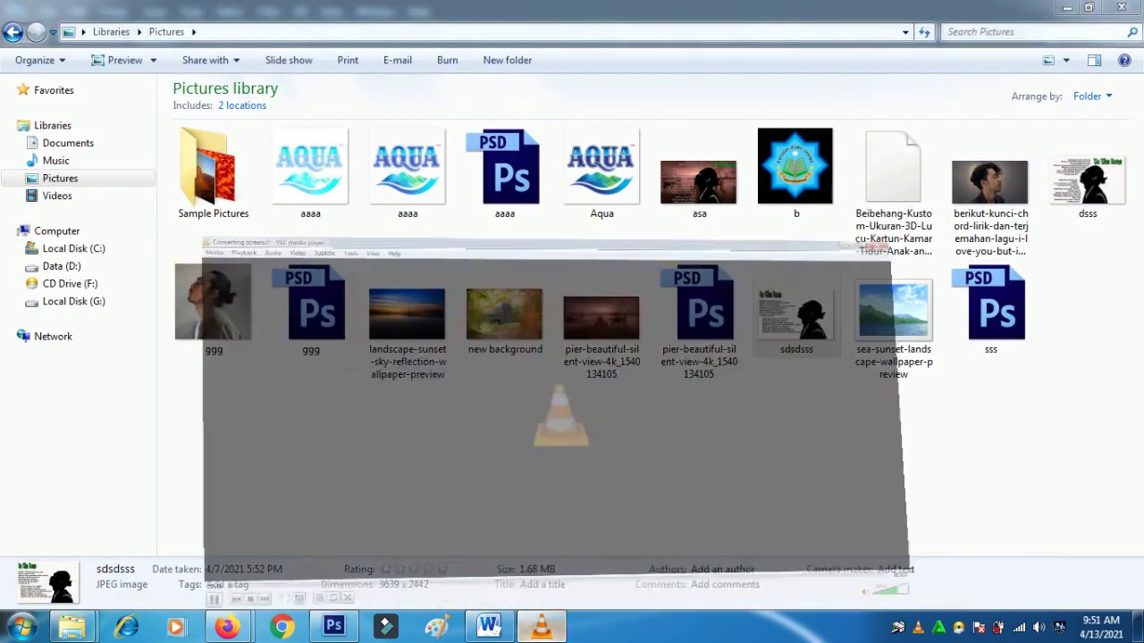